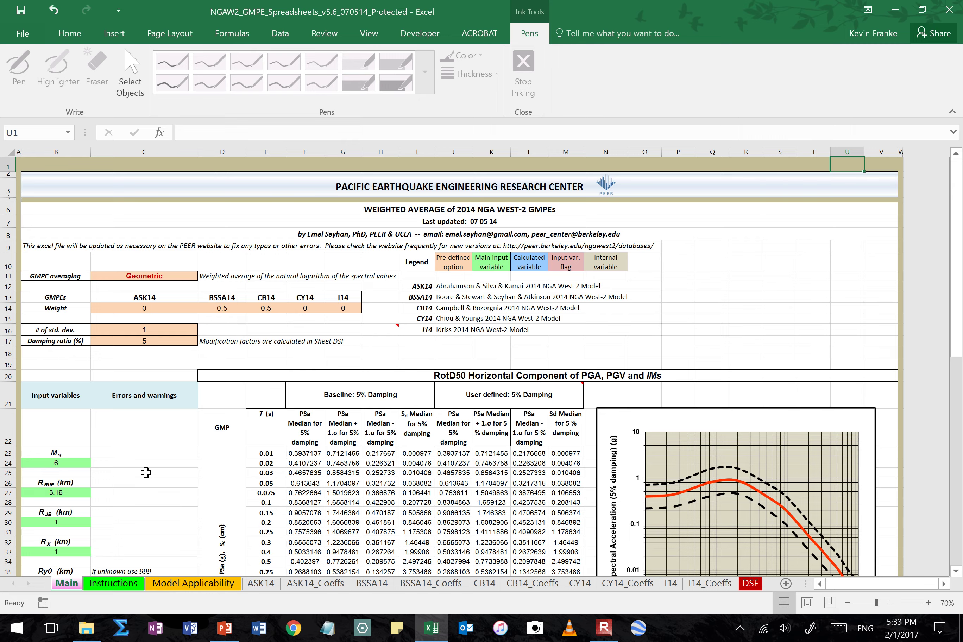
{"action": "scroll", "coordinate": [146, 472], "scroll_direction": "down", "scroll_amount": 1}
{"action": "scroll", "coordinate": [146, 472], "scroll_direction": "down", "scroll_amount": 14}
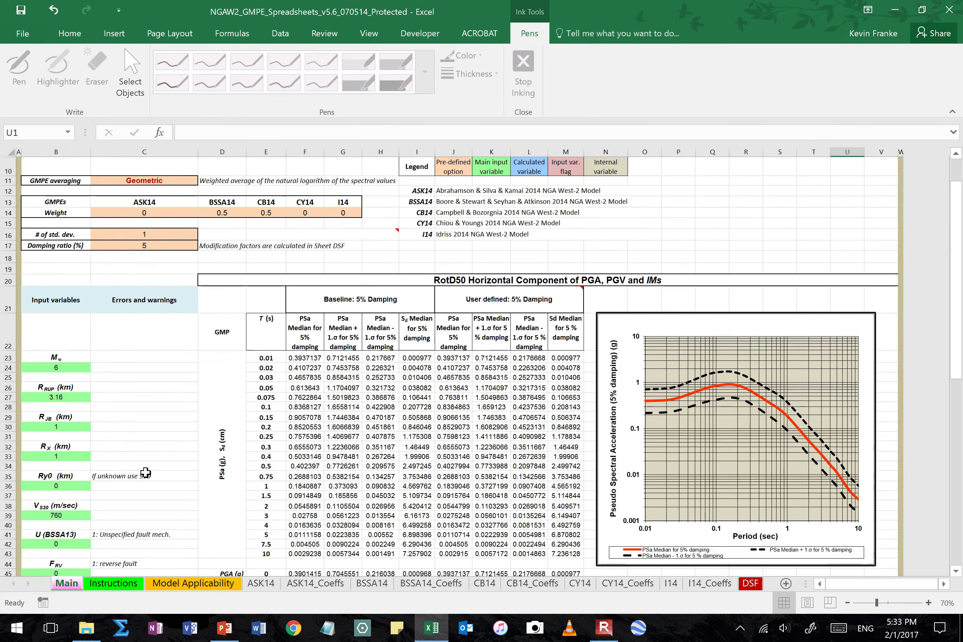
{"action": "scroll", "coordinate": [144, 472], "scroll_direction": "down", "scroll_amount": 11}
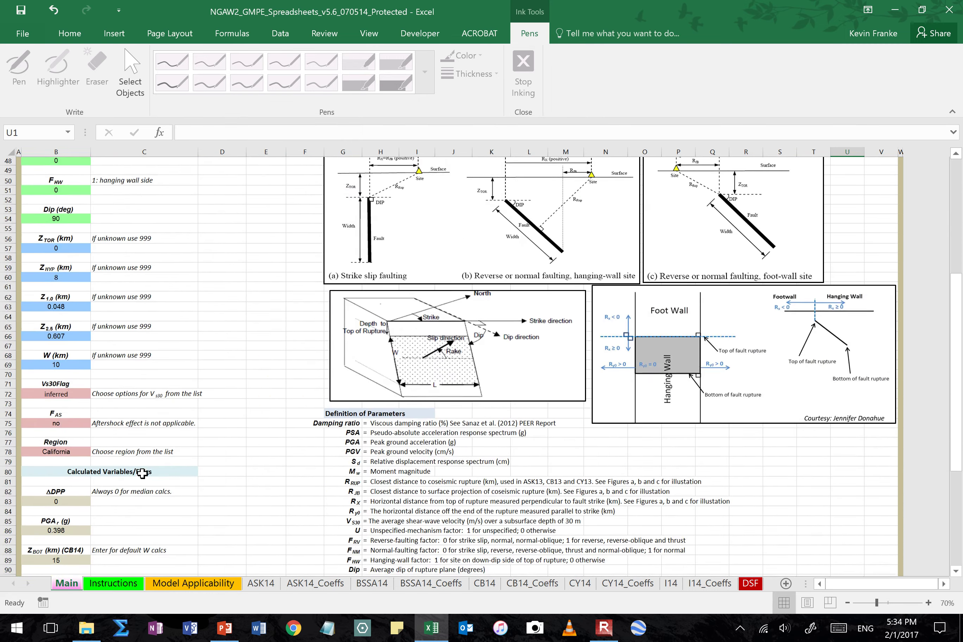
{"action": "scroll", "coordinate": [142, 473], "scroll_direction": "down", "scroll_amount": 7}
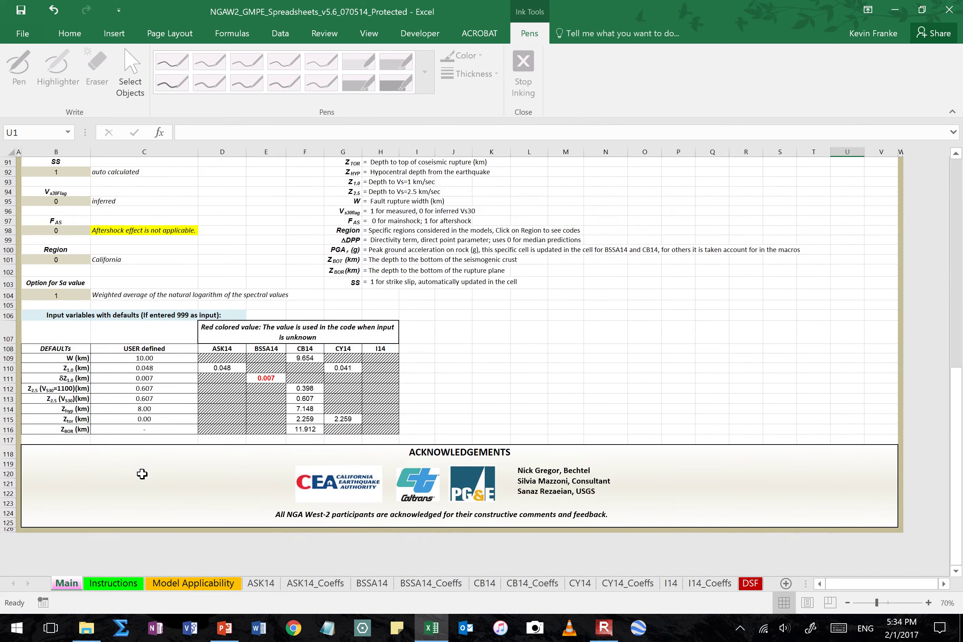
{"action": "scroll", "coordinate": [142, 473], "scroll_direction": "up", "scroll_amount": 4}
{"action": "scroll", "coordinate": [142, 473], "scroll_direction": "up", "scroll_amount": 14}
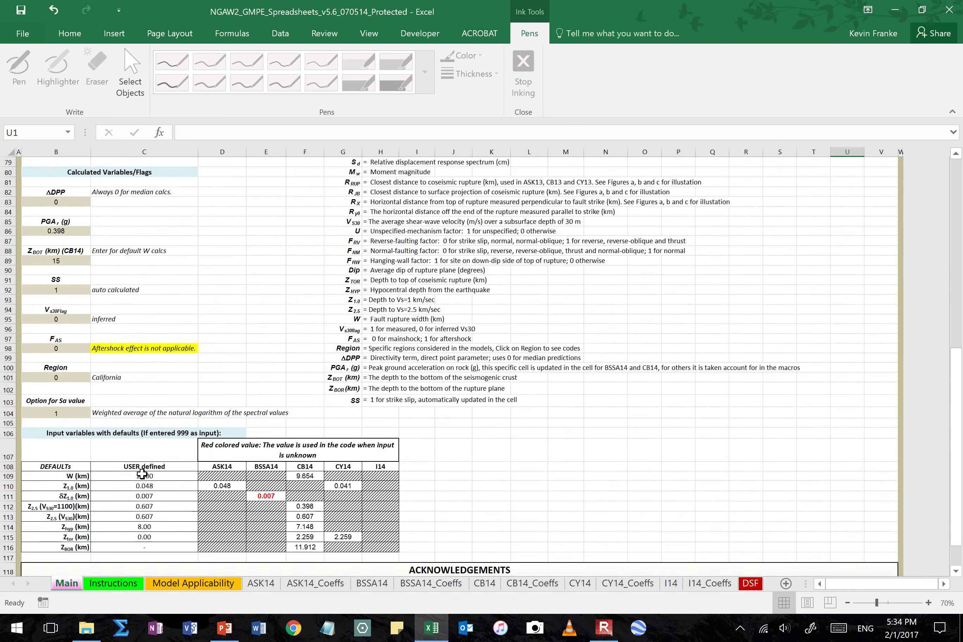
{"action": "scroll", "coordinate": [142, 473], "scroll_direction": "up", "scroll_amount": 10}
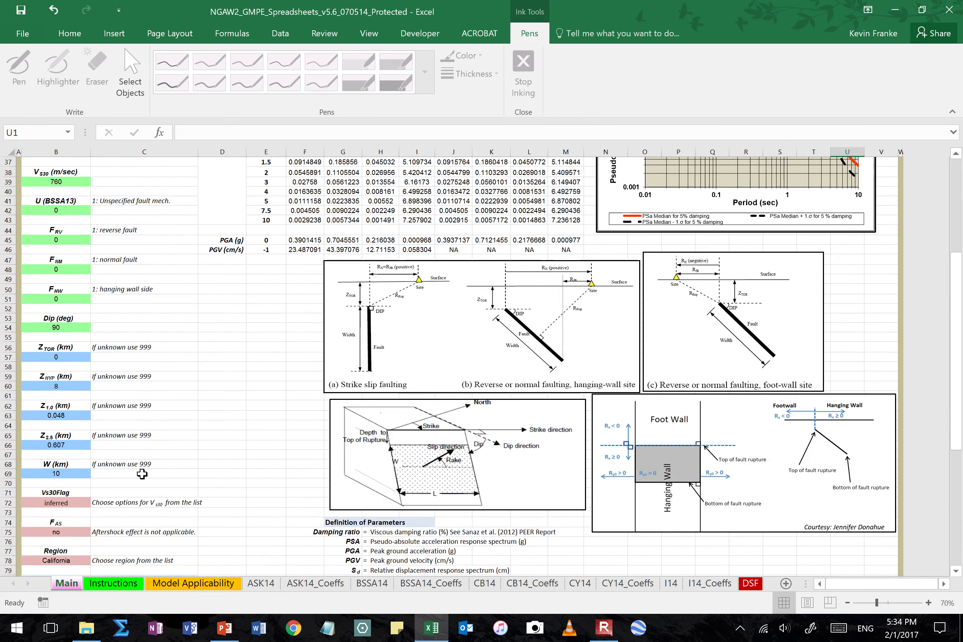
{"action": "scroll", "coordinate": [142, 473], "scroll_direction": "up", "scroll_amount": 5}
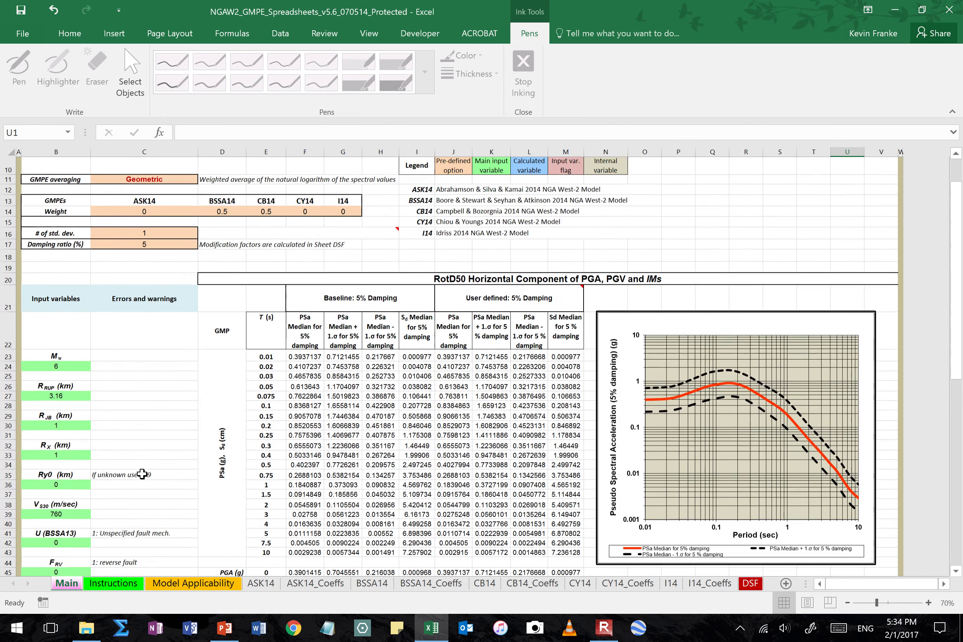
{"action": "scroll", "coordinate": [142, 474], "scroll_direction": "down", "scroll_amount": 10}
{"action": "scroll", "coordinate": [143, 474], "scroll_direction": "down", "scroll_amount": 1}
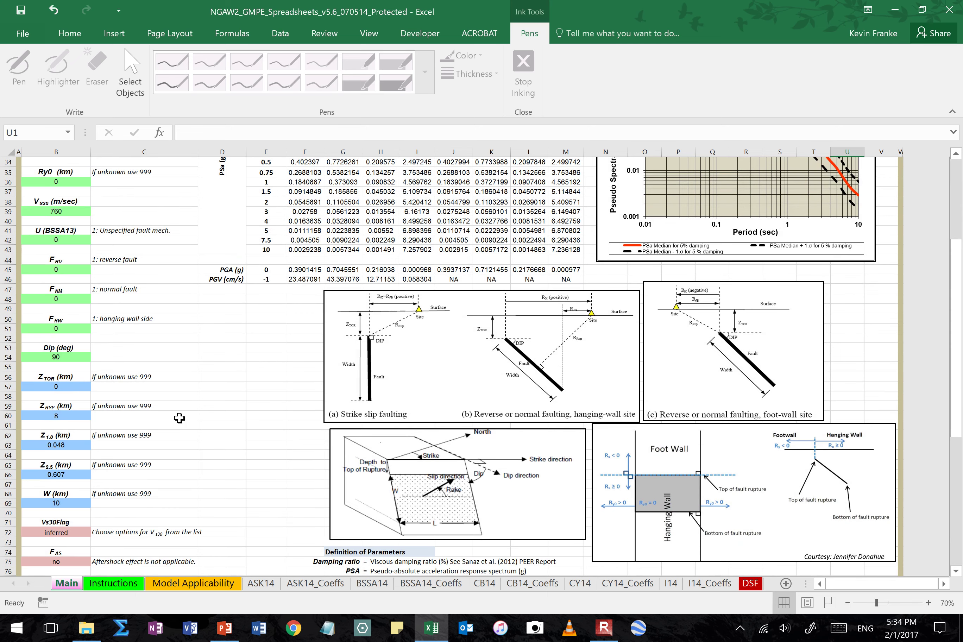
{"action": "scroll", "coordinate": [179, 418], "scroll_direction": "up", "scroll_amount": 11}
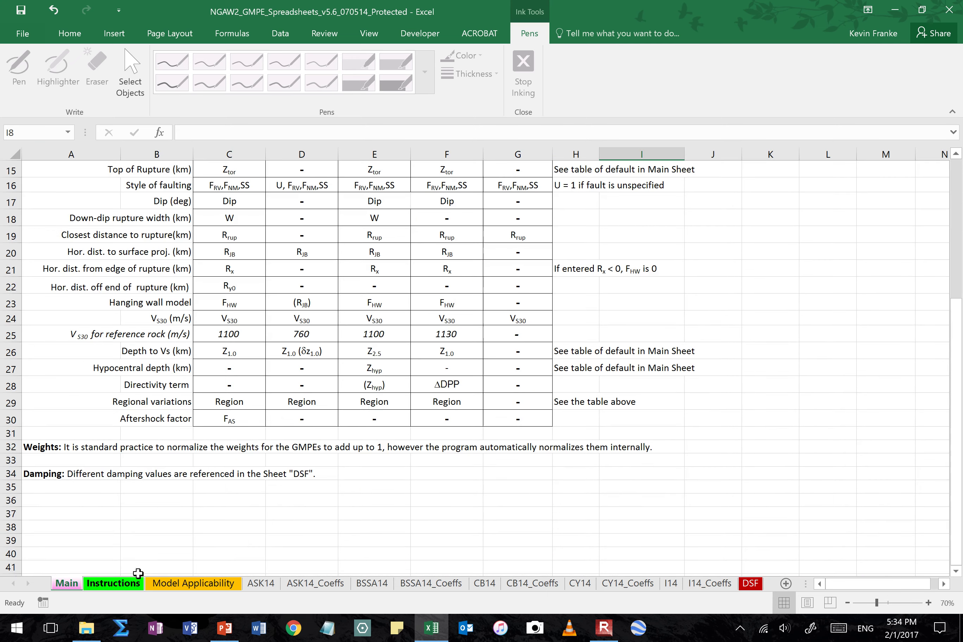
{"action": "left_click", "coordinate": [124, 584]}
- In the Region codes table, highlight the region names, the Global row across all five models, and Italy
{"action": "scroll", "coordinate": [381, 516], "scroll_direction": "up", "scroll_amount": 5}
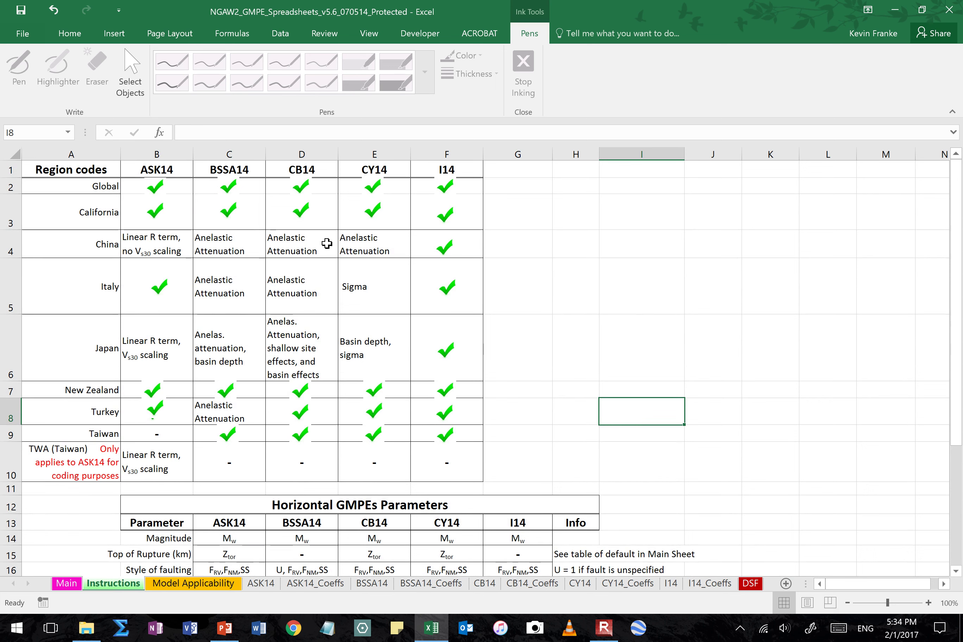
{"action": "left_click_drag", "start_coordinate": [79, 185], "coordinate": [43, 458]}
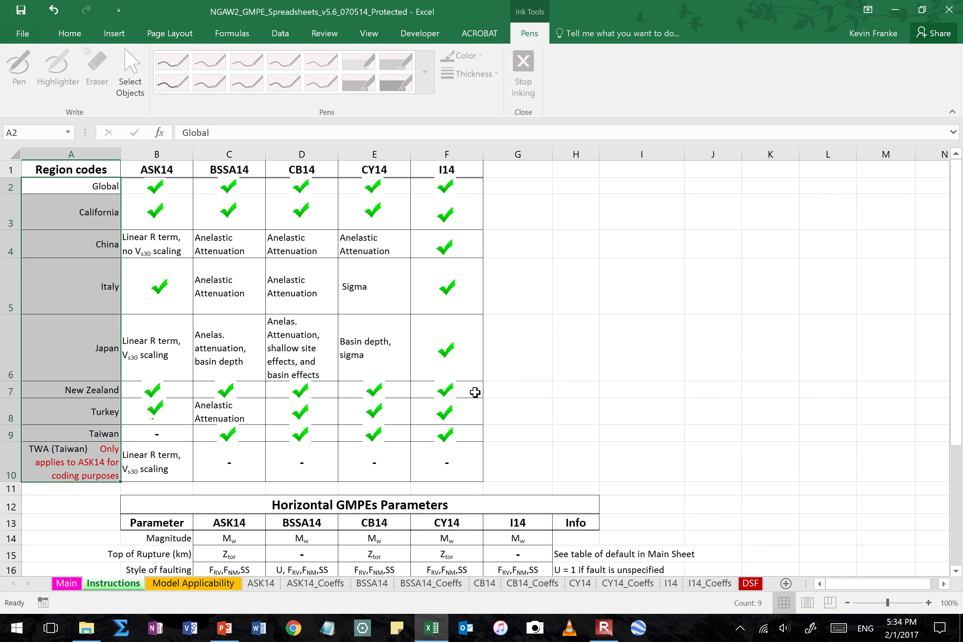
{"action": "left_click", "coordinate": [608, 340]}
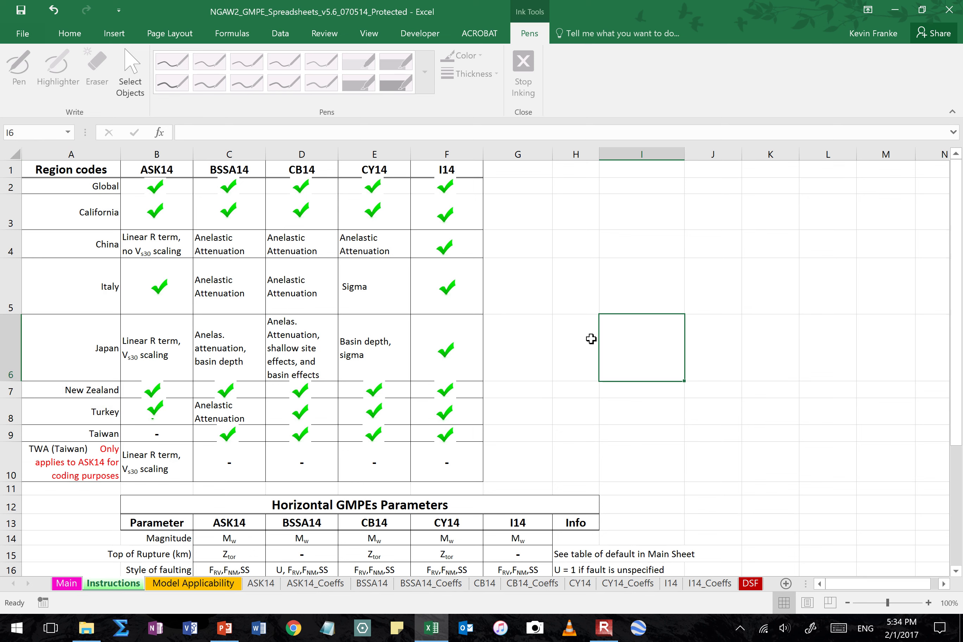
{"action": "left_click", "coordinate": [124, 189]}
{"action": "left_click", "coordinate": [105, 188]}
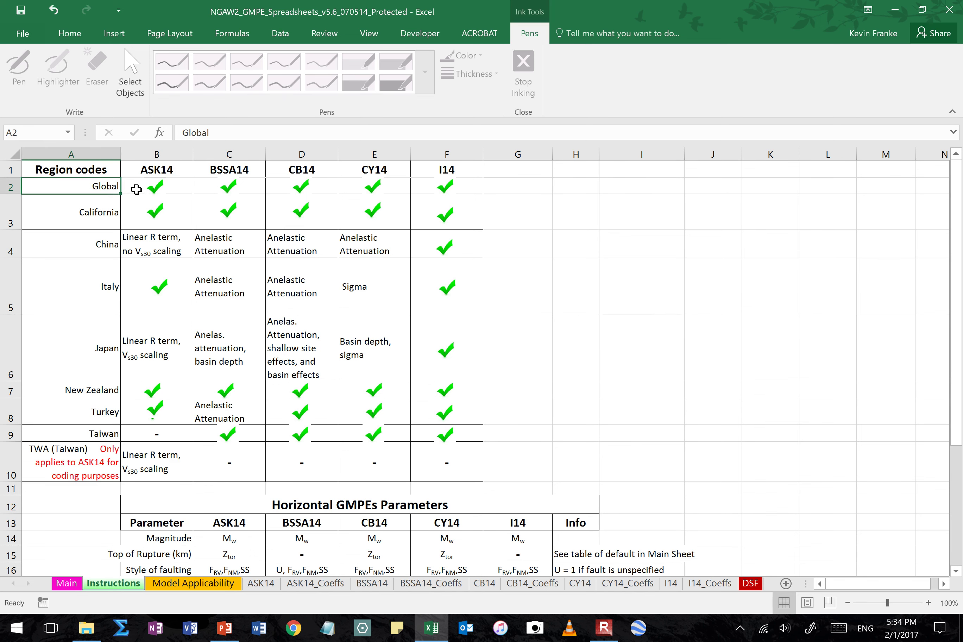
{"action": "left_click_drag", "start_coordinate": [136, 189], "coordinate": [455, 189]}
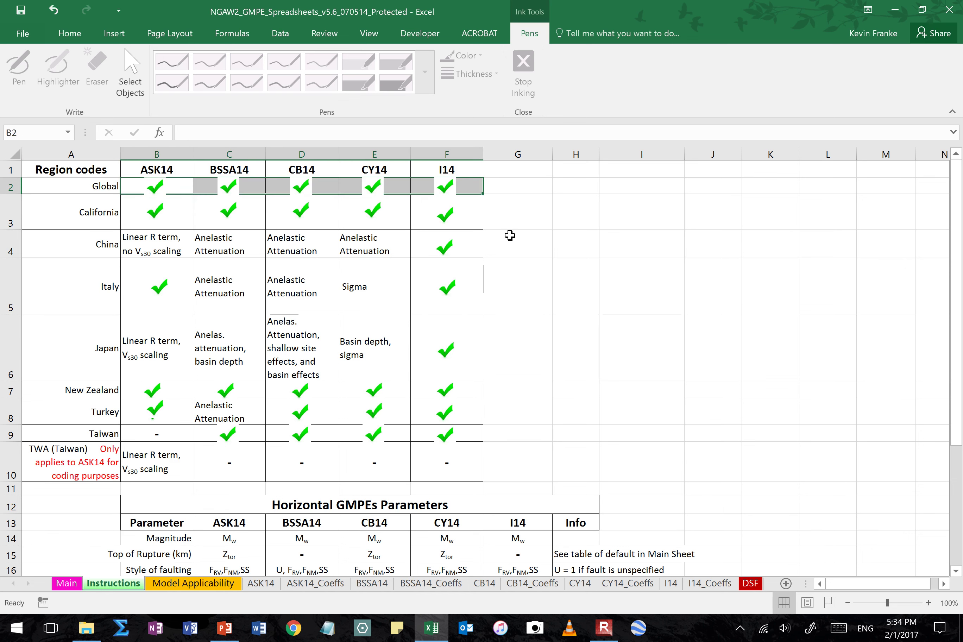
{"action": "left_click", "coordinate": [499, 295]}
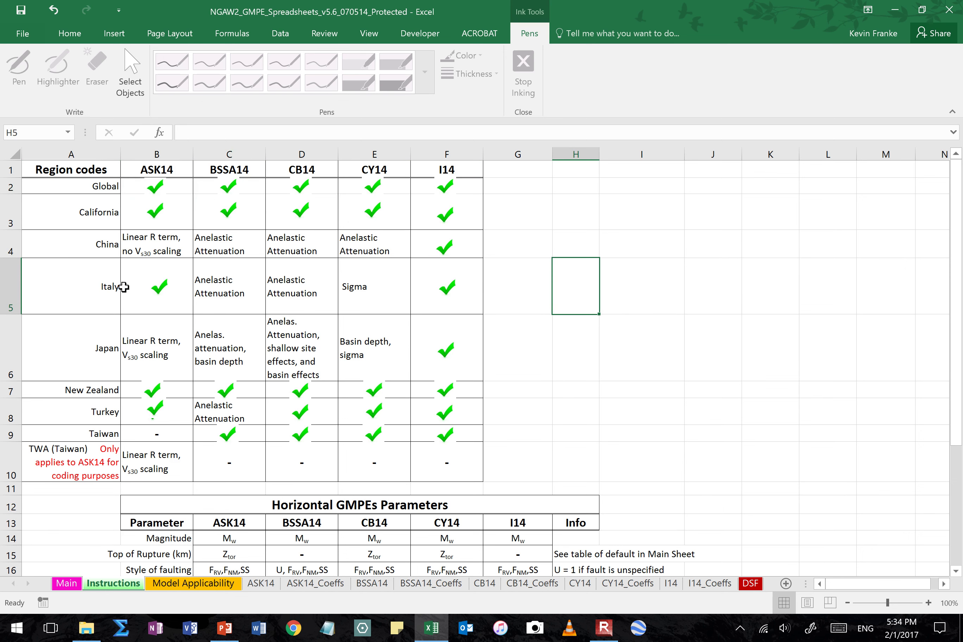
{"action": "left_click", "coordinate": [94, 287]}
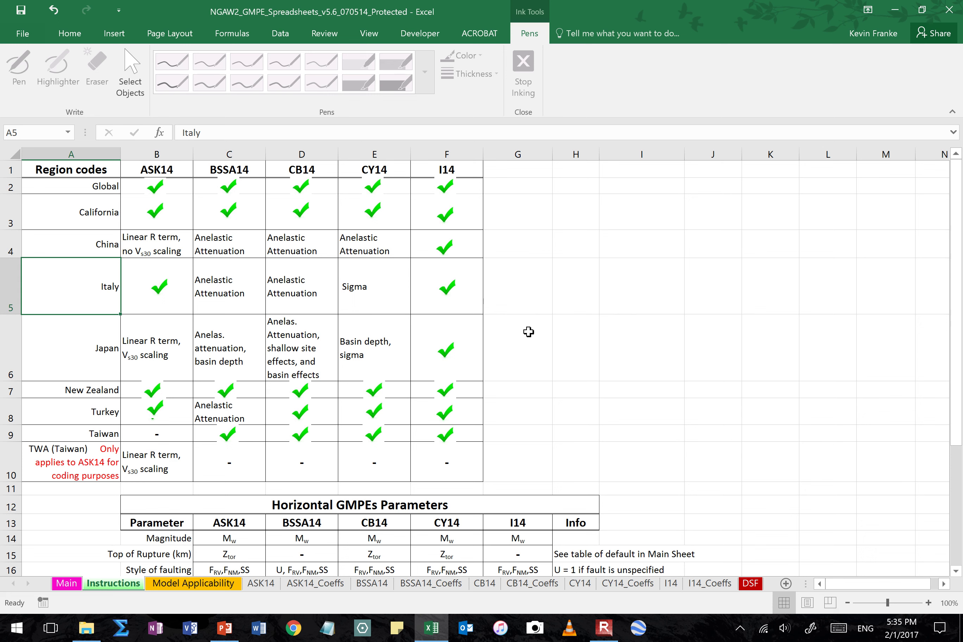
- Highlight the Global and California region names and the Global row in the Region codes table
{"action": "scroll", "coordinate": [569, 328], "scroll_direction": "down", "scroll_amount": 3}
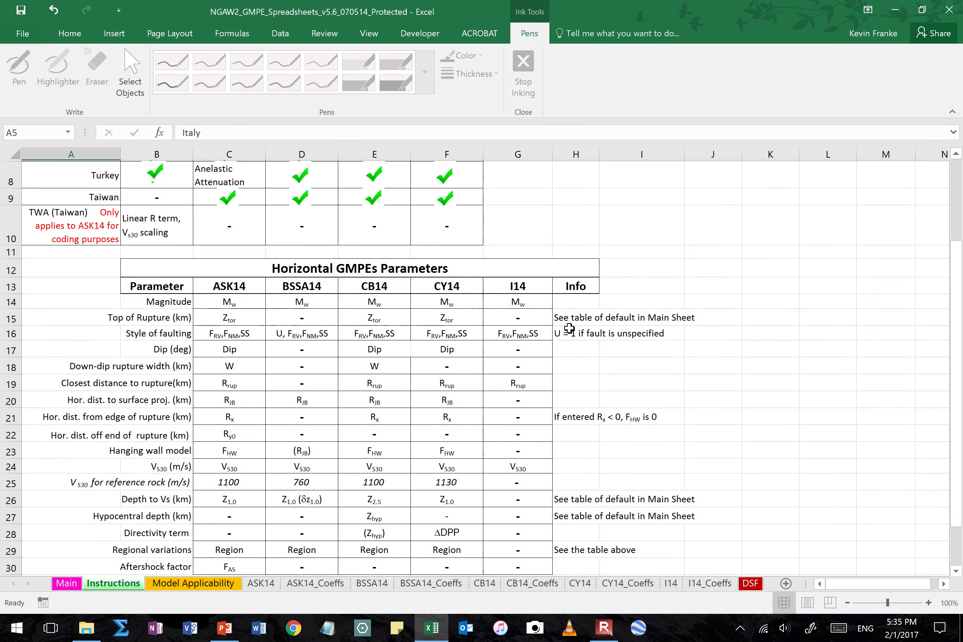
{"action": "scroll", "coordinate": [570, 328], "scroll_direction": "up", "scroll_amount": 3}
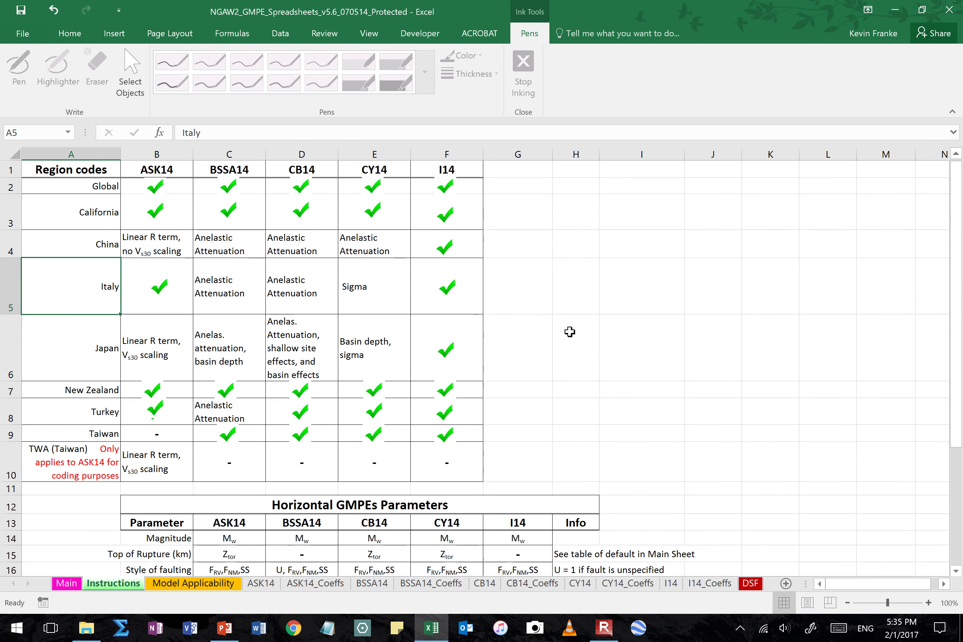
{"action": "left_click_drag", "start_coordinate": [82, 186], "coordinate": [42, 474]}
{"action": "left_click", "coordinate": [92, 185]}
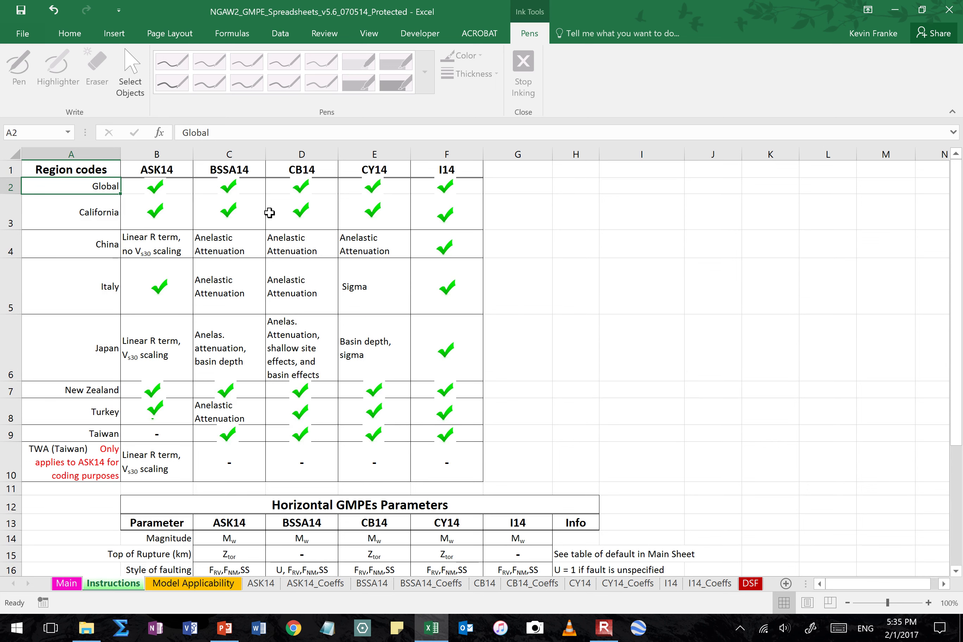
{"action": "left_click_drag", "start_coordinate": [107, 185], "coordinate": [439, 185]}
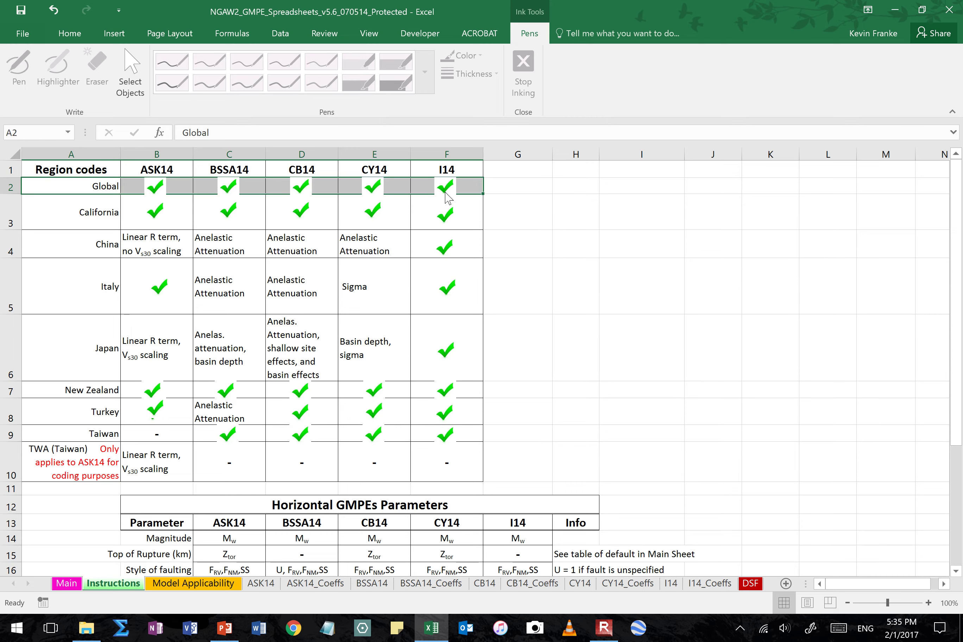
{"action": "left_click", "coordinate": [628, 255]}
- Highlight the Horizontal GMPEs Parameters table and the CB14, CY14 and I14 model headers
{"action": "scroll", "coordinate": [552, 296], "scroll_direction": "down", "scroll_amount": 1}
{"action": "scroll", "coordinate": [551, 296], "scroll_direction": "down", "scroll_amount": 3}
{"action": "scroll", "coordinate": [564, 296], "scroll_direction": "up", "scroll_amount": 1}
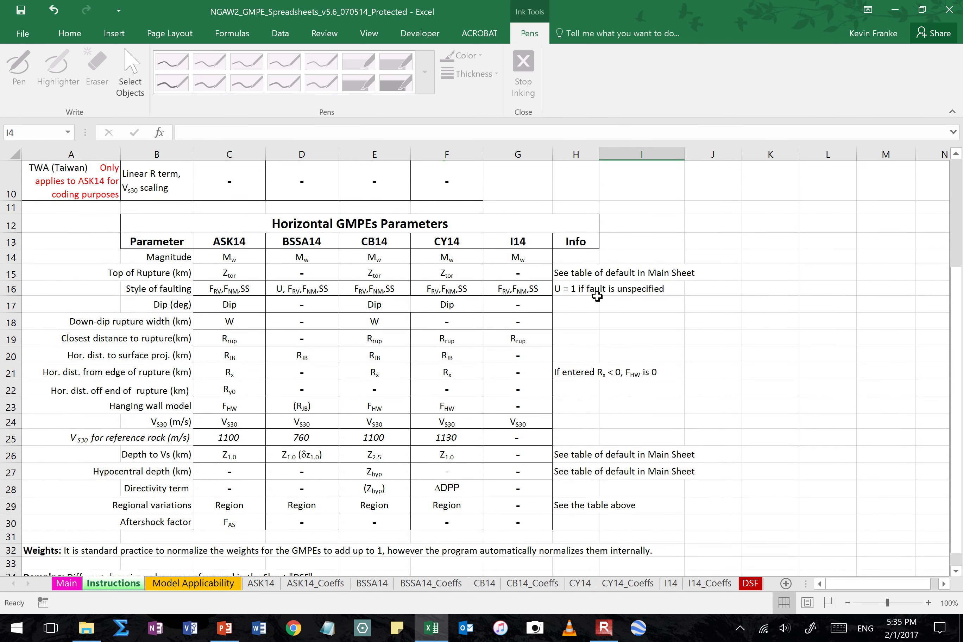
{"action": "left_click_drag", "start_coordinate": [336, 225], "coordinate": [308, 523]}
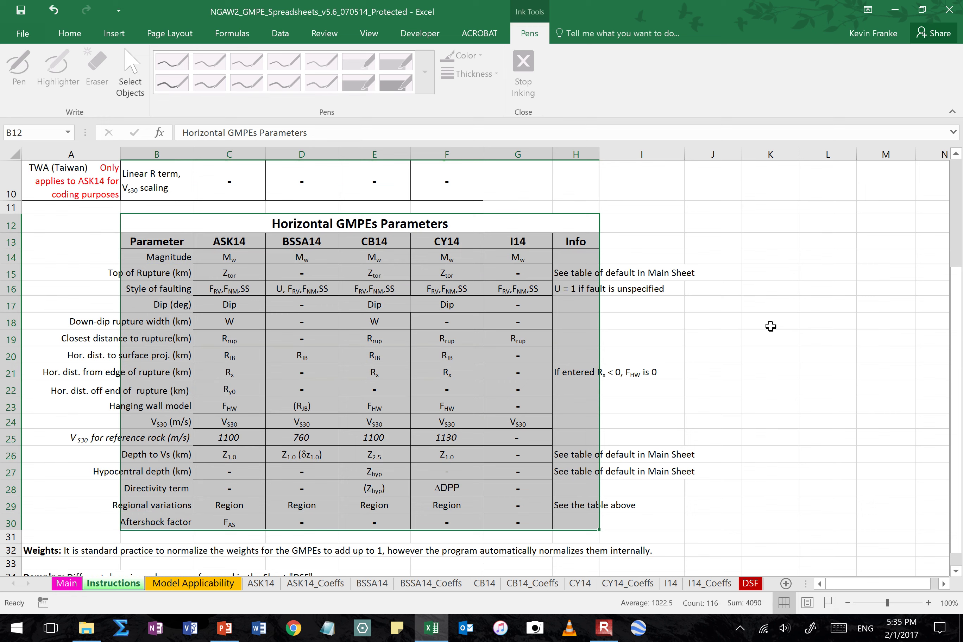
{"action": "left_click", "coordinate": [715, 340]}
{"action": "left_click_drag", "start_coordinate": [544, 242], "coordinate": [251, 244]}
{"action": "left_click", "coordinate": [772, 340]}
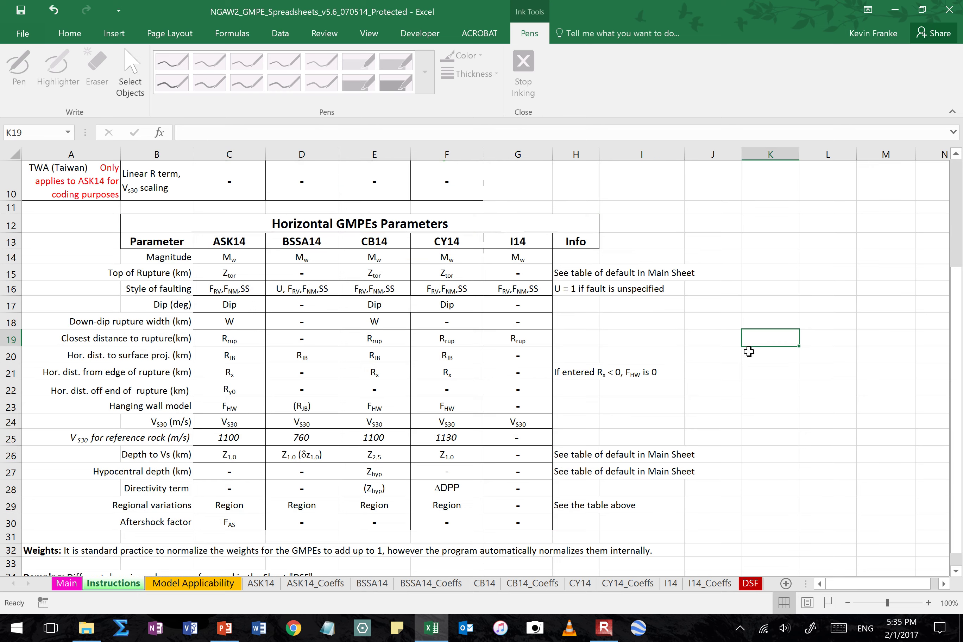
- Bring up the Model Applicability sheet with its horizontal GMPE model limits
{"action": "scroll", "coordinate": [125, 512], "scroll_direction": "down", "scroll_amount": 2}
{"action": "scroll", "coordinate": [126, 513], "scroll_direction": "down", "scroll_amount": 1}
{"action": "scroll", "coordinate": [125, 511], "scroll_direction": "up", "scroll_amount": 6}
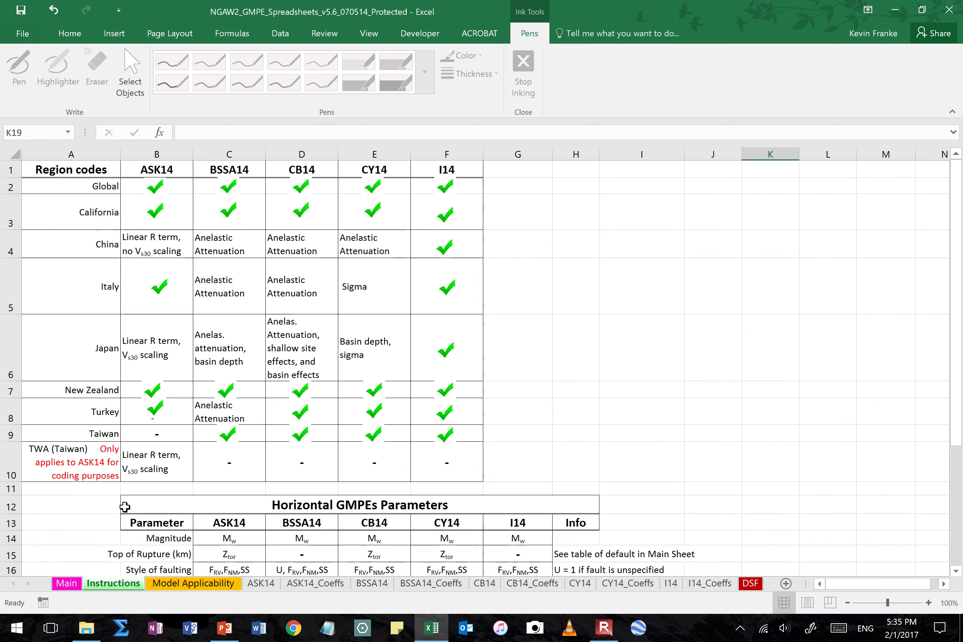
{"action": "left_click", "coordinate": [182, 583]}
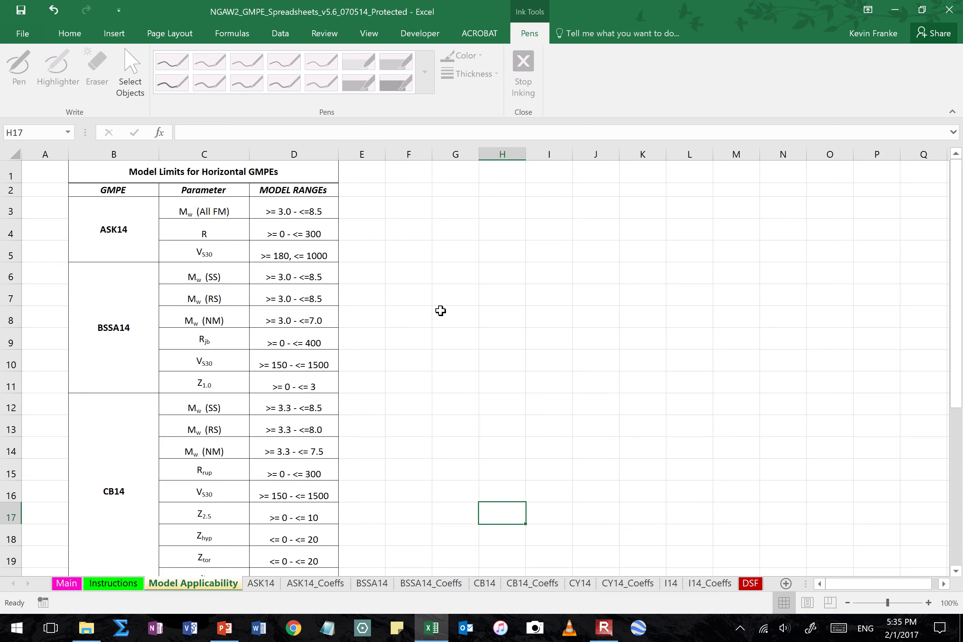
- In the Model Limits table, highlight the model names, then the I14 name and its Vs30 limit row
{"action": "left_click_drag", "start_coordinate": [113, 226], "coordinate": [114, 517]}
{"action": "scroll", "coordinate": [557, 408], "scroll_direction": "up", "scroll_amount": 5}
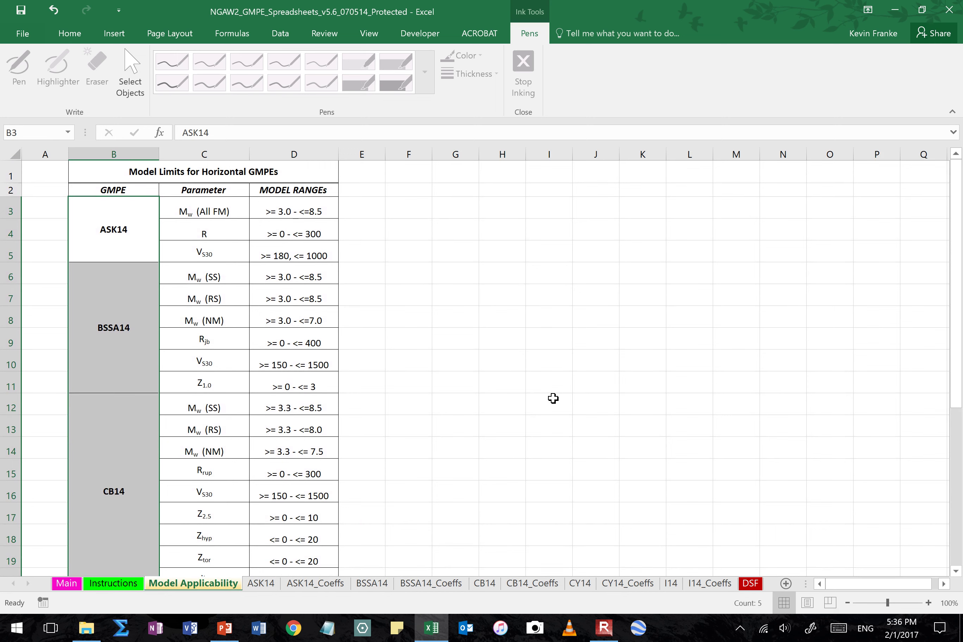
{"action": "left_click", "coordinate": [430, 302]}
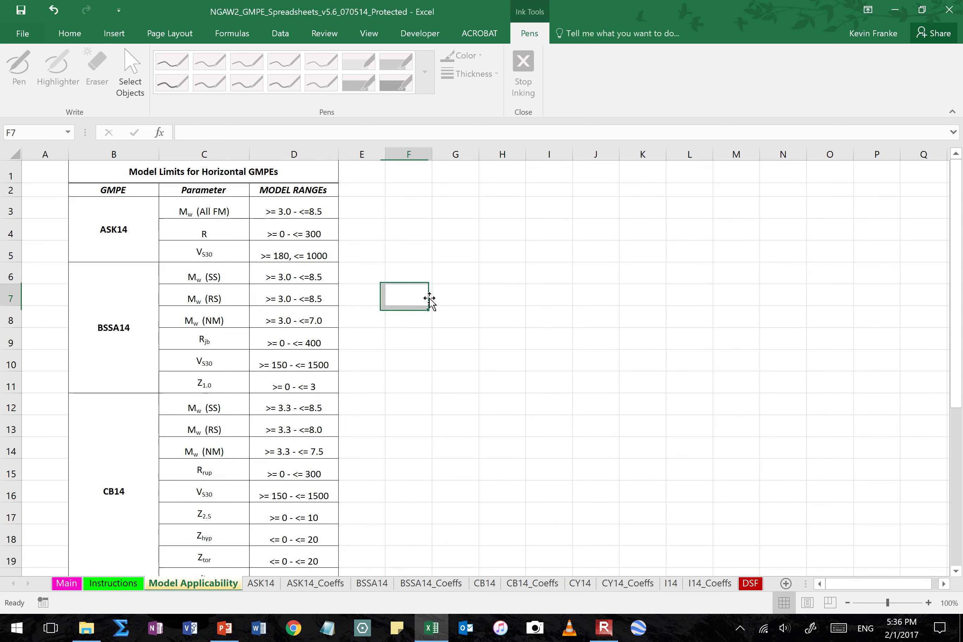
{"action": "scroll", "coordinate": [428, 306], "scroll_direction": "down", "scroll_amount": 6}
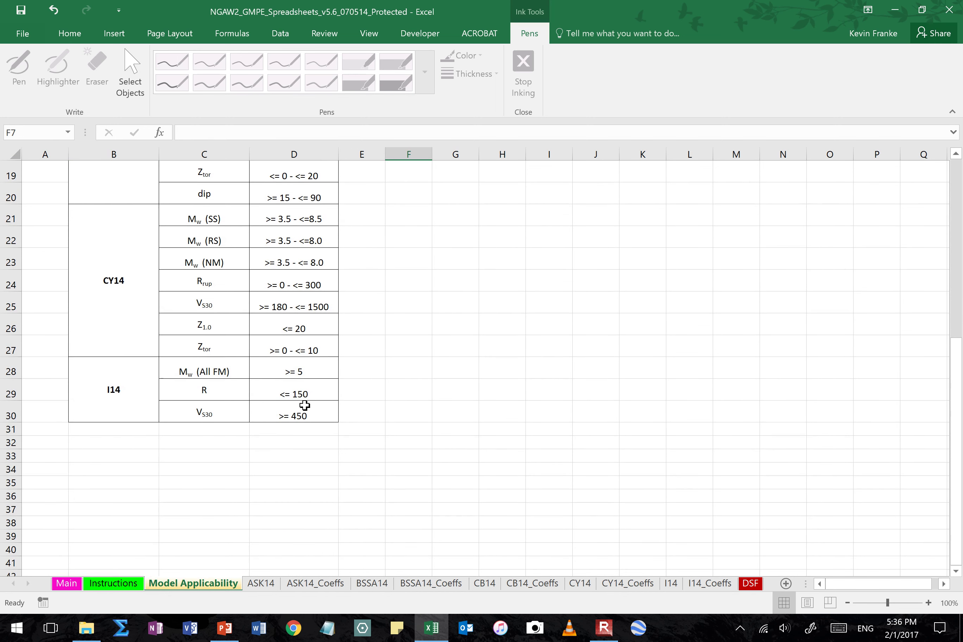
{"action": "left_click", "coordinate": [128, 406]}
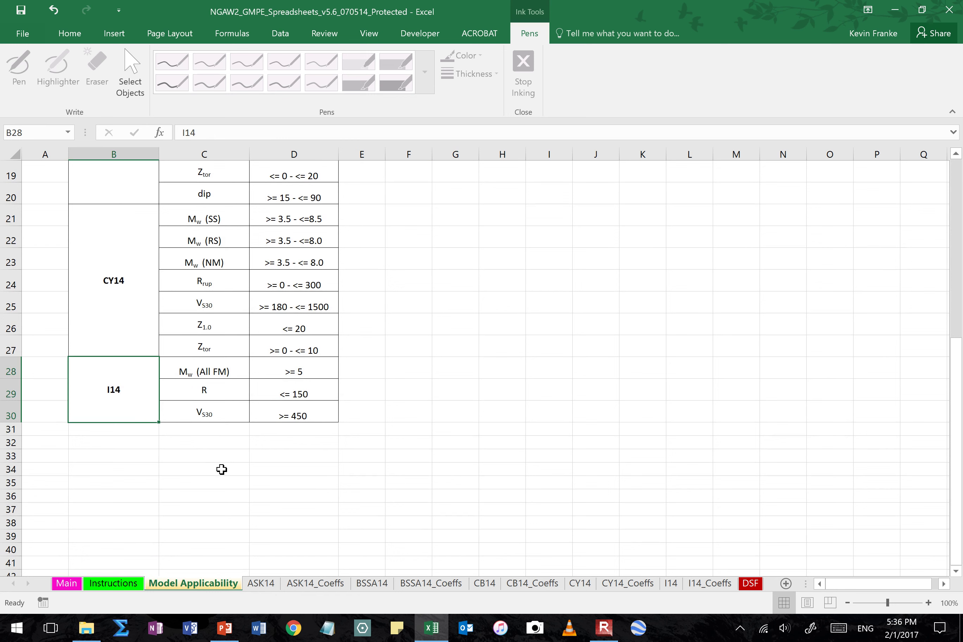
{"action": "left_click_drag", "start_coordinate": [207, 417], "coordinate": [284, 417]}
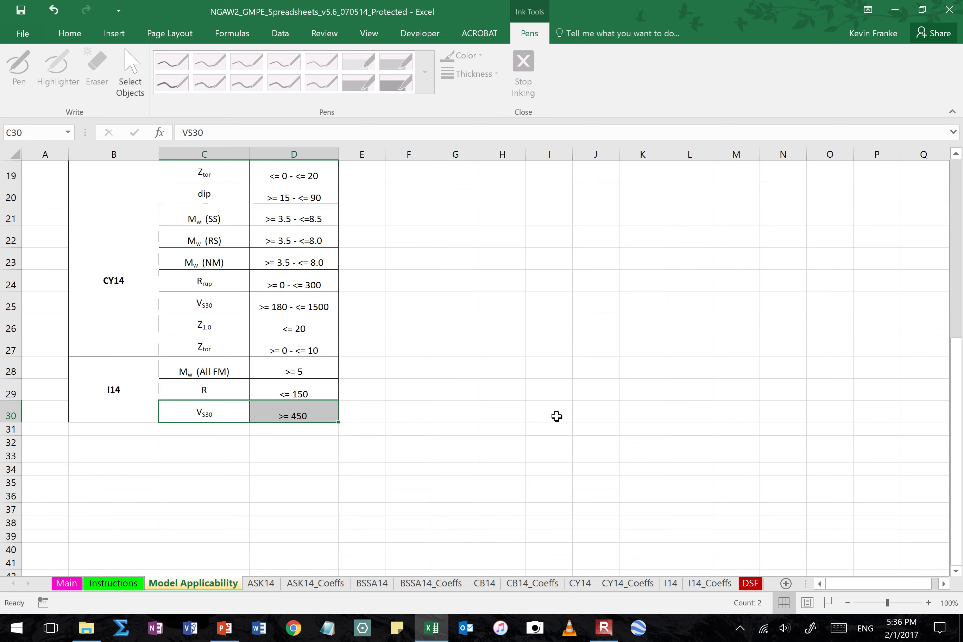
{"action": "scroll", "coordinate": [450, 399], "scroll_direction": "up", "scroll_amount": 2}
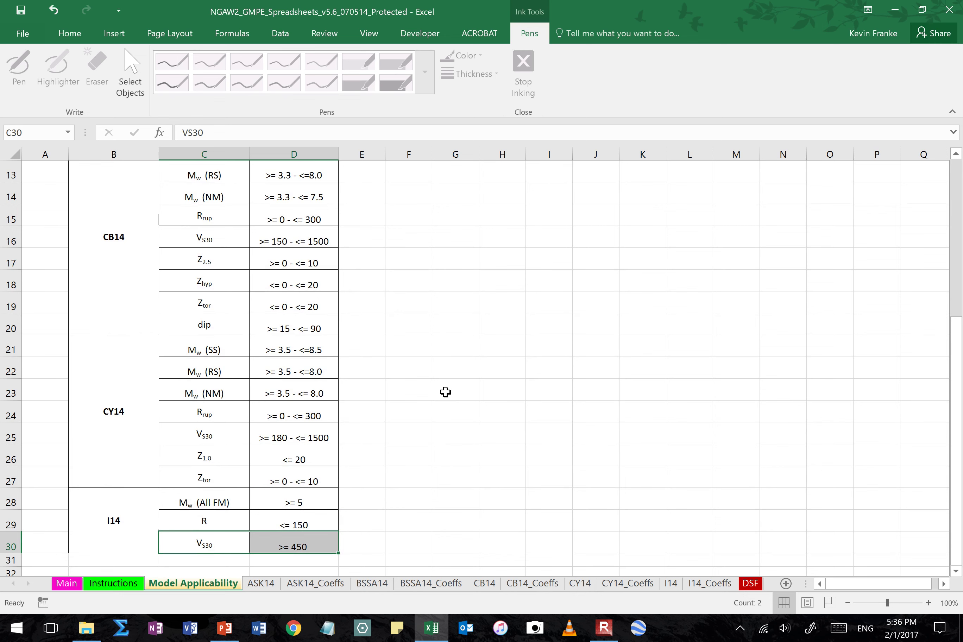
{"action": "scroll", "coordinate": [446, 392], "scroll_direction": "up", "scroll_amount": 4}
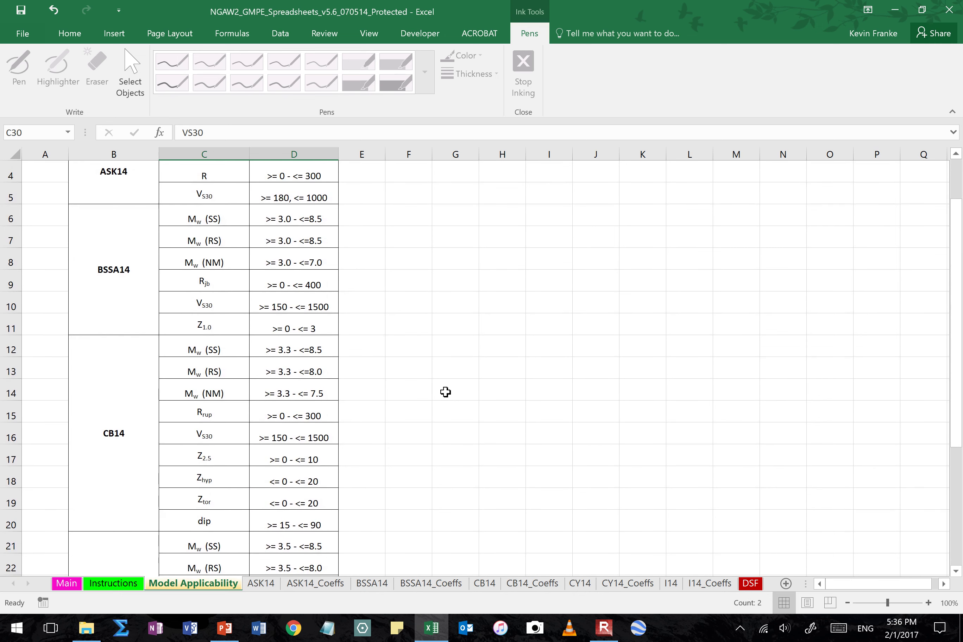
- Return to the Main sheet and highlight the B10:H18 averaging and weights block
{"action": "left_click", "coordinate": [68, 584]}
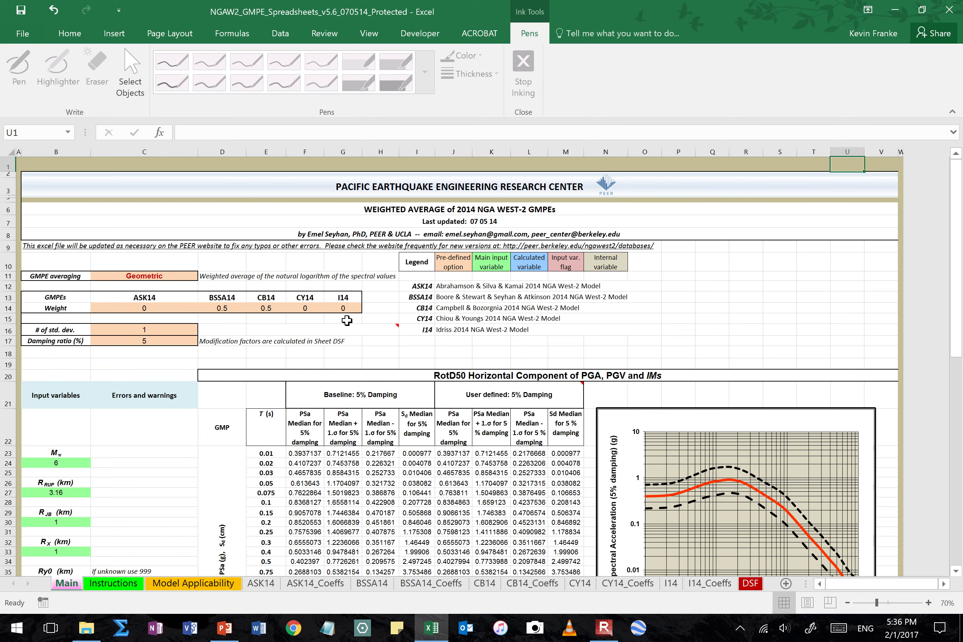
{"action": "left_click_drag", "start_coordinate": [66, 258], "coordinate": [347, 352]}
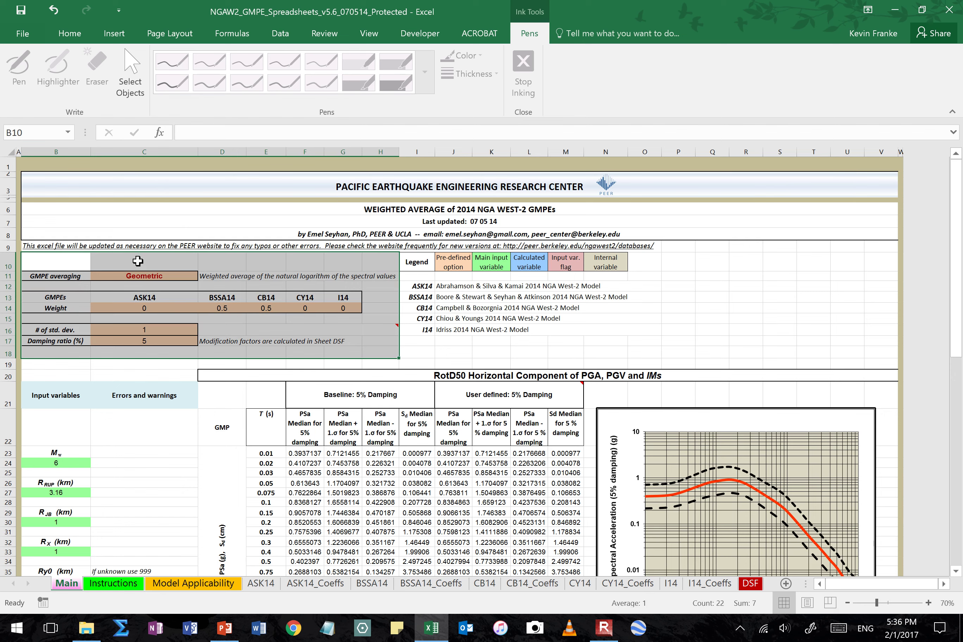
{"action": "left_click", "coordinate": [157, 269]}
- Leave the C11 averaging method on Geometric and open a blank sketch pad for notes
{"action": "left_click", "coordinate": [178, 276]}
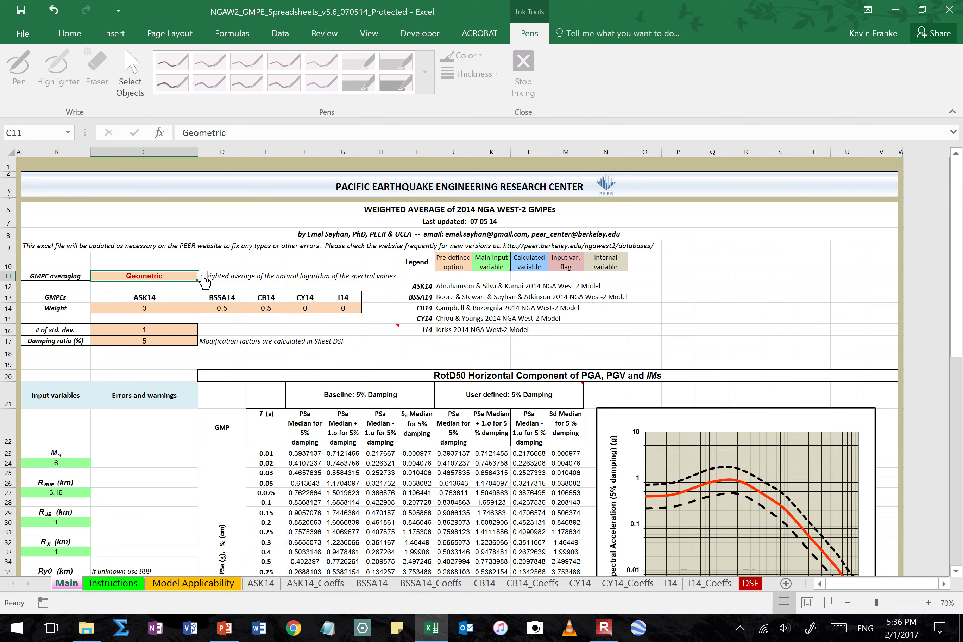
{"action": "left_click", "coordinate": [203, 277]}
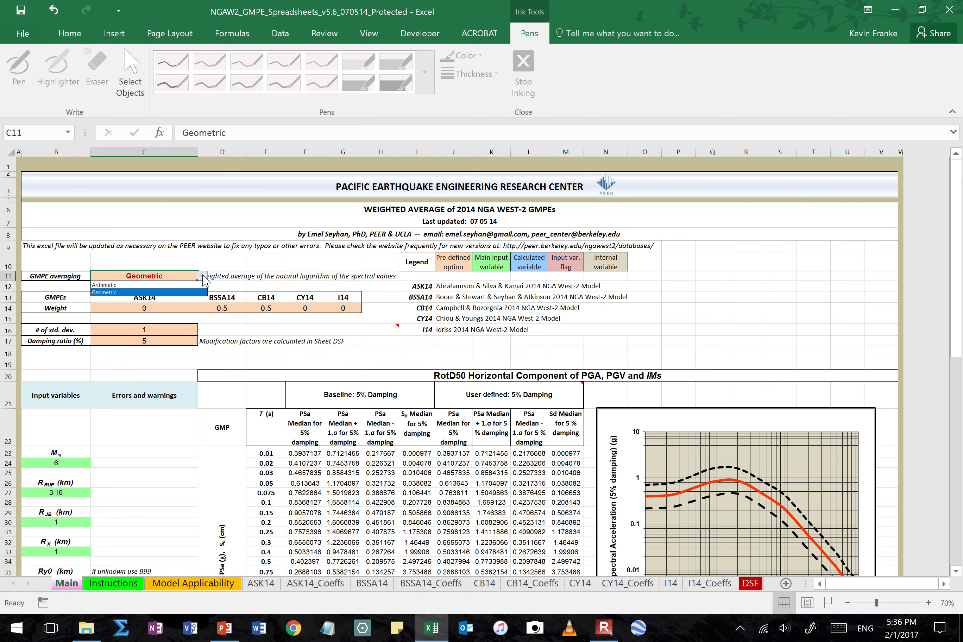
{"action": "left_click", "coordinate": [203, 276]}
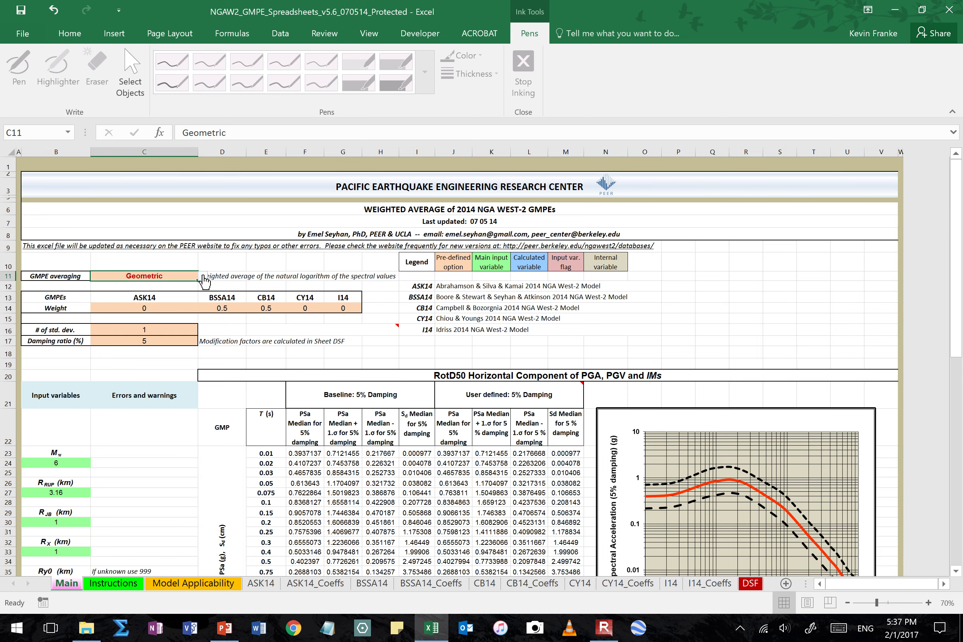
{"action": "key", "text": "super+w"}
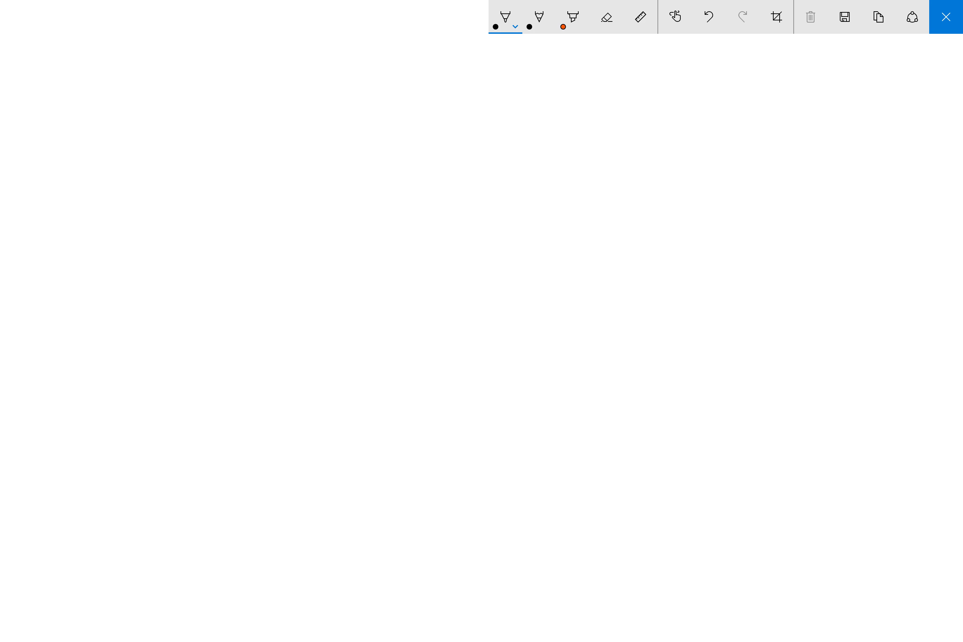
- Handwrite μ = (x1·x2·…·xn)^1/n with an arrow labelled Geometric
{"action": "mouse_move", "coordinate": [180, 134]}
{"action": "left_mouse_down"}
{"action": "mouse_move", "coordinate": [201, 121]}
{"action": "mouse_move", "coordinate": [204, 131]}
{"action": "left_mouse_up"}
{"action": "left_click_drag", "start_coordinate": [180, 112], "coordinate": [270, 116]}
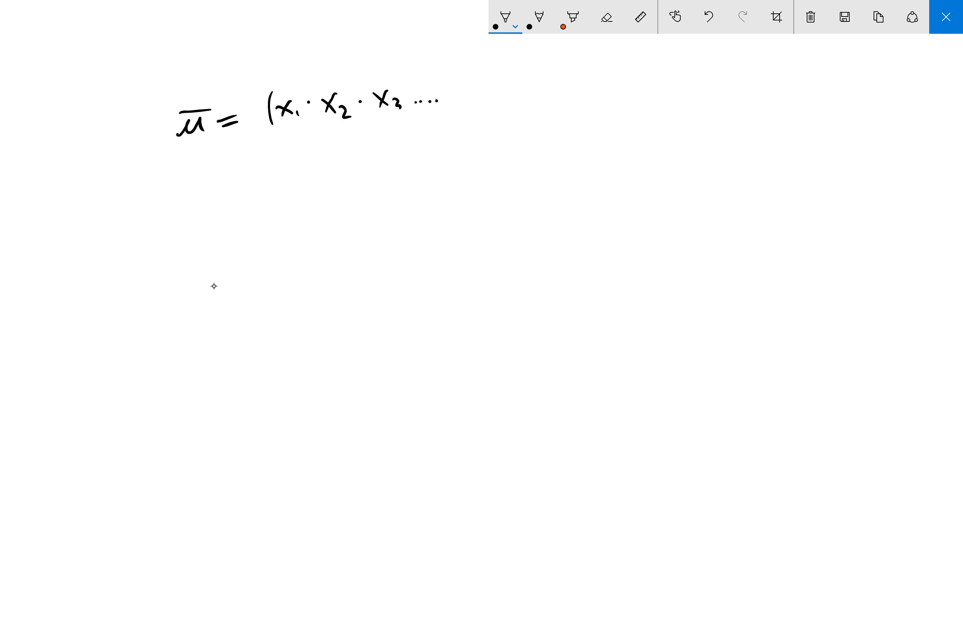
{"action": "left_click_drag", "start_coordinate": [486, 53], "coordinate": [498, 117]}
{"action": "left_click_drag", "start_coordinate": [511, 44], "coordinate": [502, 62]}
{"action": "left_click_drag", "start_coordinate": [509, 57], "coordinate": [510, 61]}
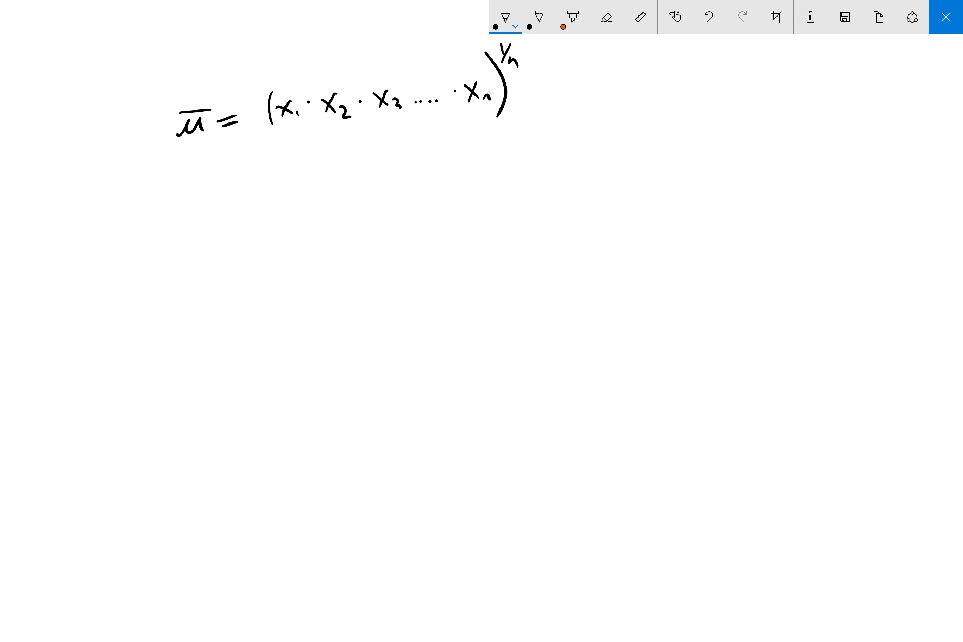
{"action": "left_click_drag", "start_coordinate": [549, 90], "coordinate": [632, 88]}
{"action": "left_click_drag", "start_coordinate": [618, 77], "coordinate": [624, 97]}
{"action": "mouse_move", "coordinate": [679, 73]}
{"action": "left_mouse_down"}
{"action": "mouse_move", "coordinate": [670, 96]}
{"action": "mouse_move", "coordinate": [699, 100]}
{"action": "left_mouse_up"}
{"action": "mouse_move", "coordinate": [712, 90]}
{"action": "left_mouse_down"}
{"action": "mouse_move", "coordinate": [710, 101]}
{"action": "mouse_move", "coordinate": [736, 98]}
{"action": "left_mouse_up"}
{"action": "mouse_move", "coordinate": [741, 92]}
{"action": "left_mouse_down"}
{"action": "mouse_move", "coordinate": [750, 87]}
{"action": "mouse_move", "coordinate": [748, 99]}
{"action": "left_mouse_up"}
{"action": "mouse_move", "coordinate": [761, 76]}
{"action": "left_mouse_down"}
{"action": "mouse_move", "coordinate": [759, 97]}
{"action": "mouse_move", "coordinate": [765, 85]}
{"action": "left_mouse_up"}
{"action": "mouse_move", "coordinate": [773, 91]}
{"action": "left_mouse_down"}
{"action": "mouse_move", "coordinate": [783, 80]}
{"action": "mouse_move", "coordinate": [809, 87]}
{"action": "left_mouse_up"}
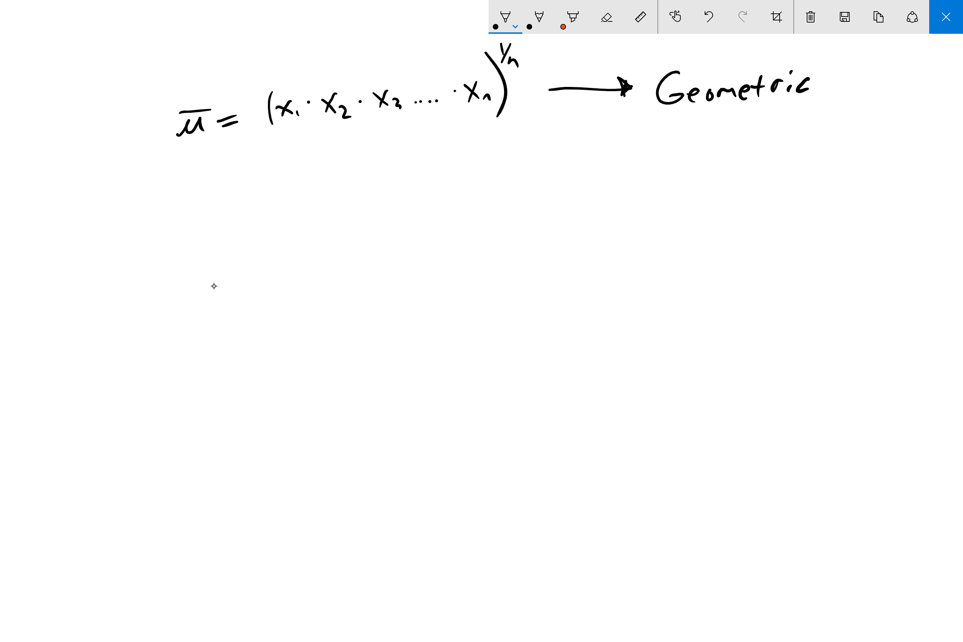
- Handwrite μ = (x1+…+xn)/n with an arrow labelled Arithmetic, then close the sketch
{"action": "left_click_drag", "start_coordinate": [169, 242], "coordinate": [210, 223]}
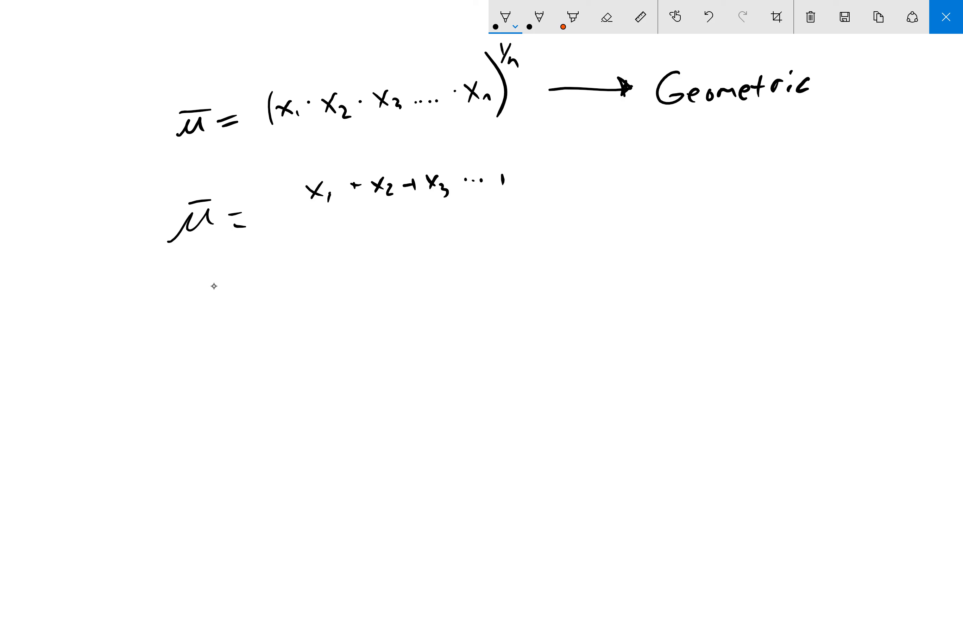
{"action": "left_click_drag", "start_coordinate": [303, 222], "coordinate": [554, 205]}
{"action": "left_click_drag", "start_coordinate": [422, 234], "coordinate": [442, 235]}
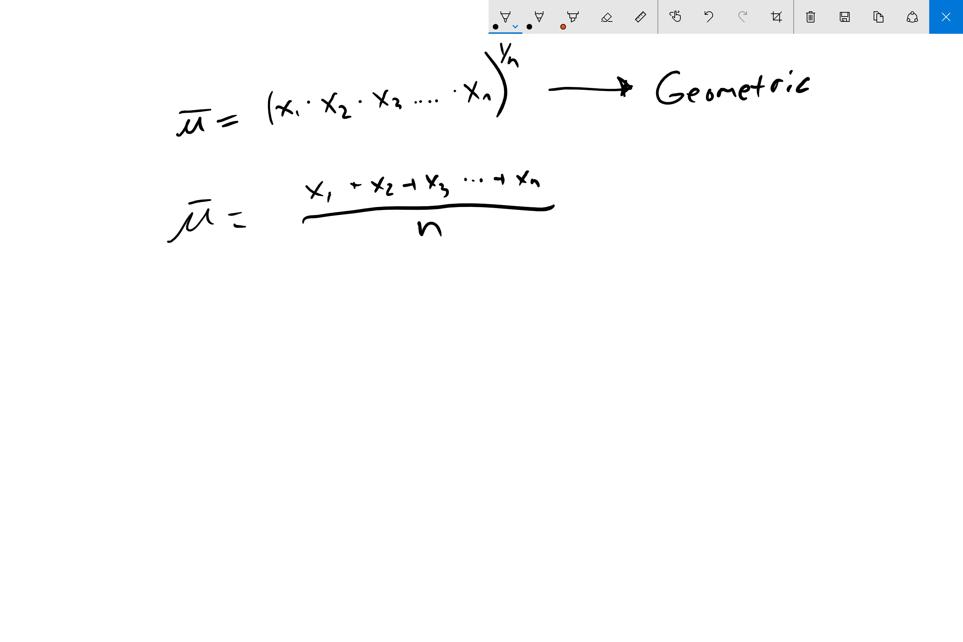
{"action": "left_click_drag", "start_coordinate": [306, 165], "coordinate": [307, 196]}
{"action": "mouse_move", "coordinate": [548, 148]}
{"action": "left_mouse_down"}
{"action": "mouse_move", "coordinate": [554, 187]}
{"action": "mouse_move", "coordinate": [647, 215]}
{"action": "mouse_move", "coordinate": [686, 213]}
{"action": "mouse_move", "coordinate": [680, 204]}
{"action": "left_mouse_up"}
{"action": "left_click_drag", "start_coordinate": [692, 197], "coordinate": [766, 208]}
{"action": "mouse_move", "coordinate": [774, 203]}
{"action": "left_mouse_down"}
{"action": "mouse_move", "coordinate": [798, 213]}
{"action": "mouse_move", "coordinate": [834, 207]}
{"action": "left_mouse_up"}
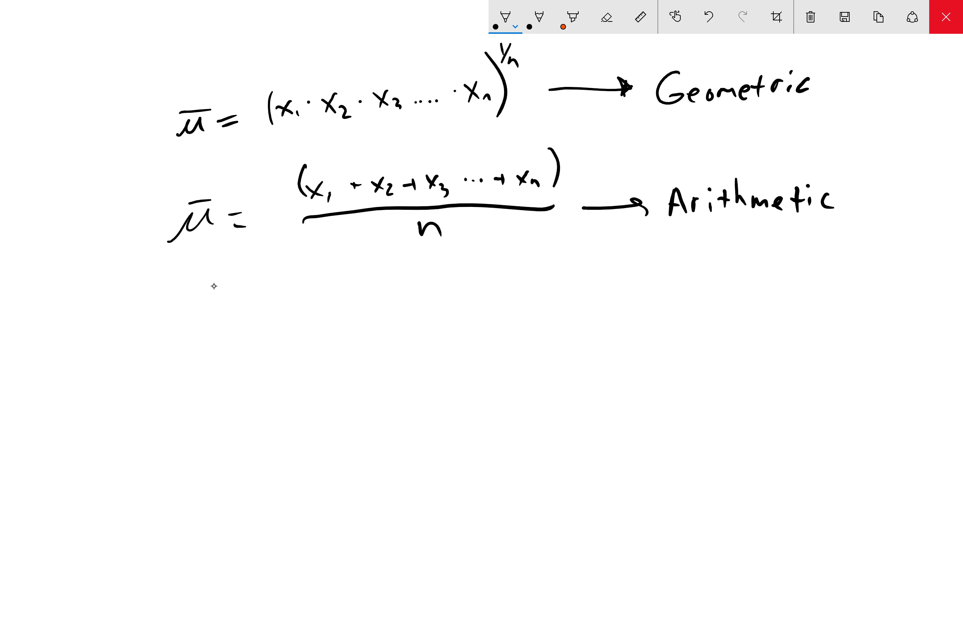
{"action": "left_click", "coordinate": [946, 16]}
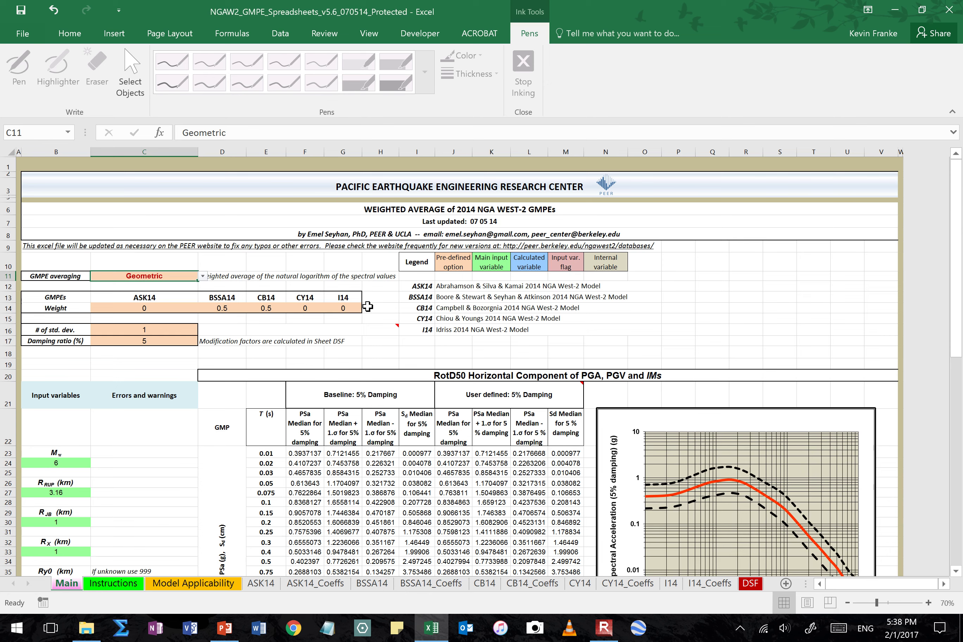
- Select the GMPE weights row C14:G14 to check their sum
{"action": "left_click_drag", "start_coordinate": [353, 309], "coordinate": [184, 309]}
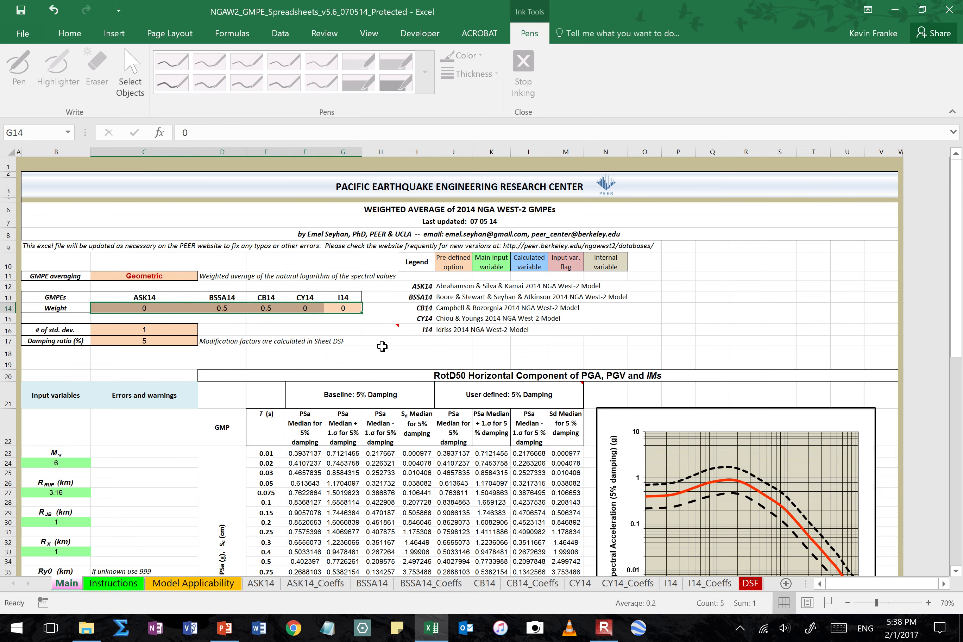
{"action": "left_click", "coordinate": [346, 307]}
{"action": "left_click", "coordinate": [302, 308]}
{"action": "left_click", "coordinate": [263, 309]}
{"action": "left_click", "coordinate": [228, 309]}
{"action": "left_click", "coordinate": [189, 309]}
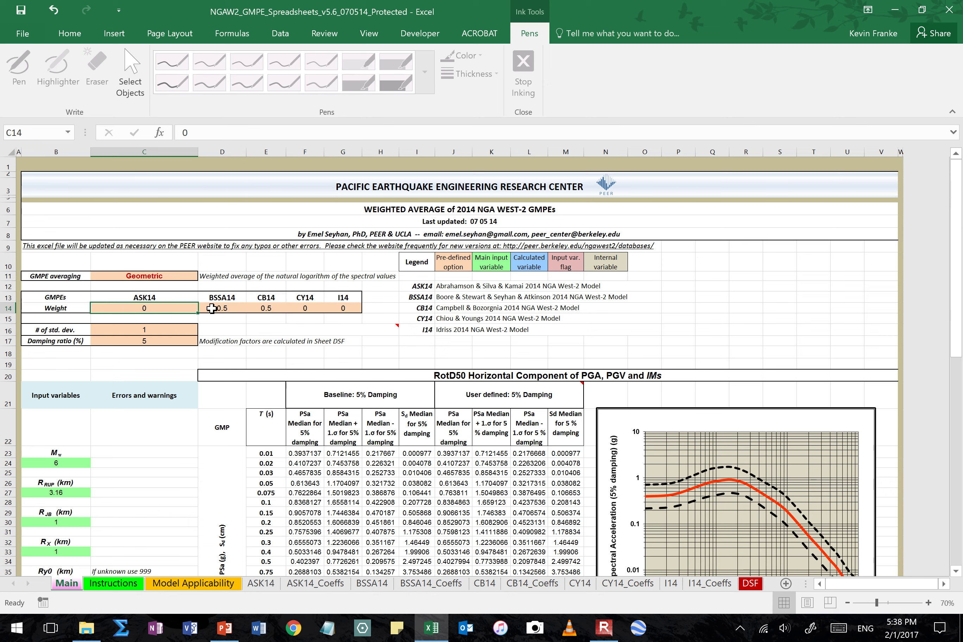
- Try an ASK14 weight of 0.5, then enter 0.2 for all five models ASK14 through I14
{"action": "type", "text": "0"}
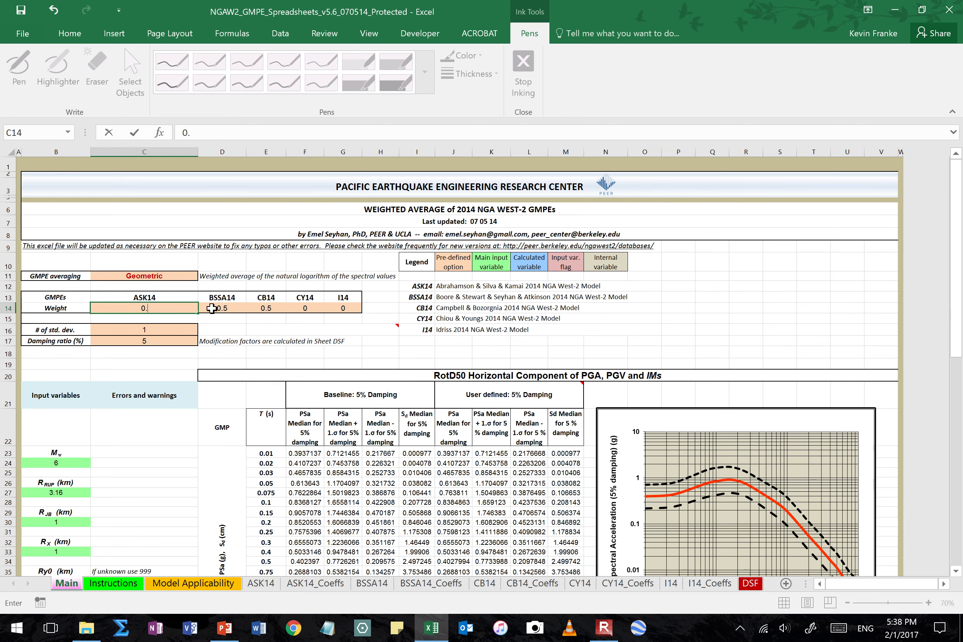
{"action": "left_click", "coordinate": [211, 308]}
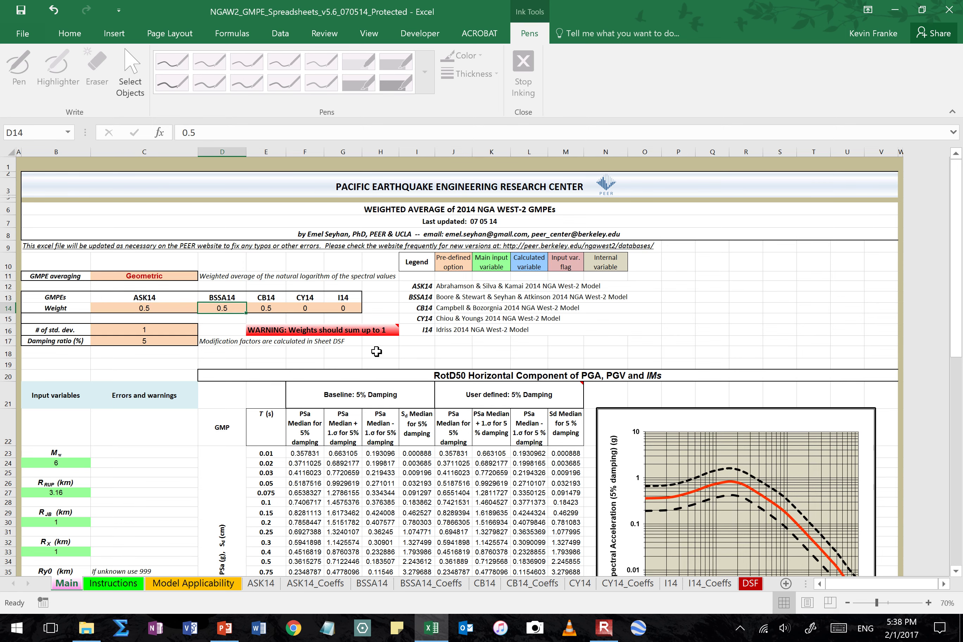
{"action": "left_click", "coordinate": [159, 308]}
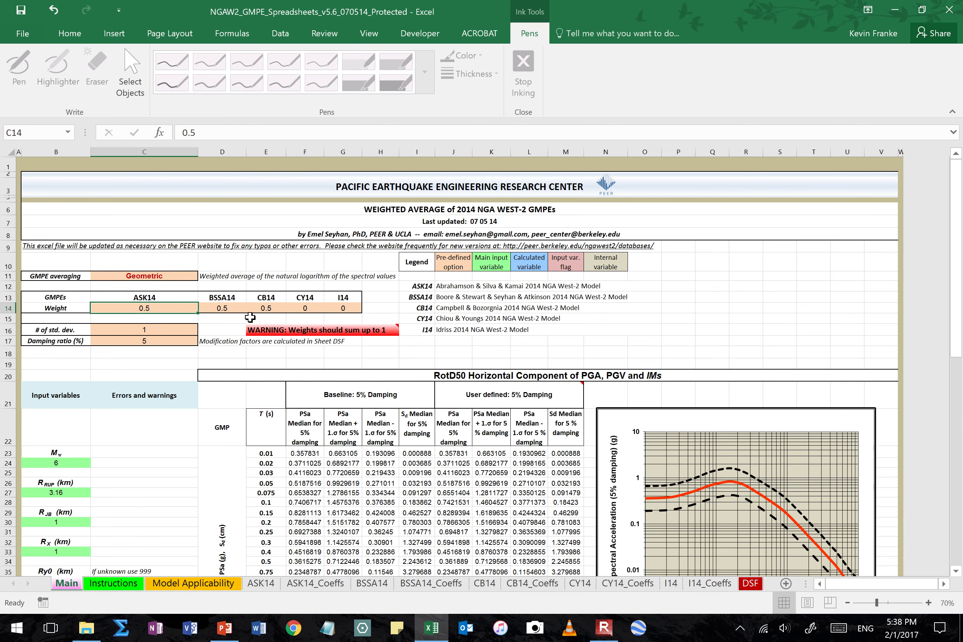
{"action": "type", "text": "0.2"}
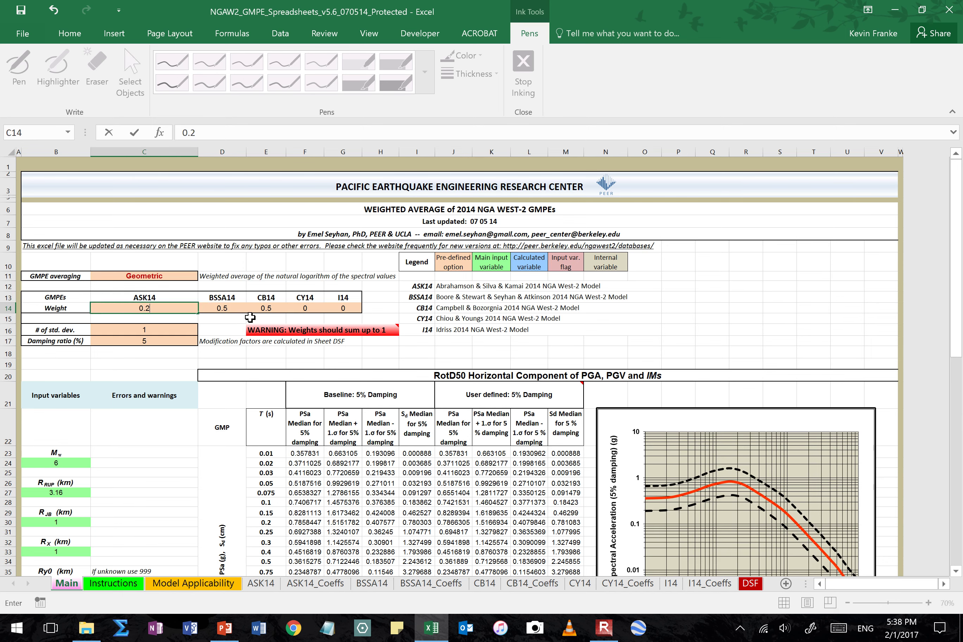
{"action": "key", "text": "Tab"}
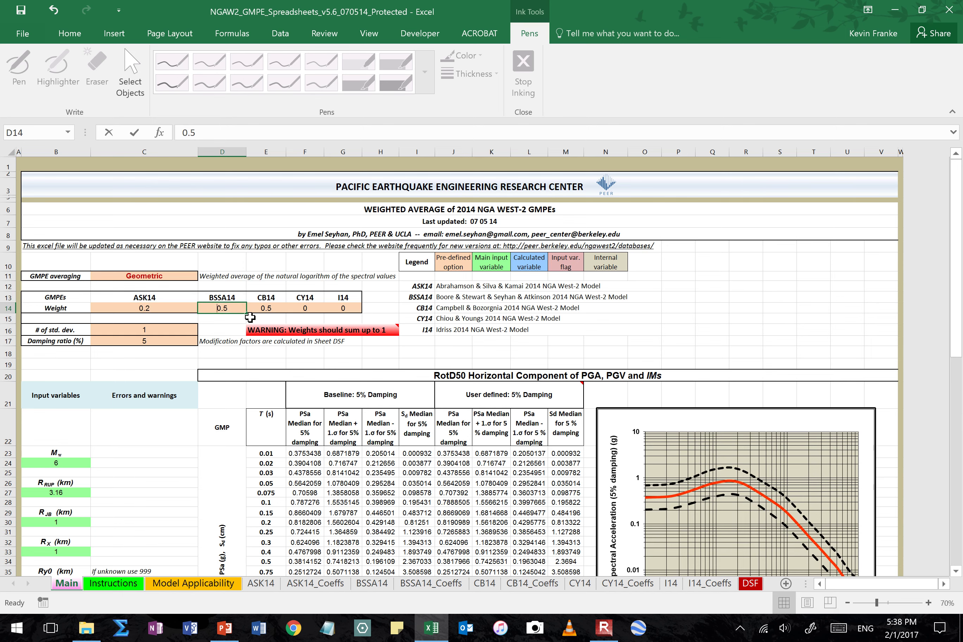
{"action": "type", "text": "0.2q"}
{"action": "key", "text": "BackSpace"}
{"action": "key", "text": "Tab"}
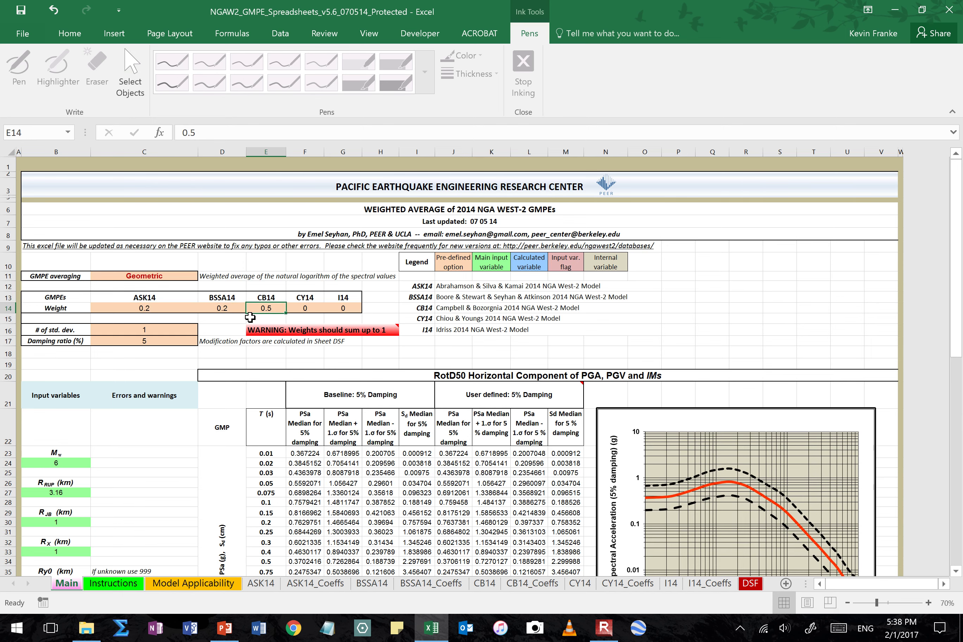
{"action": "type", "text": "0.2"}
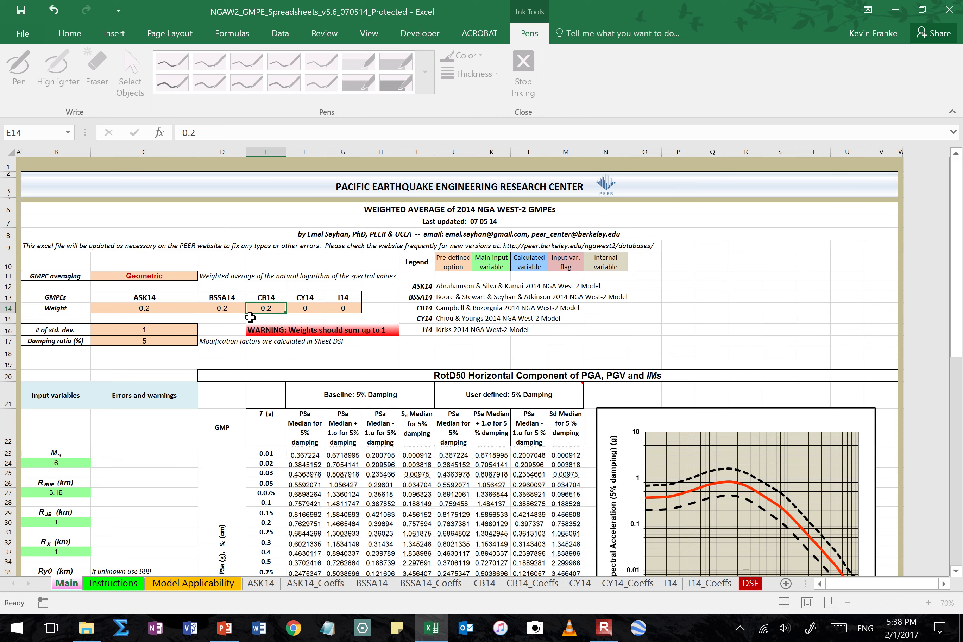
{"action": "key", "text": "Tab"}
{"action": "type", "text": "0.2"}
{"action": "key", "text": "Tab"}
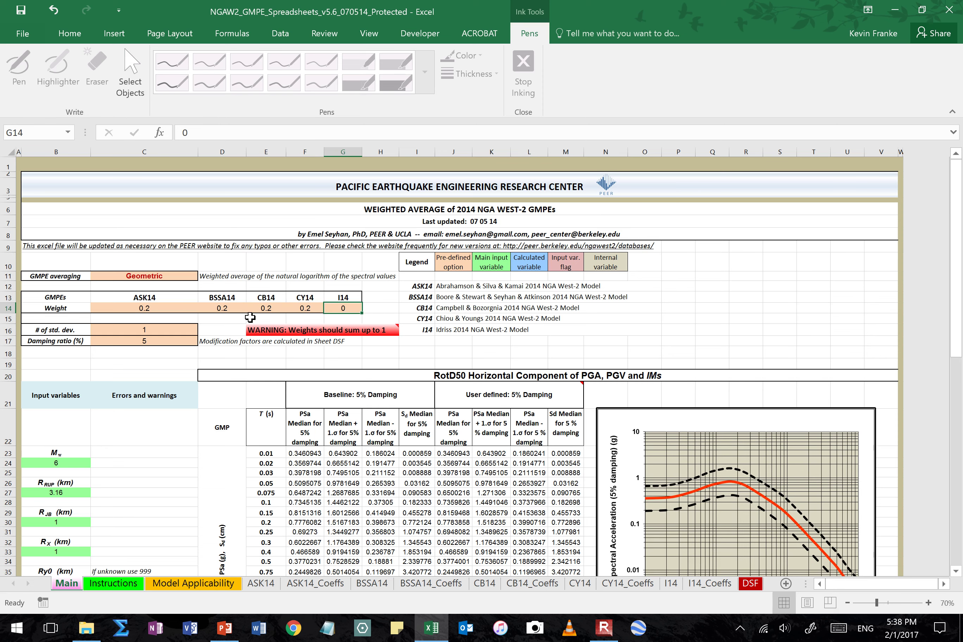
{"action": "type", "text": "0.2"}
{"action": "key", "text": "Tab"}
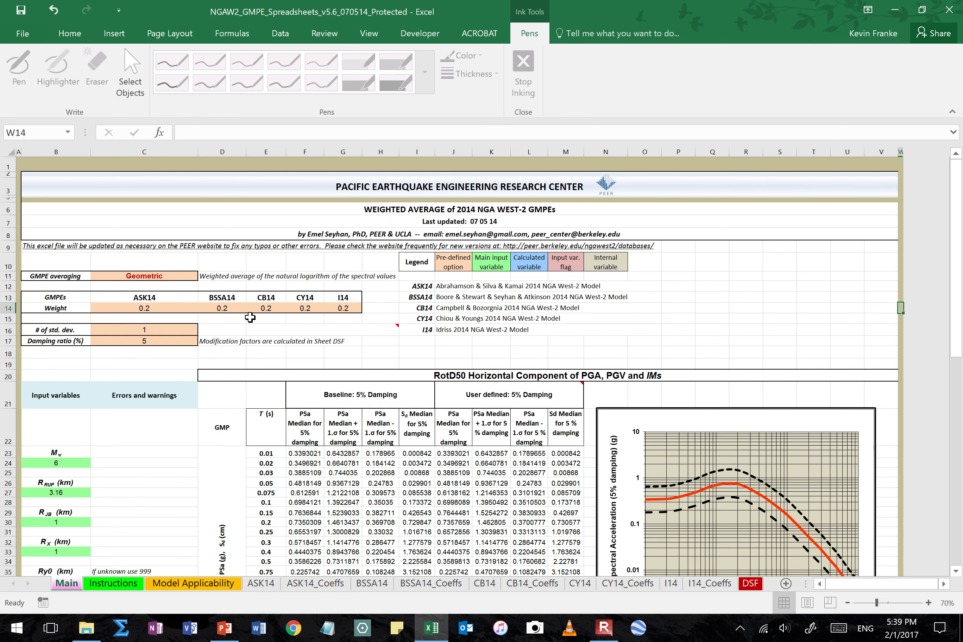
- Delete the I14 weight in G14 and enter .25 in C14, D14, E14 and F14
{"action": "left_click", "coordinate": [339, 308]}
{"action": "key", "text": "Delete"}
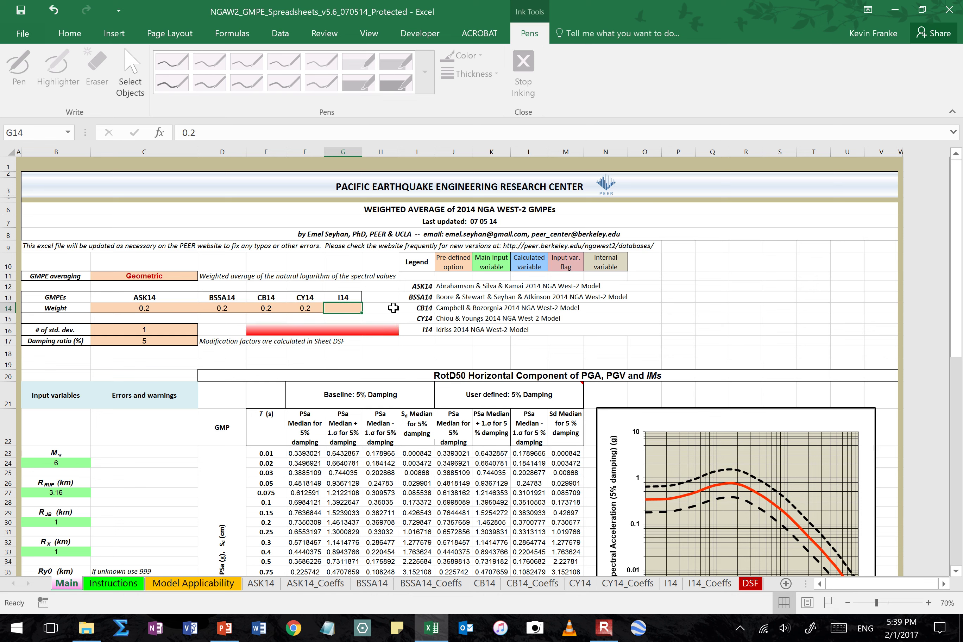
{"action": "left_click", "coordinate": [181, 311]}
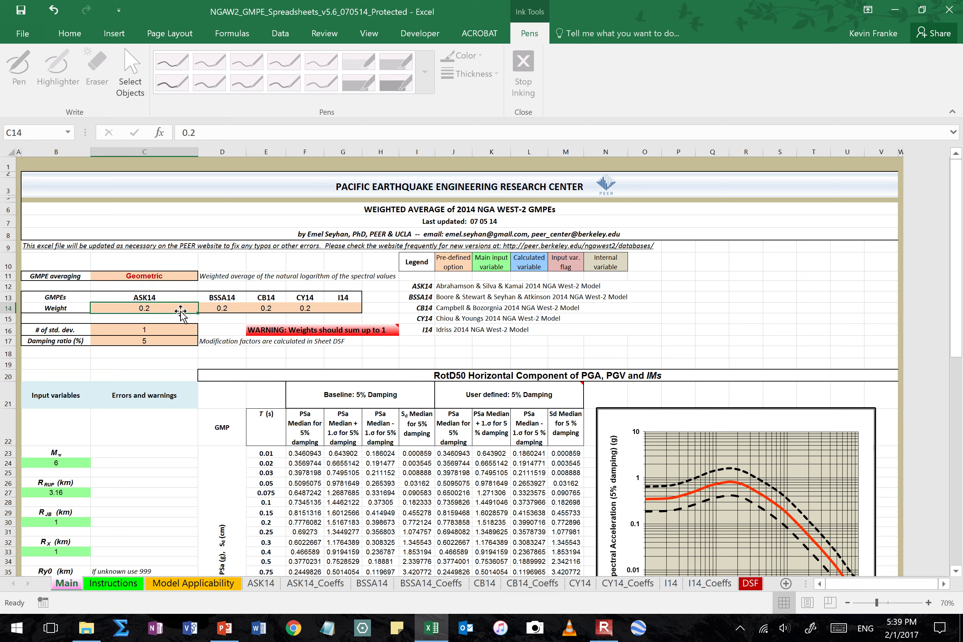
{"action": "type", "text": ".25"}
{"action": "key", "text": "Tab"}
{"action": "type", "text": ".25"}
{"action": "key", "text": "Tab"}
{"action": "key", "text": "Tab"}
{"action": "type", "text": ".25"}
{"action": "key", "text": "Tab"}
{"action": "type", "text": ".25"}
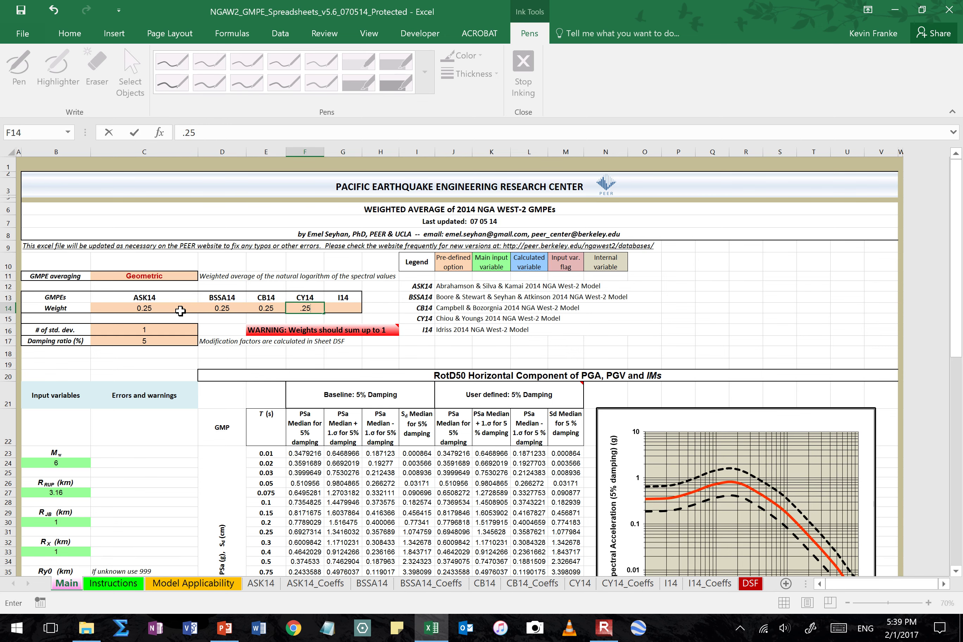
{"action": "key", "text": "shift+Tab"}
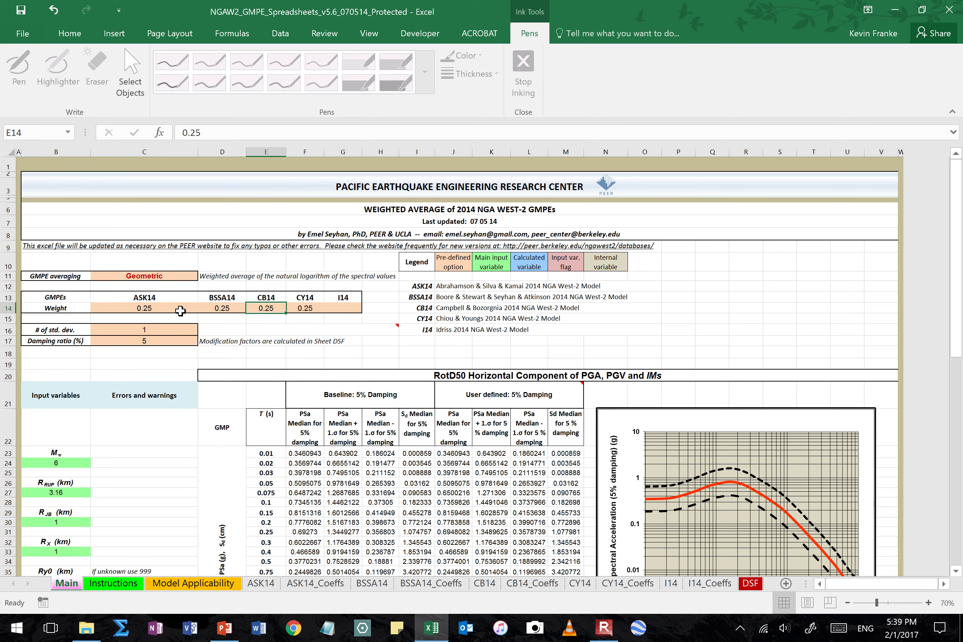
{"action": "left_click", "coordinate": [167, 330]}
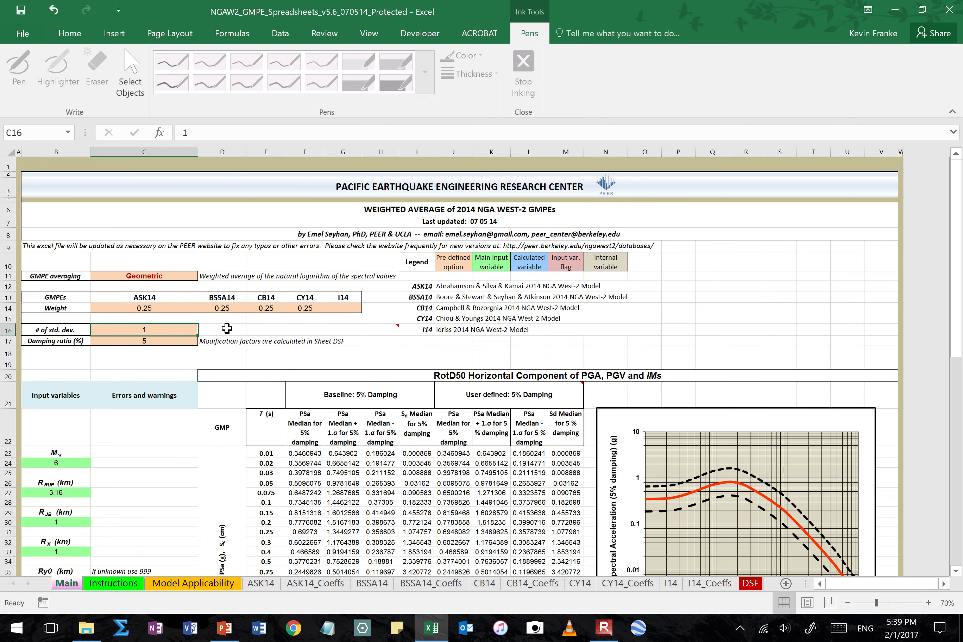
{"action": "scroll", "coordinate": [227, 328], "scroll_direction": "down", "scroll_amount": 3}
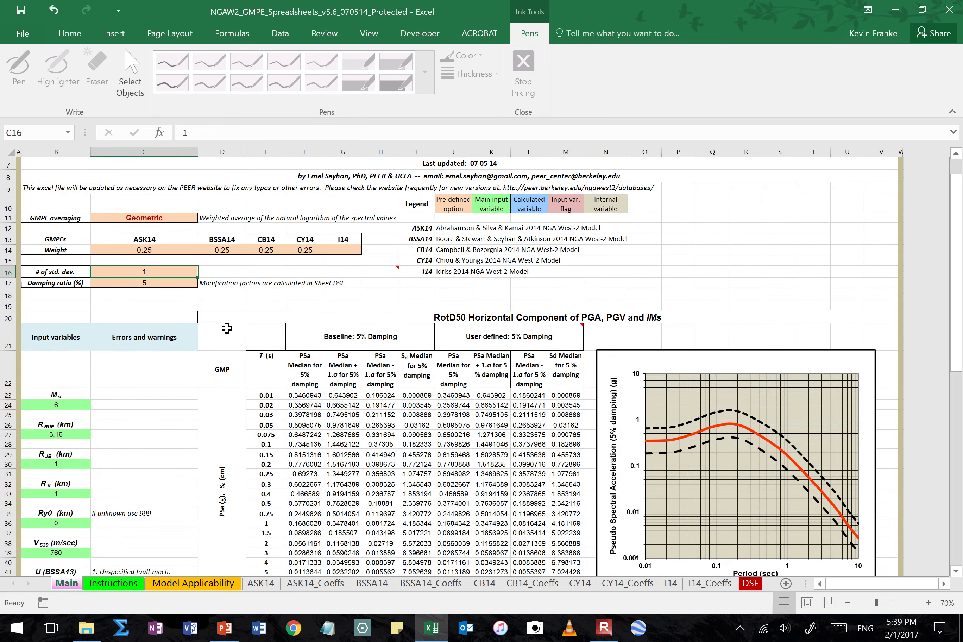
{"action": "scroll", "coordinate": [227, 328], "scroll_direction": "down", "scroll_amount": 1}
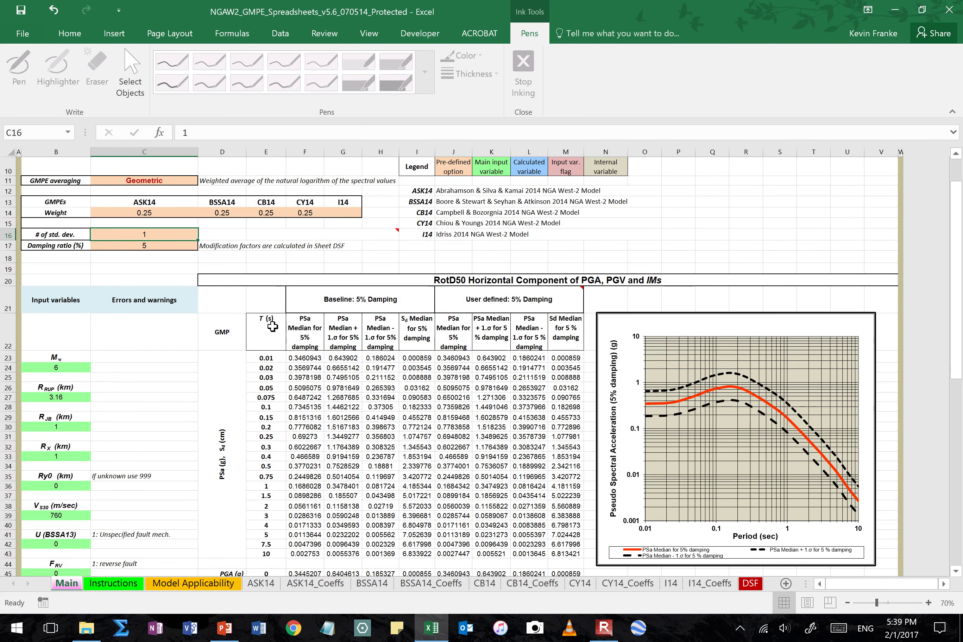
{"action": "left_click_drag", "start_coordinate": [297, 328], "coordinate": [390, 345]}
{"action": "left_click", "coordinate": [306, 337]}
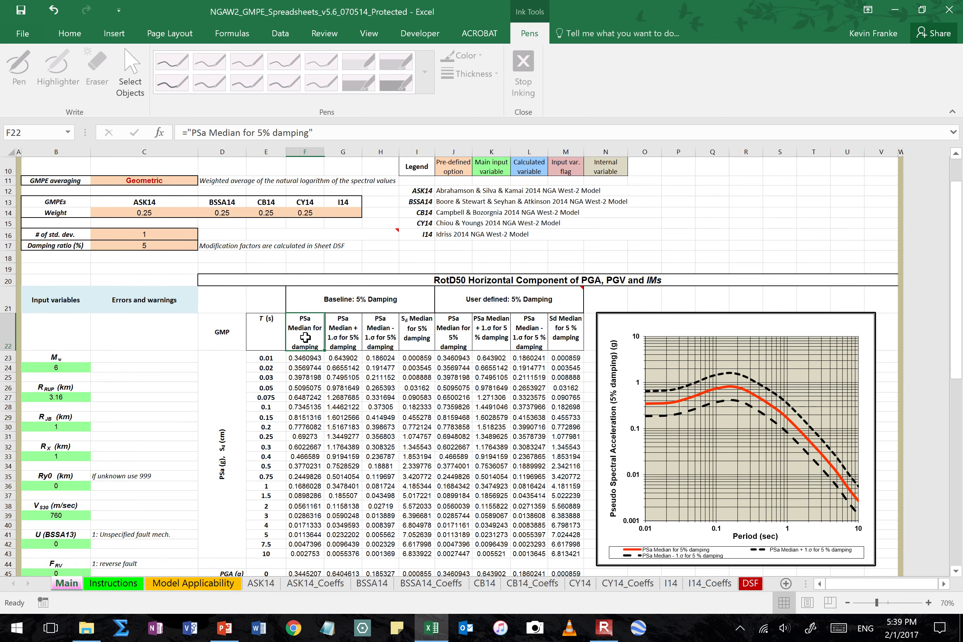
{"action": "left_click", "coordinate": [343, 337]}
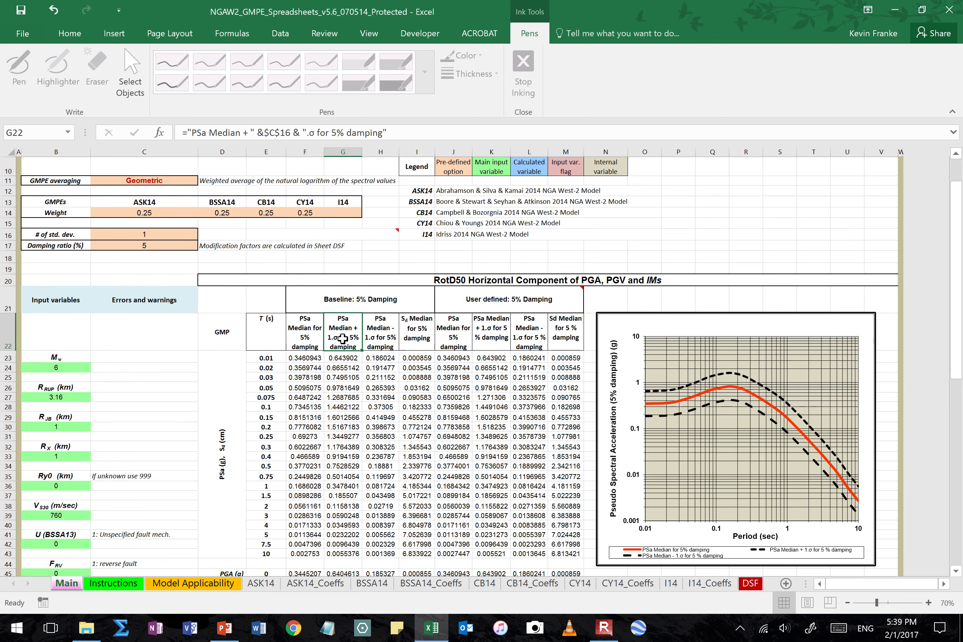
{"action": "left_click", "coordinate": [377, 340]}
{"action": "left_click", "coordinate": [359, 340]}
{"action": "left_click", "coordinate": [158, 234]}
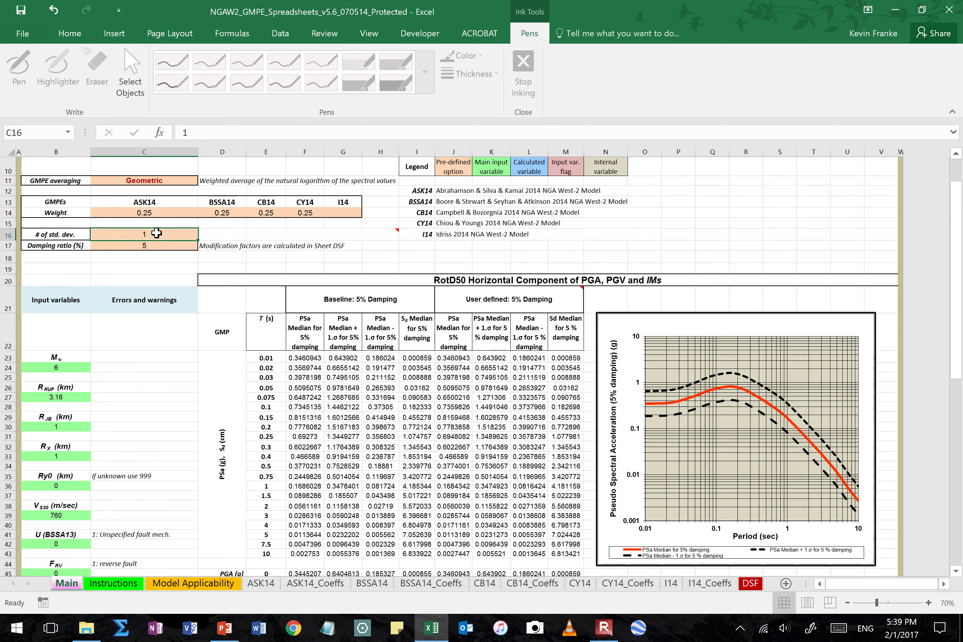
{"action": "type", "text": "2"}
{"action": "key", "text": "Return"}
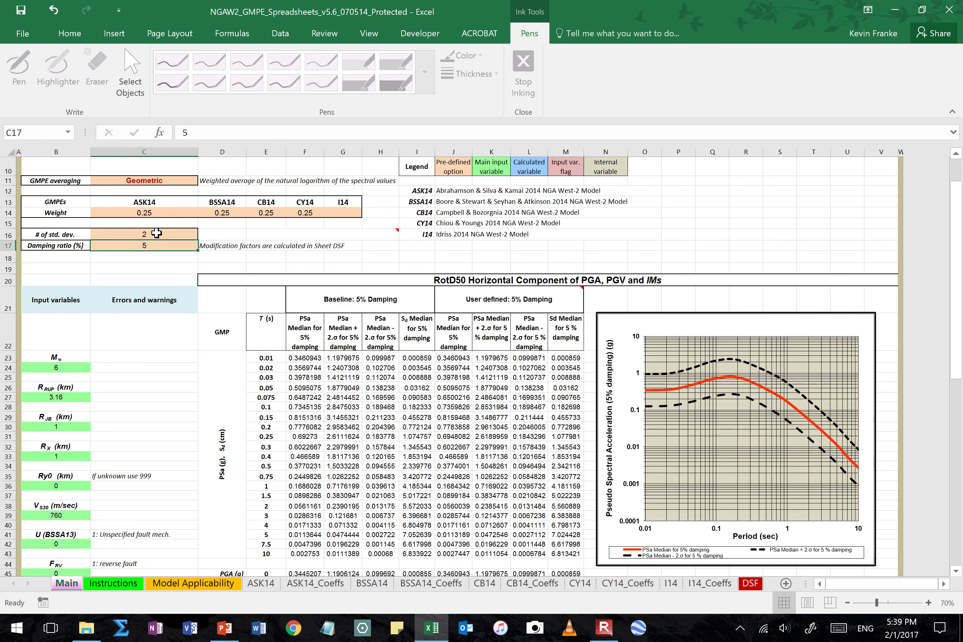
{"action": "left_click_drag", "start_coordinate": [344, 331], "coordinate": [369, 331]}
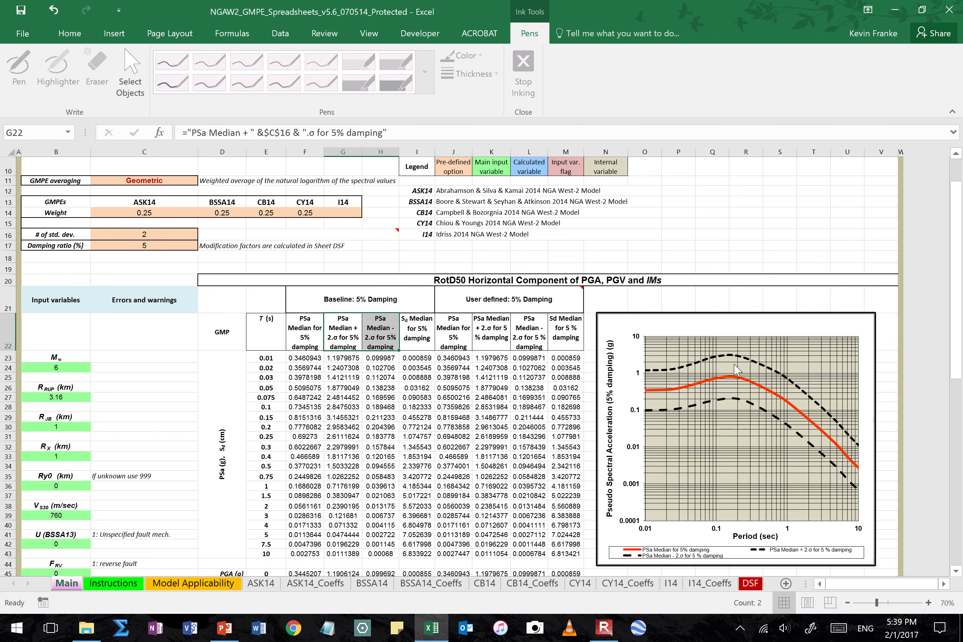
{"action": "left_click", "coordinate": [140, 233]}
{"action": "mouse_move", "coordinate": [279, 229]}
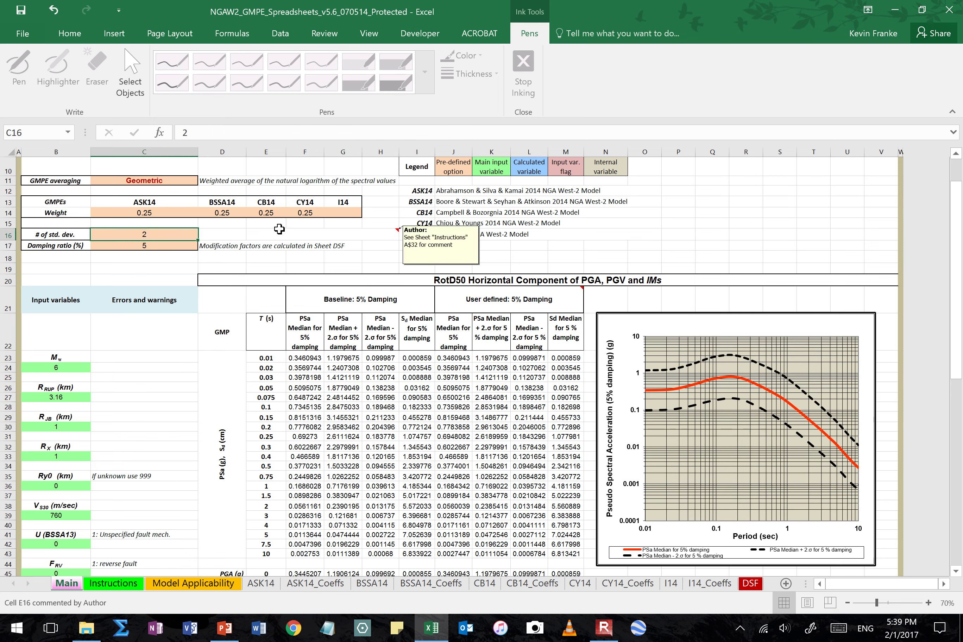
{"action": "type", "text": "3"}
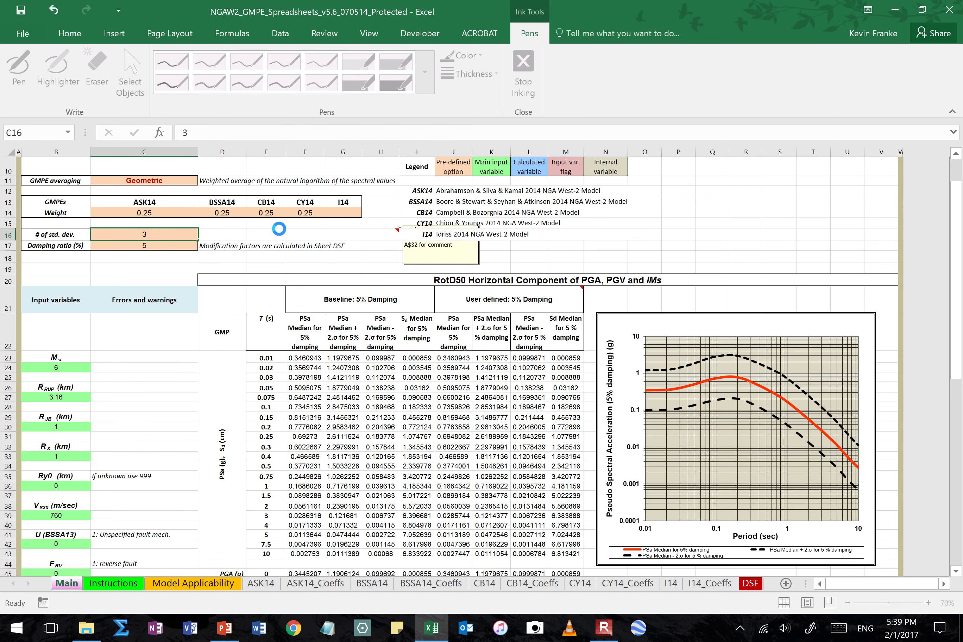
{"action": "key", "text": "Return"}
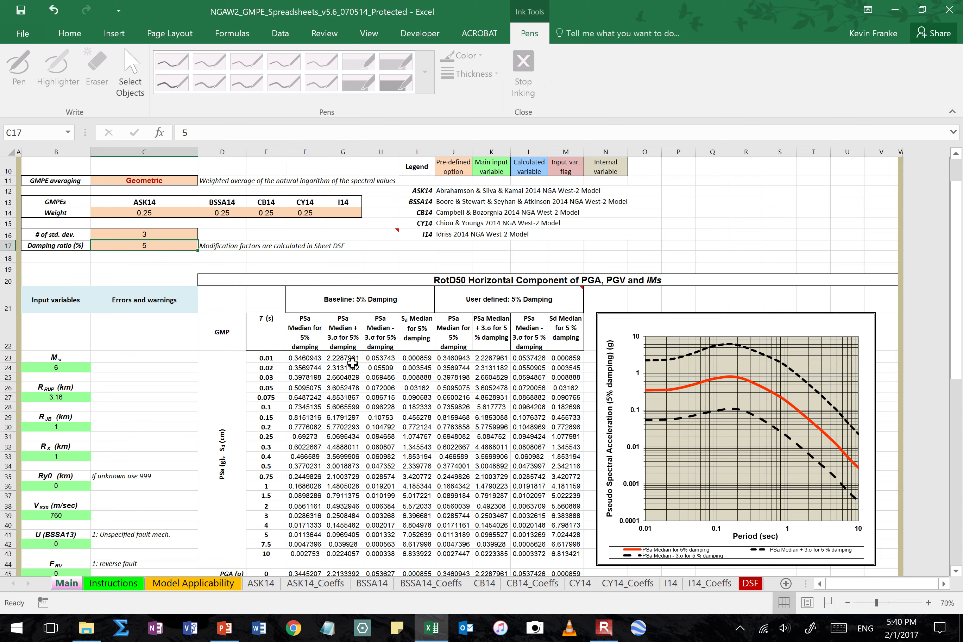
{"action": "left_click_drag", "start_coordinate": [337, 345], "coordinate": [381, 339]}
{"action": "left_click", "coordinate": [113, 233]}
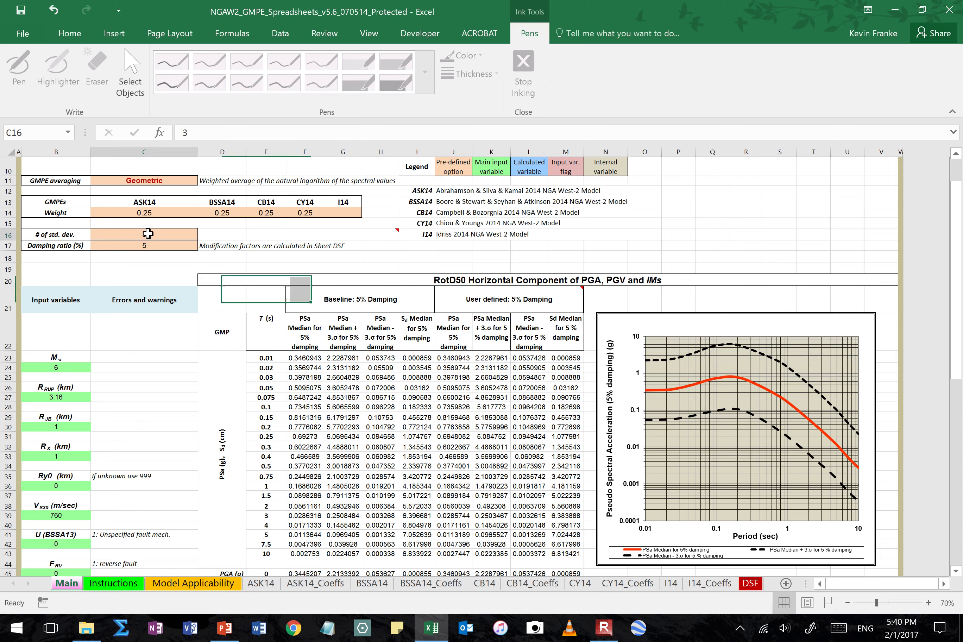
{"action": "type", "text": "1"}
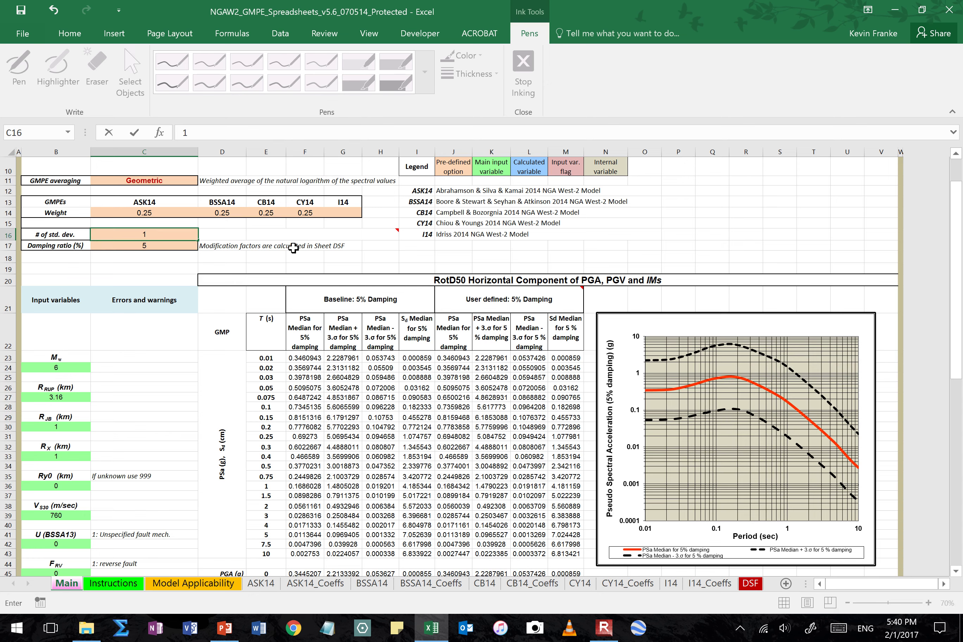
{"action": "key", "text": "Return"}
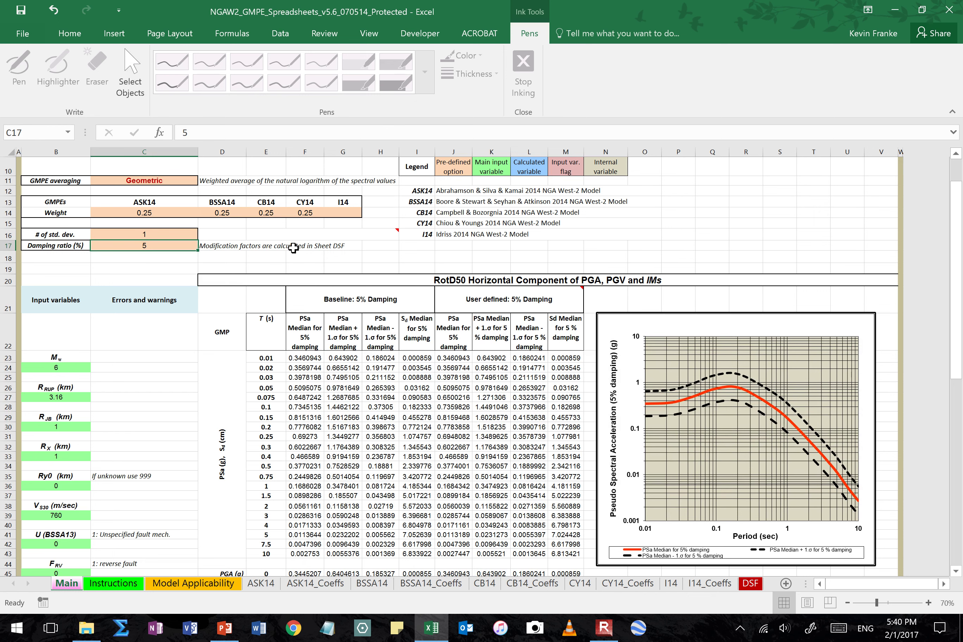
{"action": "left_click", "coordinate": [151, 269]}
{"action": "left_click", "coordinate": [156, 246]}
{"action": "type", "text": "10"}
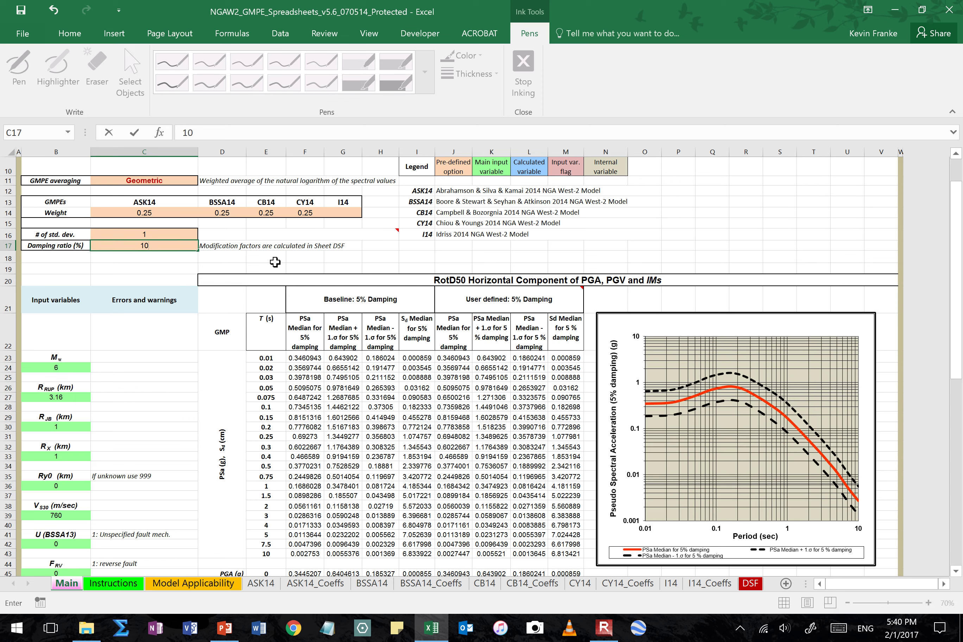
{"action": "key", "text": "Return"}
{"action": "left_click", "coordinate": [334, 306]}
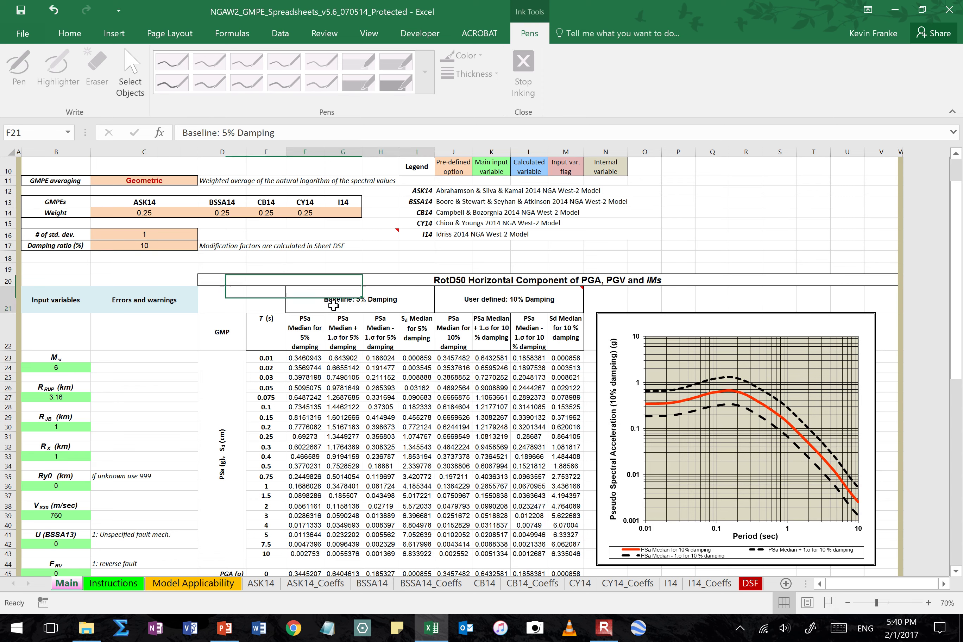
{"action": "left_click_drag", "start_coordinate": [333, 305], "coordinate": [328, 328]}
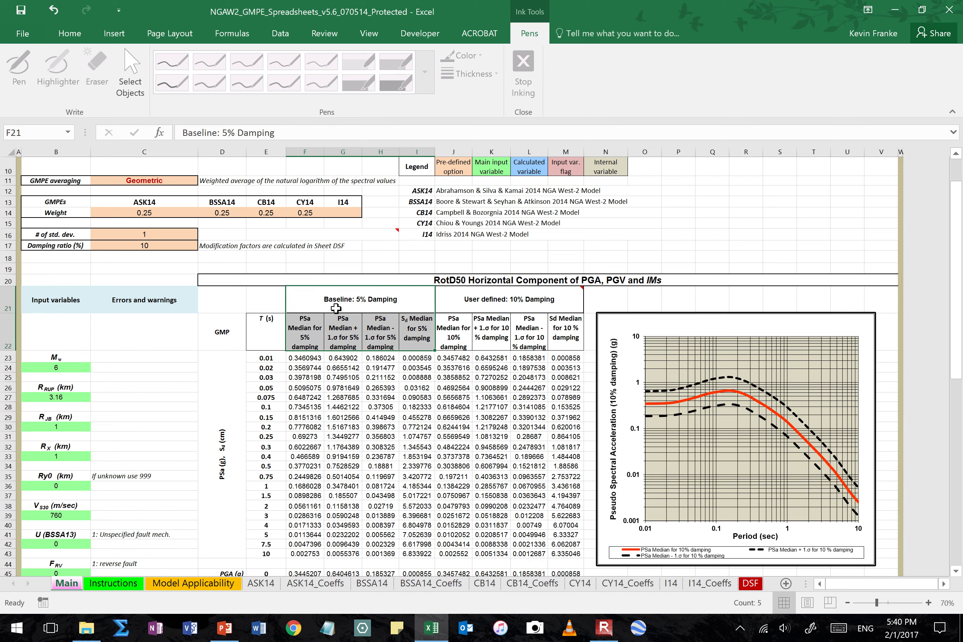
{"action": "left_click", "coordinate": [477, 295]}
{"action": "left_click_drag", "start_coordinate": [476, 295], "coordinate": [477, 314]}
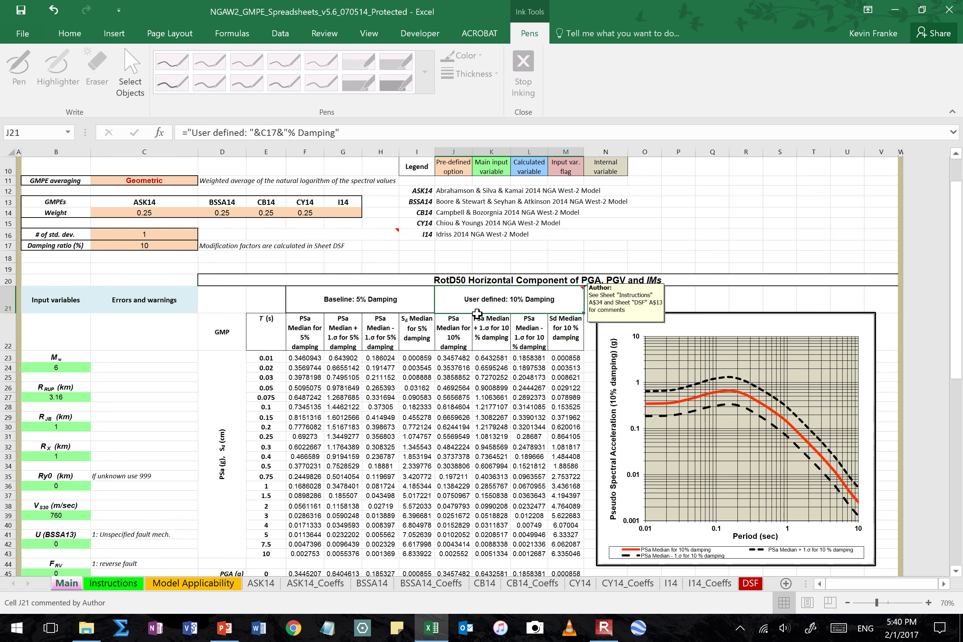
{"action": "left_click", "coordinate": [132, 245]}
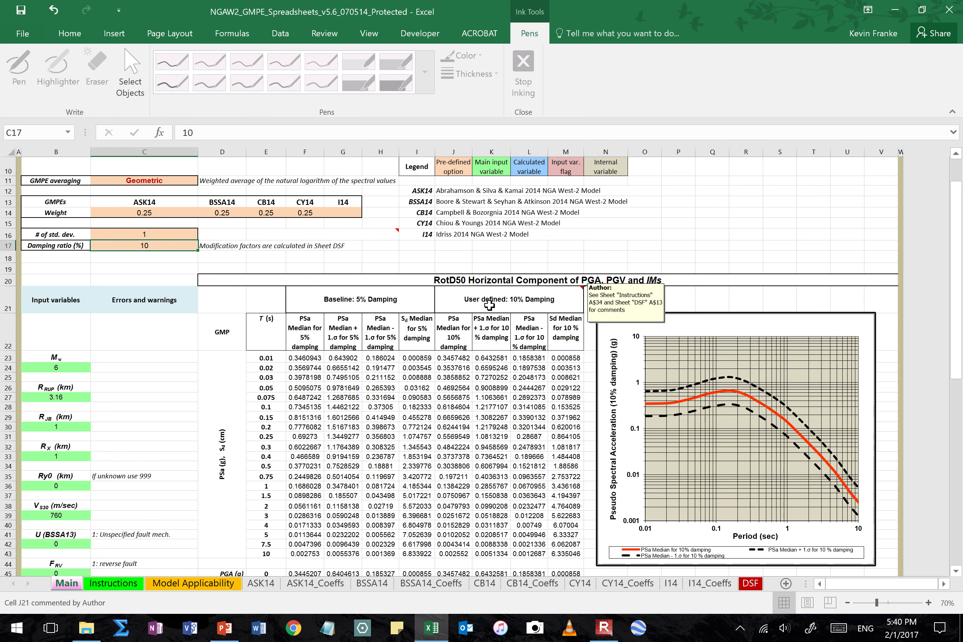
{"action": "left_click_drag", "start_coordinate": [492, 310], "coordinate": [489, 325]}
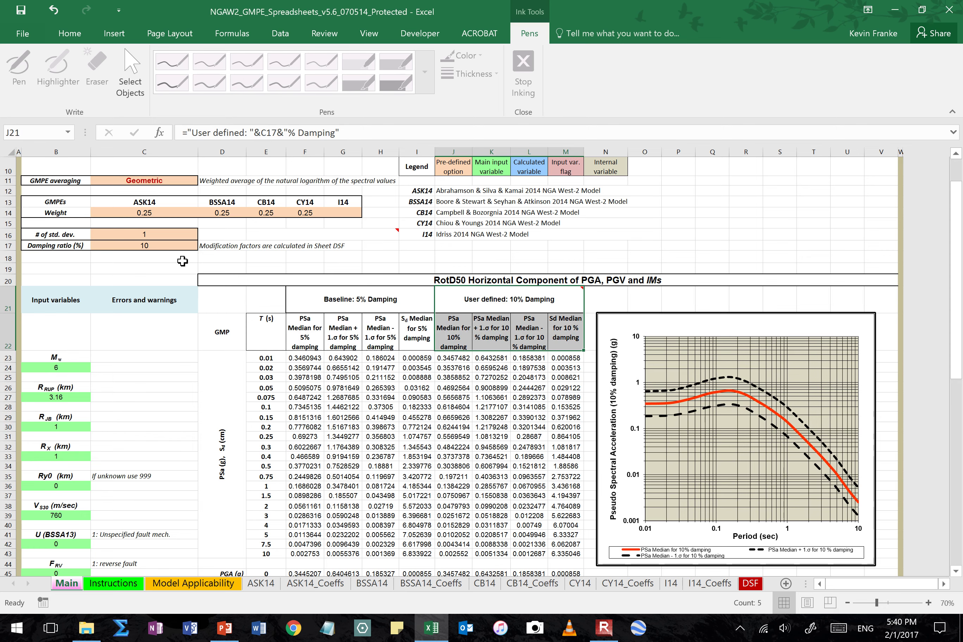
{"action": "left_click", "coordinate": [176, 248]}
{"action": "type", "text": "5"}
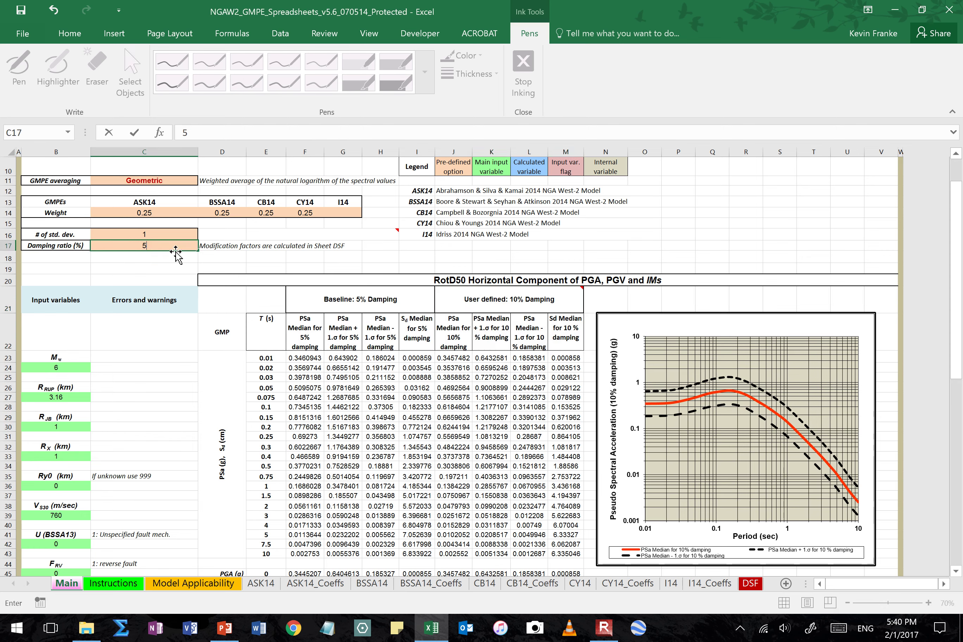
{"action": "key", "text": "Return"}
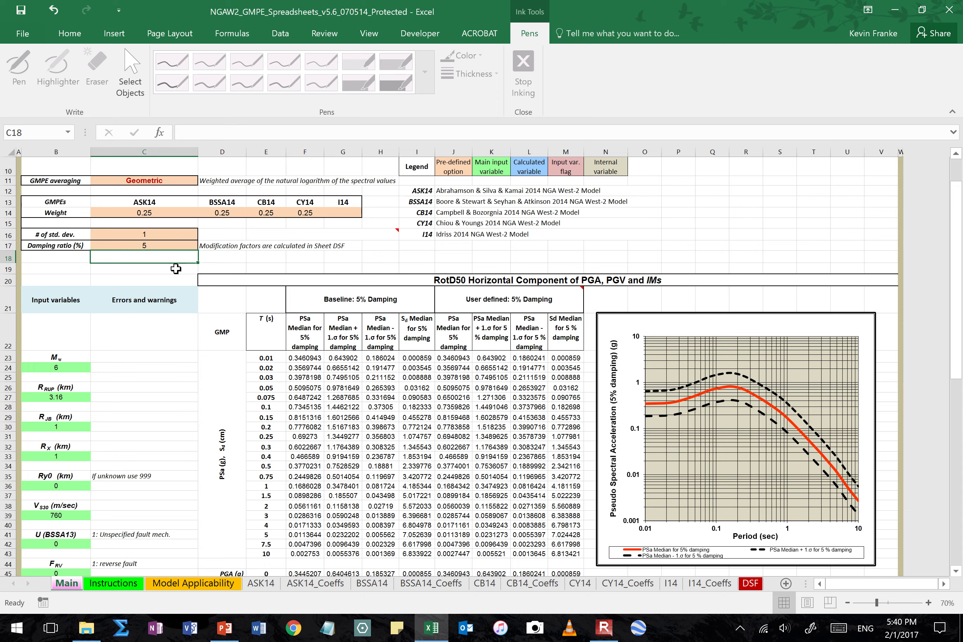
{"action": "scroll", "coordinate": [172, 305], "scroll_direction": "down", "scroll_amount": 3}
{"action": "scroll", "coordinate": [173, 305], "scroll_direction": "up", "scroll_amount": 4}
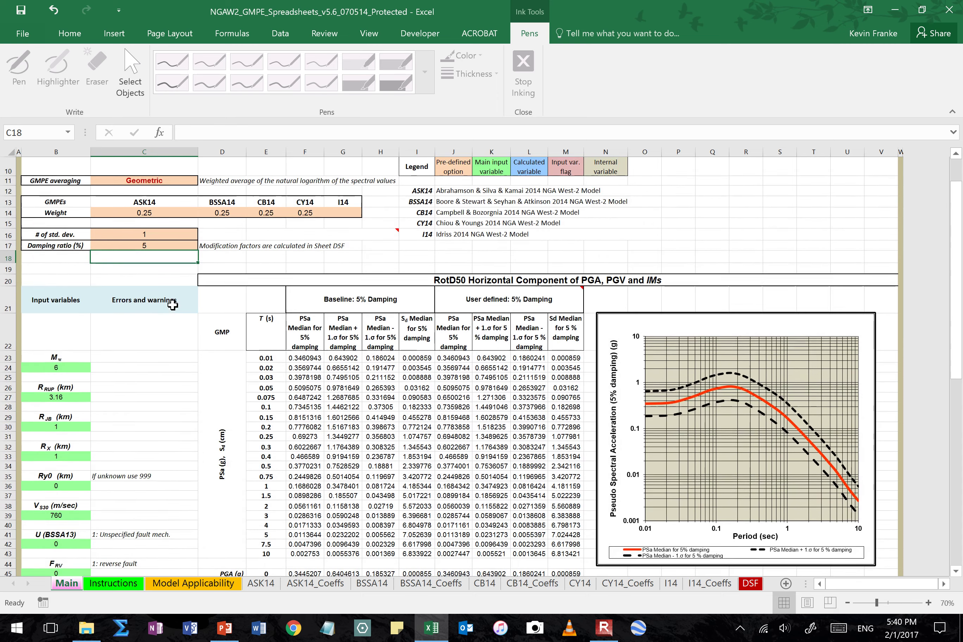
{"action": "left_click_drag", "start_coordinate": [457, 206], "coordinate": [607, 209]}
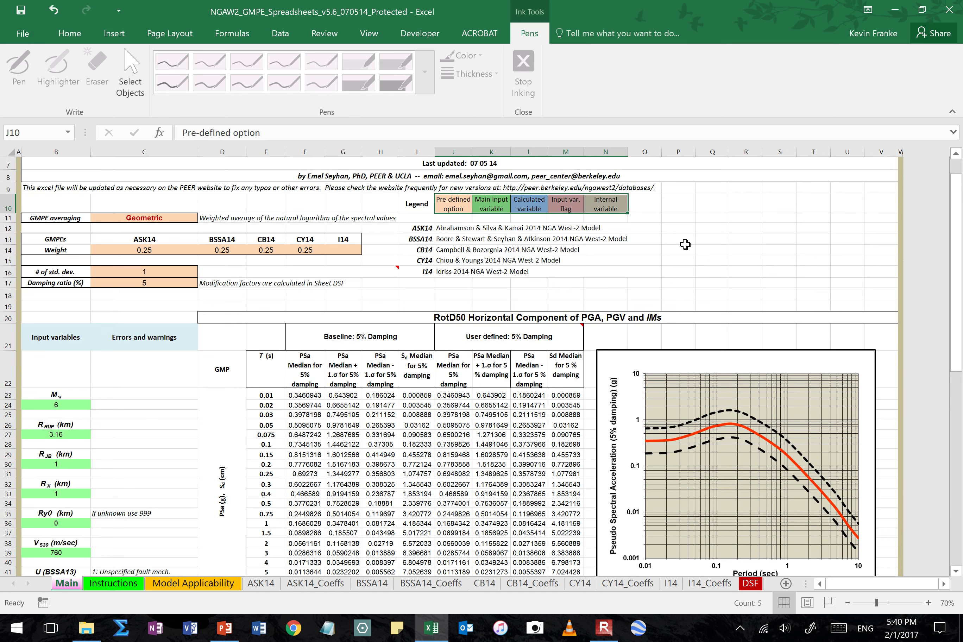
{"action": "left_click", "coordinate": [684, 242]}
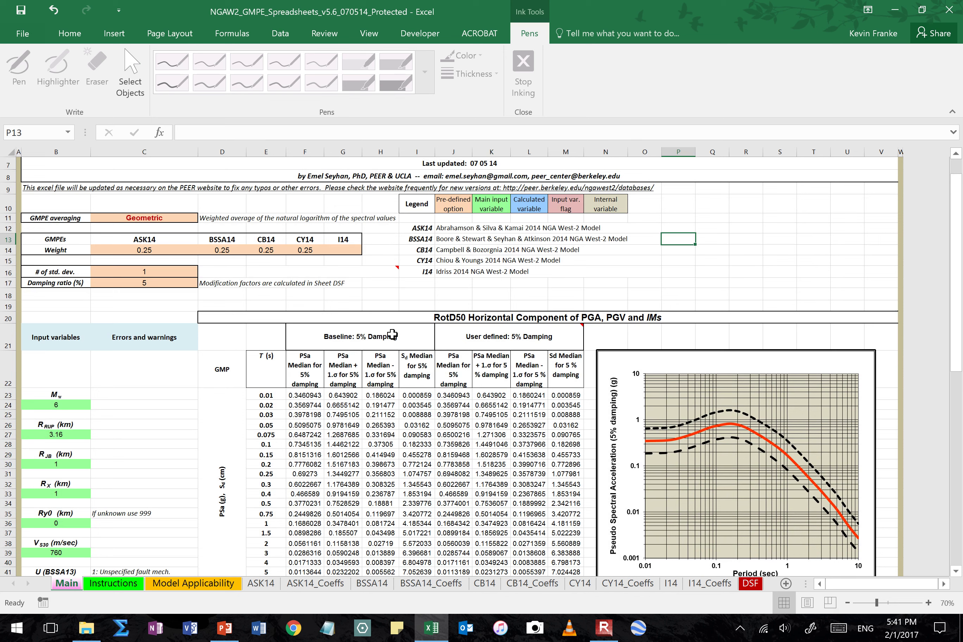
{"action": "left_click", "coordinate": [493, 212]}
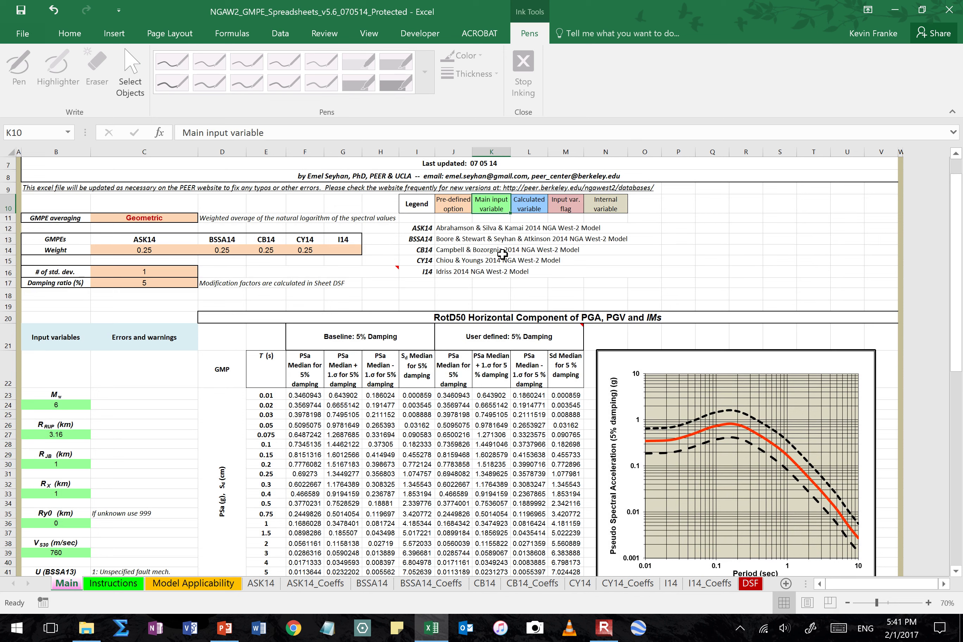
{"action": "left_click_drag", "start_coordinate": [41, 404], "coordinate": [44, 486]}
{"action": "left_click", "coordinate": [135, 408]}
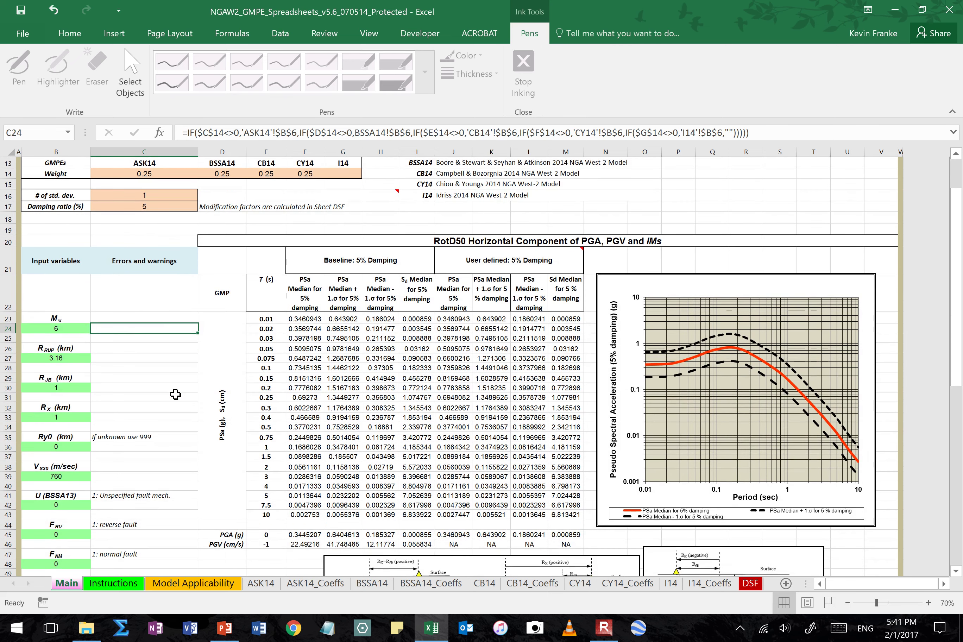
{"action": "scroll", "coordinate": [176, 395], "scroll_direction": "down", "scroll_amount": 1}
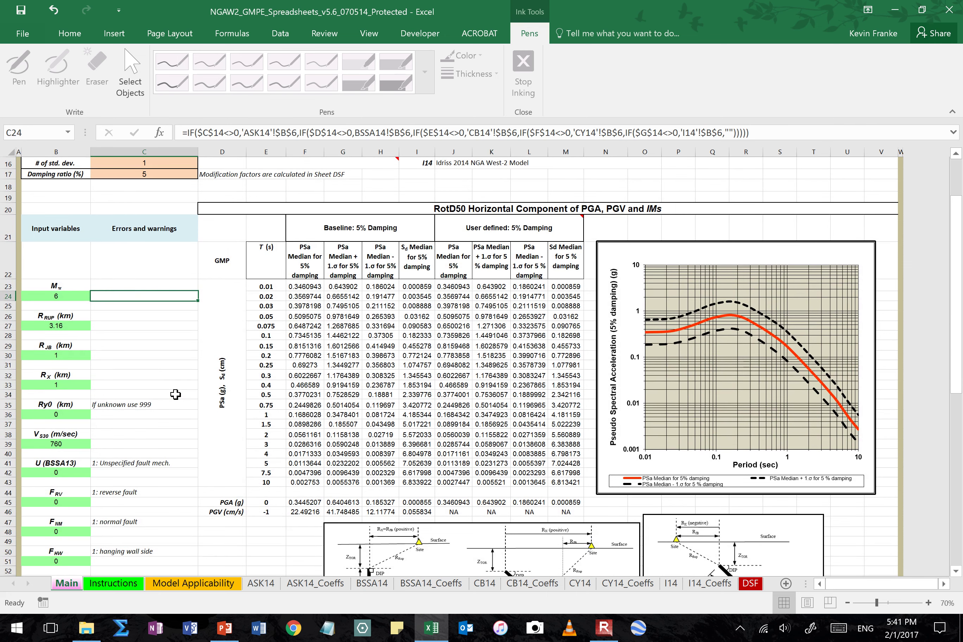
{"action": "left_click", "coordinate": [61, 293]}
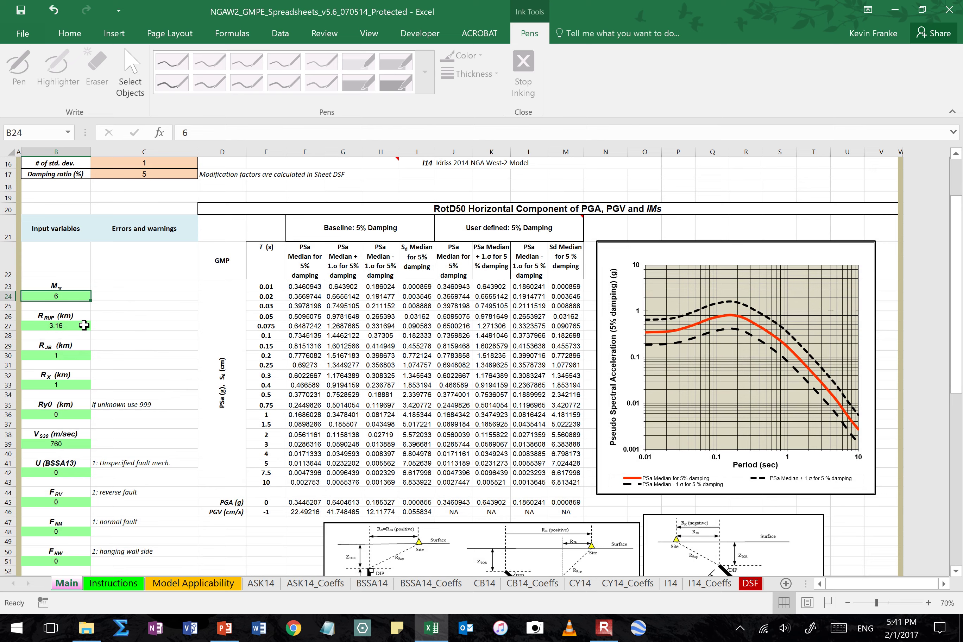
{"action": "left_click", "coordinate": [84, 326]}
{"action": "scroll", "coordinate": [84, 325], "scroll_direction": "down", "scroll_amount": 1}
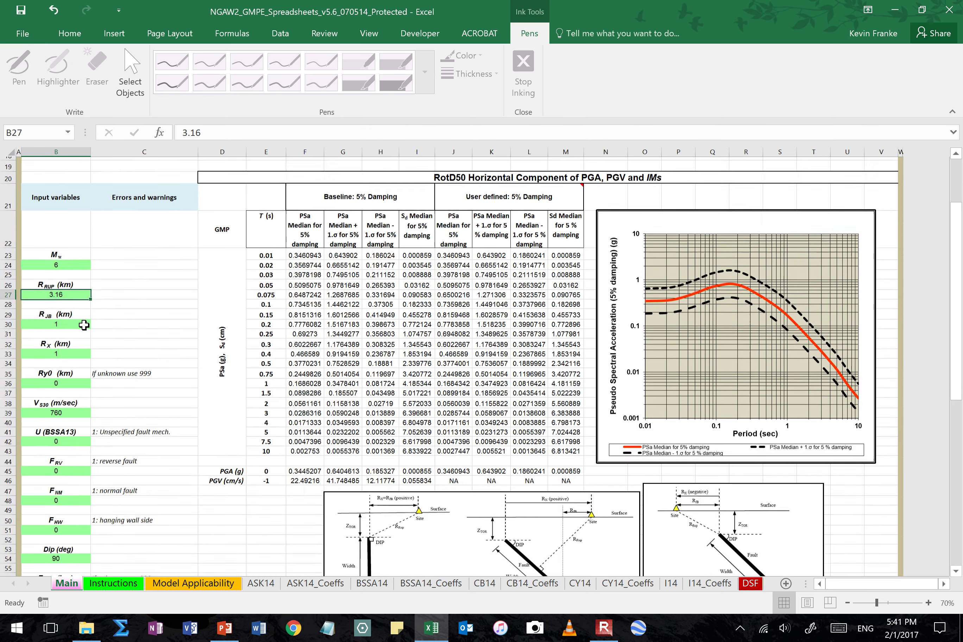
{"action": "left_click", "coordinate": [83, 321]}
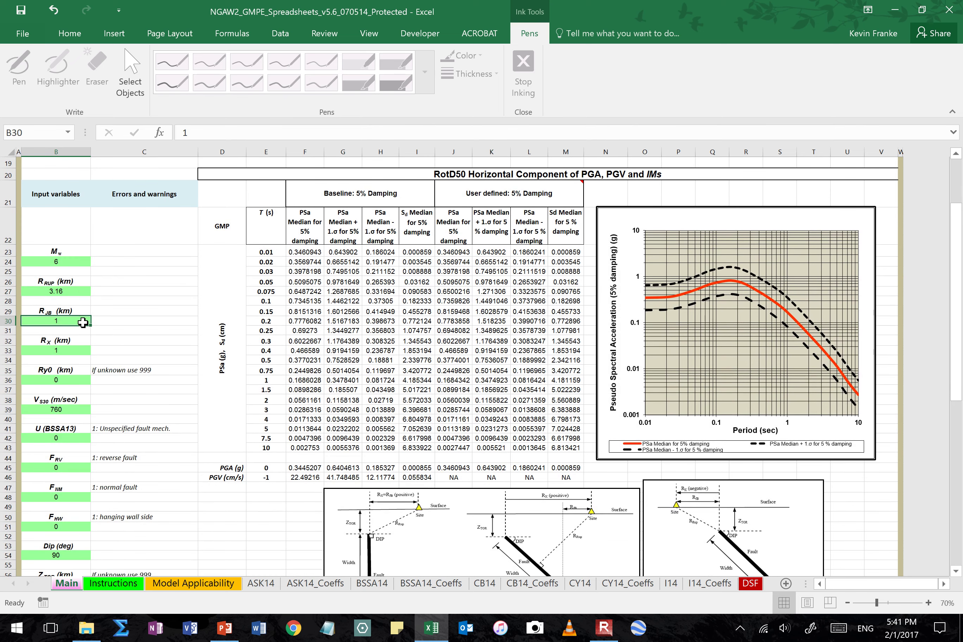
{"action": "scroll", "coordinate": [103, 330], "scroll_direction": "down", "scroll_amount": 1}
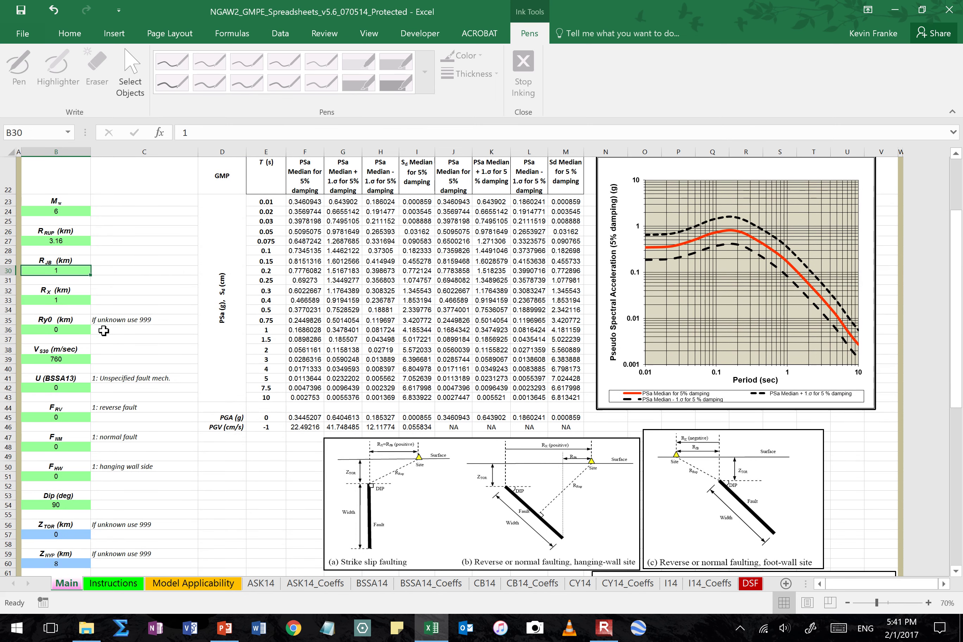
{"action": "left_click", "coordinate": [83, 301]}
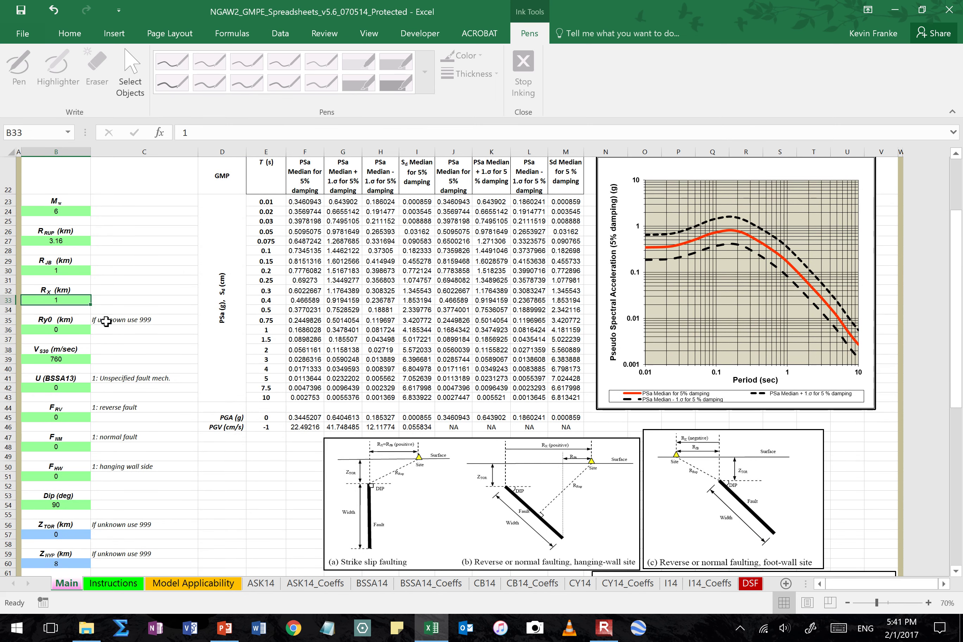
{"action": "left_click", "coordinate": [75, 330]}
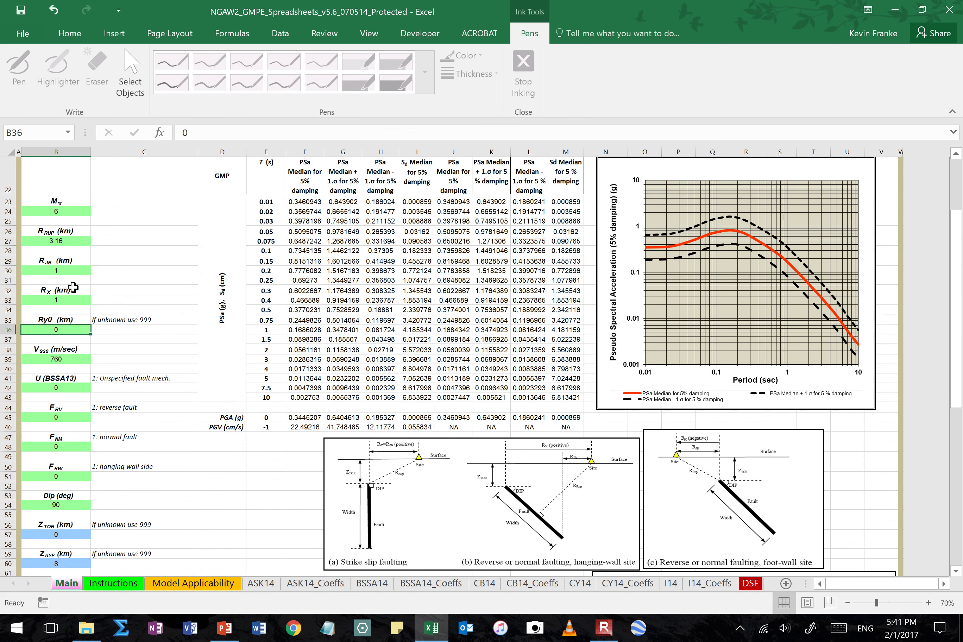
{"action": "left_click_drag", "start_coordinate": [78, 240], "coordinate": [68, 331]}
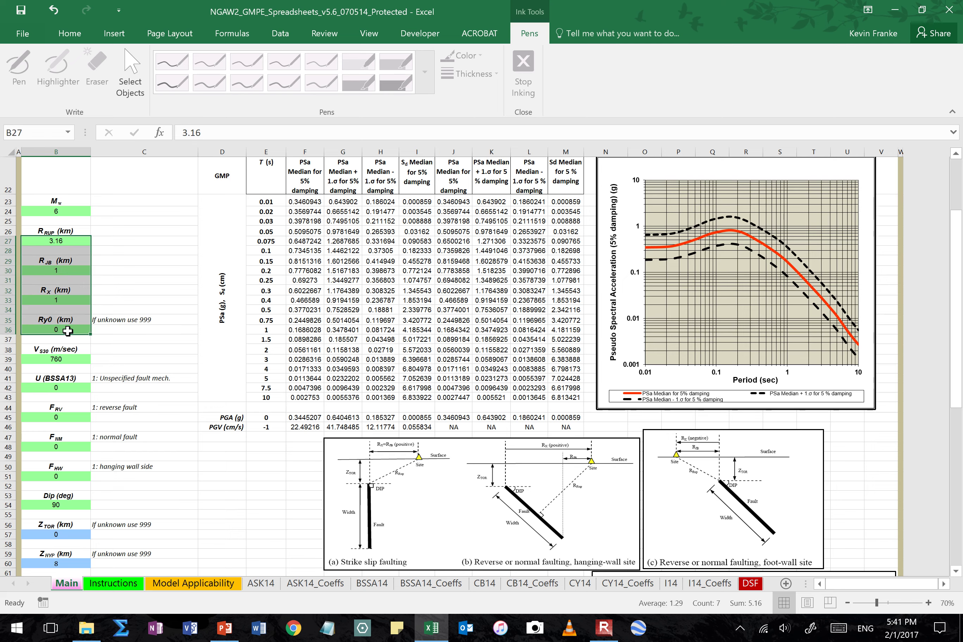
{"action": "left_click", "coordinate": [129, 302]}
{"action": "scroll", "coordinate": [274, 339], "scroll_direction": "down", "scroll_amount": 3}
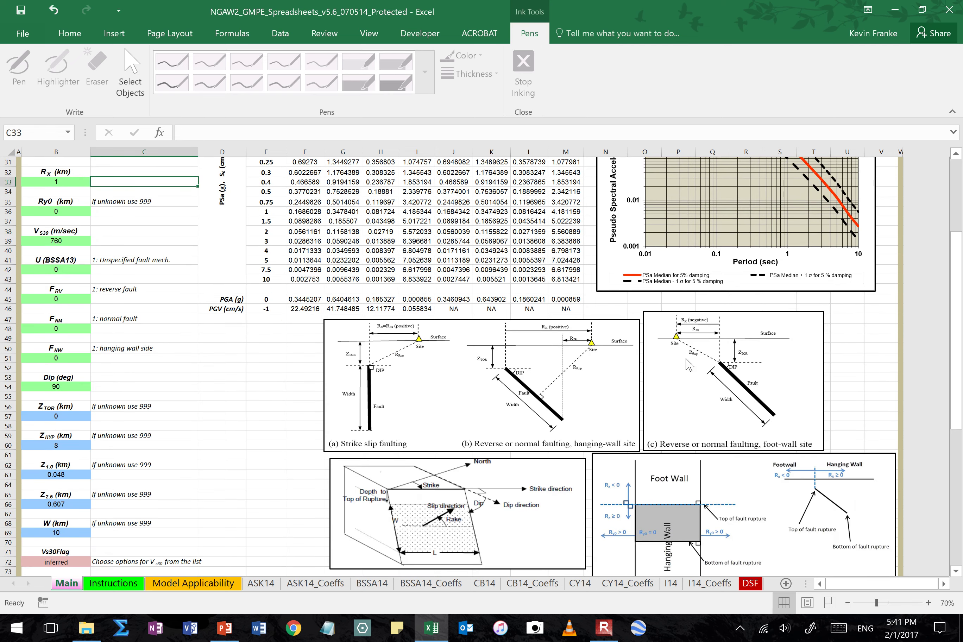
{"action": "scroll", "coordinate": [891, 344], "scroll_direction": "down", "scroll_amount": 3}
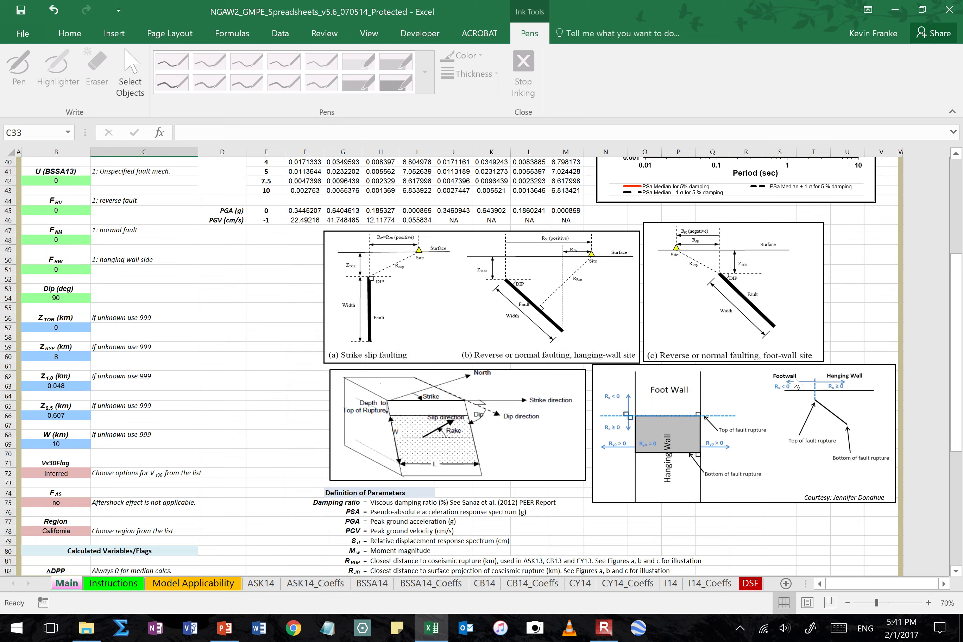
{"action": "scroll", "coordinate": [730, 468], "scroll_direction": "down", "scroll_amount": 2}
{"action": "scroll", "coordinate": [730, 464], "scroll_direction": "up", "scroll_amount": 3}
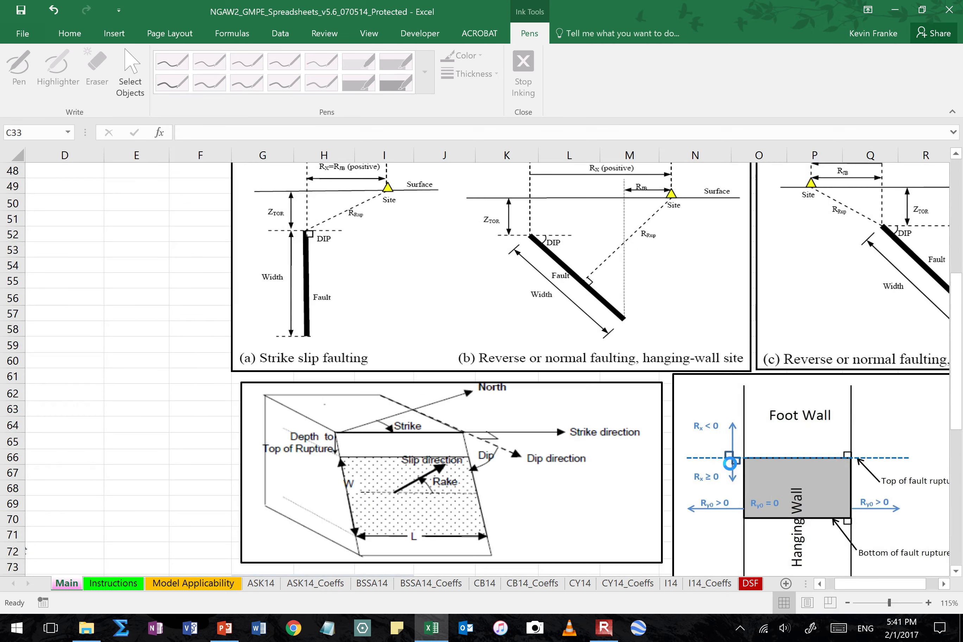
{"action": "scroll", "coordinate": [730, 463], "scroll_direction": "up", "scroll_amount": 1}
{"action": "left_click_drag", "start_coordinate": [893, 585], "coordinate": [916, 585]}
{"action": "scroll", "coordinate": [640, 369], "scroll_direction": "down", "scroll_amount": 2}
{"action": "scroll", "coordinate": [641, 369], "scroll_direction": "down", "scroll_amount": 1}
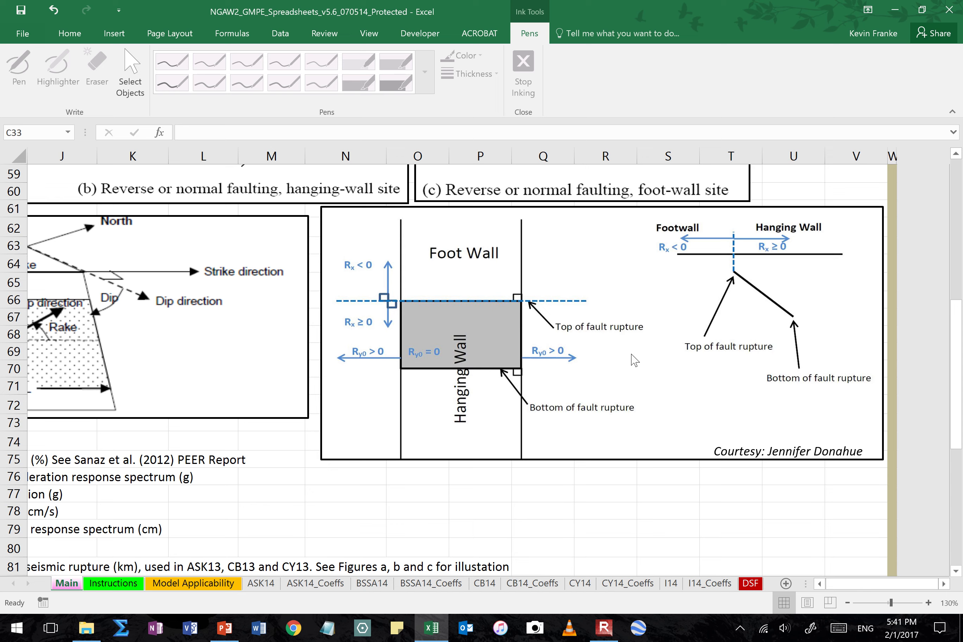
{"action": "scroll", "coordinate": [632, 359], "scroll_direction": "up", "scroll_amount": 6}
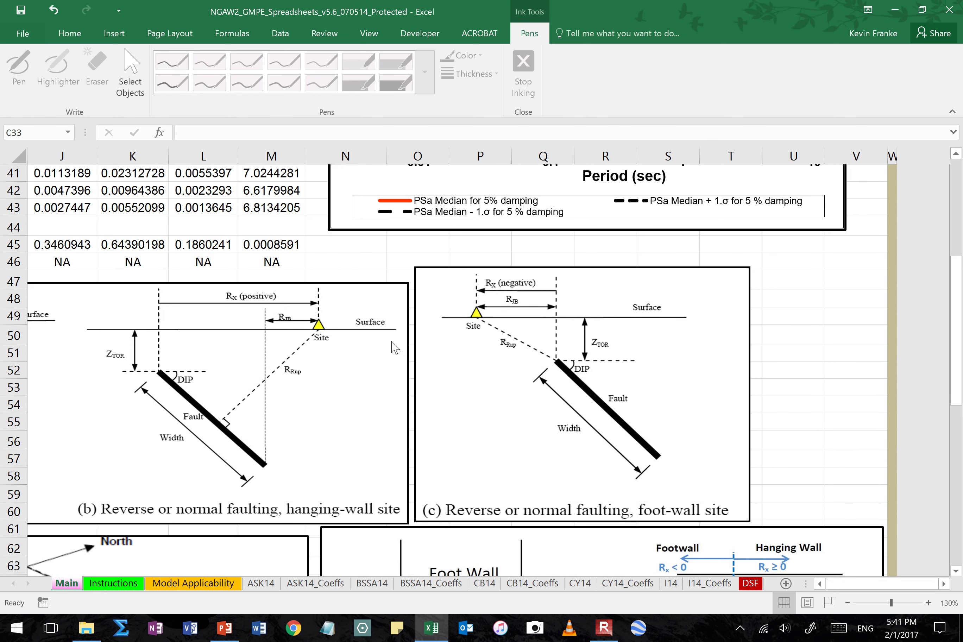
{"action": "scroll", "coordinate": [394, 347], "scroll_direction": "down", "scroll_amount": 5, "text": "ctrl"}
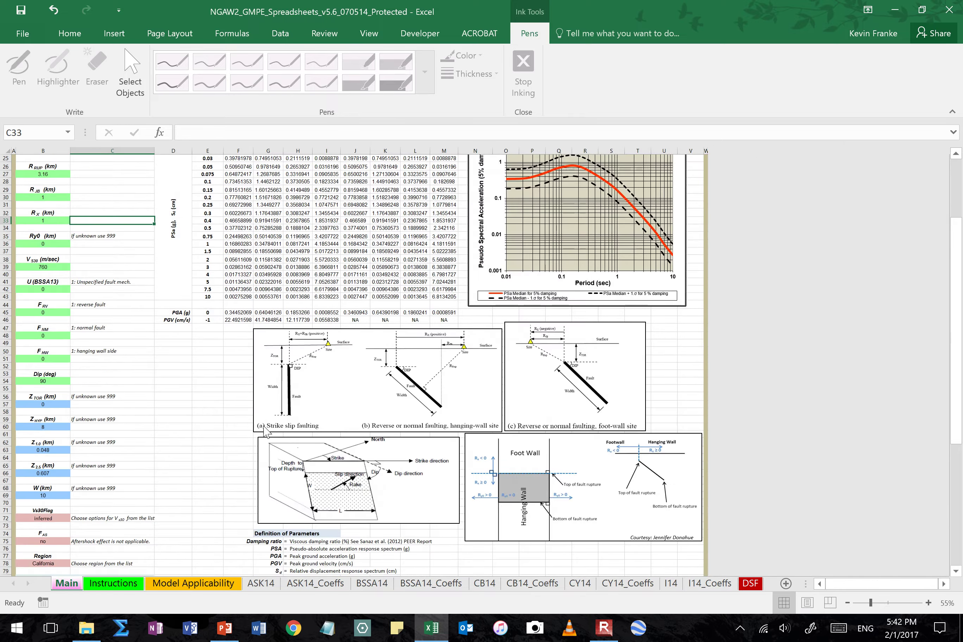
{"action": "scroll", "coordinate": [265, 430], "scroll_direction": "down", "scroll_amount": 11}
{"action": "scroll", "coordinate": [320, 415], "scroll_direction": "up", "scroll_amount": 3, "text": "ctrl"}
{"action": "scroll", "coordinate": [320, 415], "scroll_direction": "down", "scroll_amount": 5}
{"action": "scroll", "coordinate": [315, 352], "scroll_direction": "up", "scroll_amount": 1}
{"action": "left_click", "coordinate": [238, 278]}
{"action": "left_click_drag", "start_coordinate": [237, 278], "coordinate": [706, 279]}
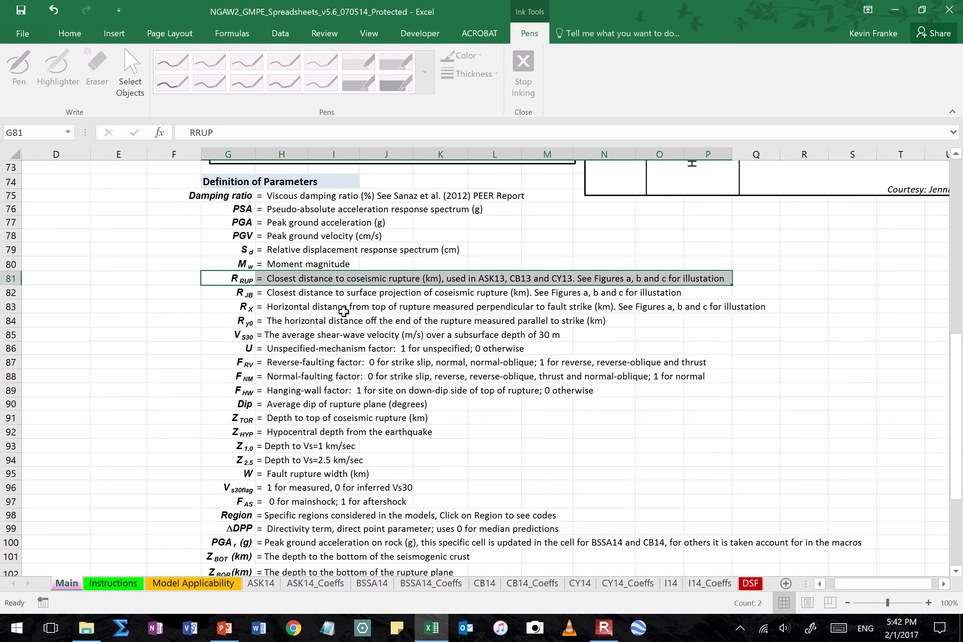
{"action": "left_click_drag", "start_coordinate": [245, 306], "coordinate": [748, 302]}
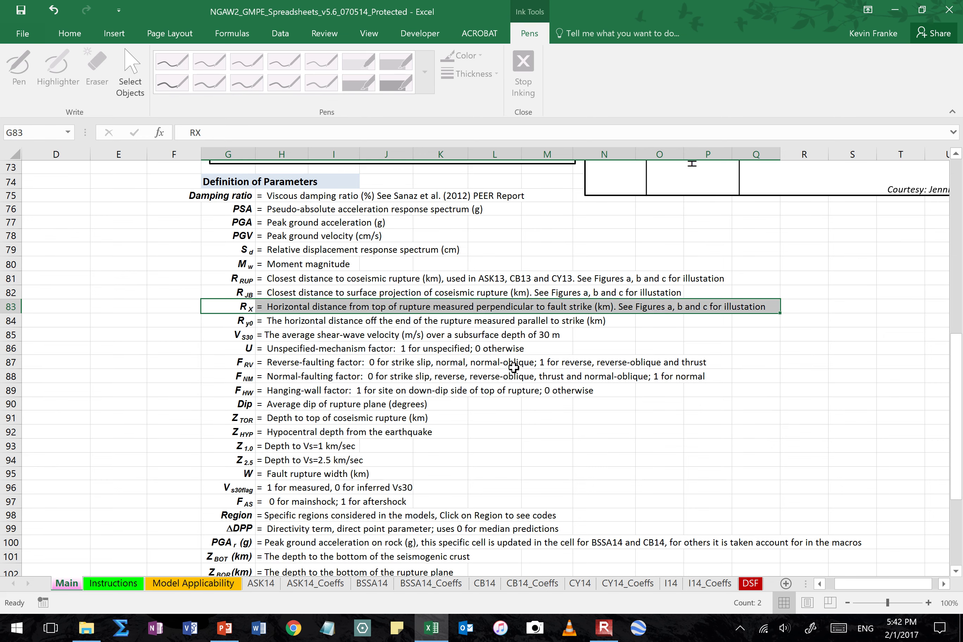
{"action": "scroll", "coordinate": [306, 362], "scroll_direction": "up", "scroll_amount": 6}
{"action": "scroll", "coordinate": [306, 362], "scroll_direction": "up", "scroll_amount": 9}
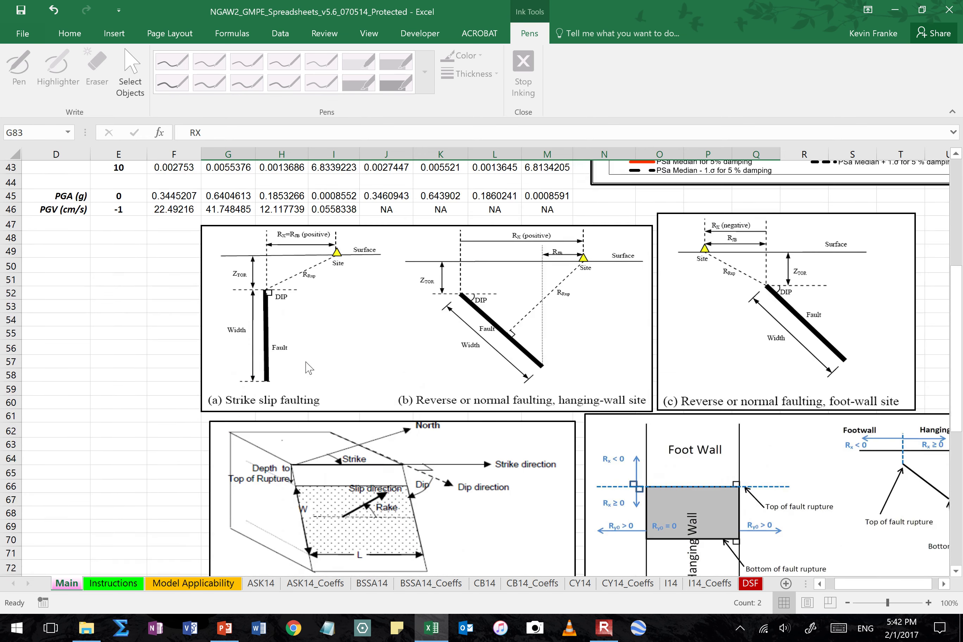
{"action": "scroll", "coordinate": [305, 362], "scroll_direction": "down", "scroll_amount": 3}
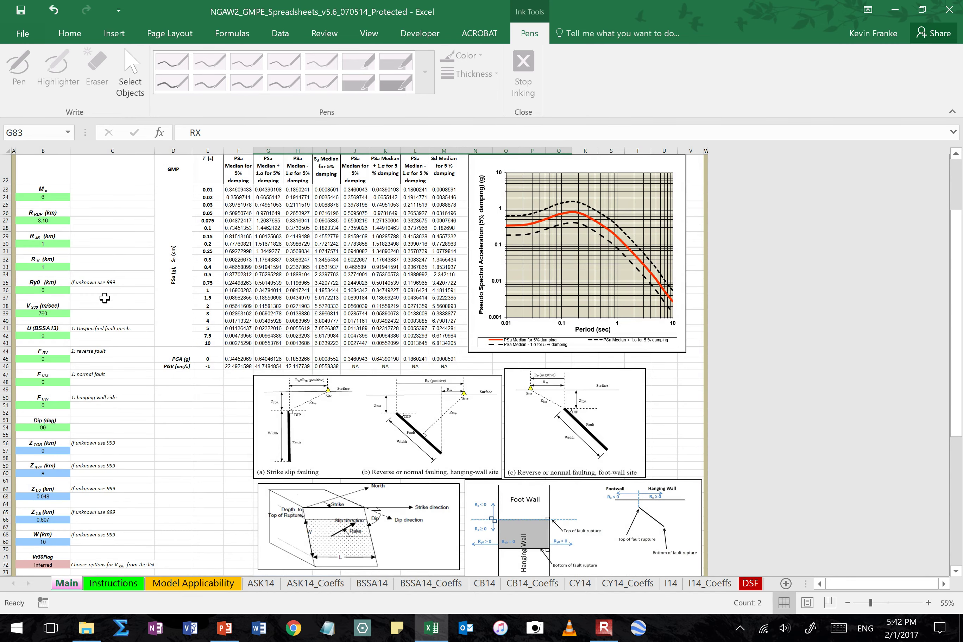
{"action": "scroll", "coordinate": [104, 298], "scroll_direction": "up", "scroll_amount": 2}
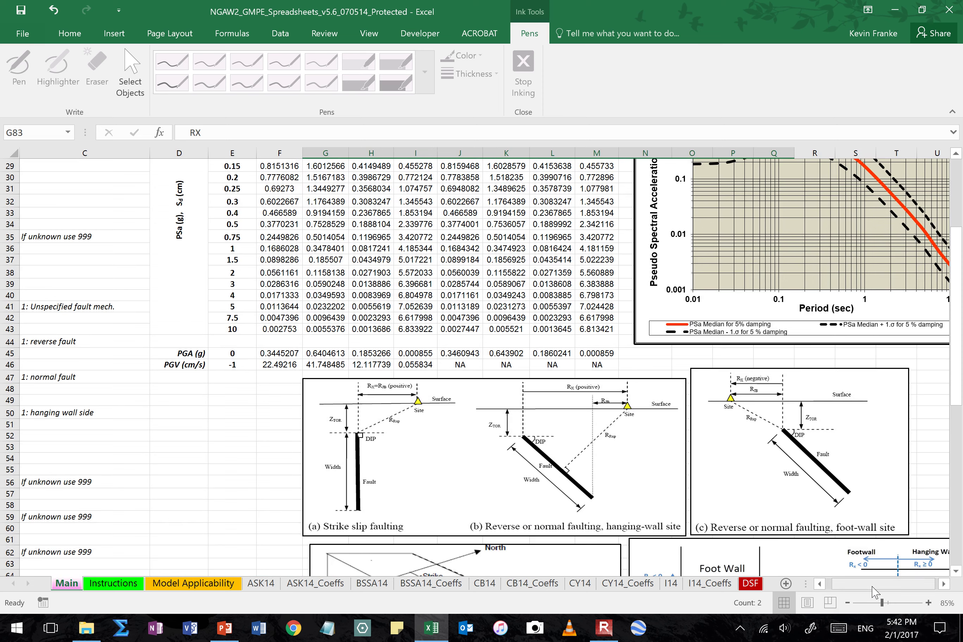
{"action": "left_click_drag", "start_coordinate": [870, 584], "coordinate": [775, 588]}
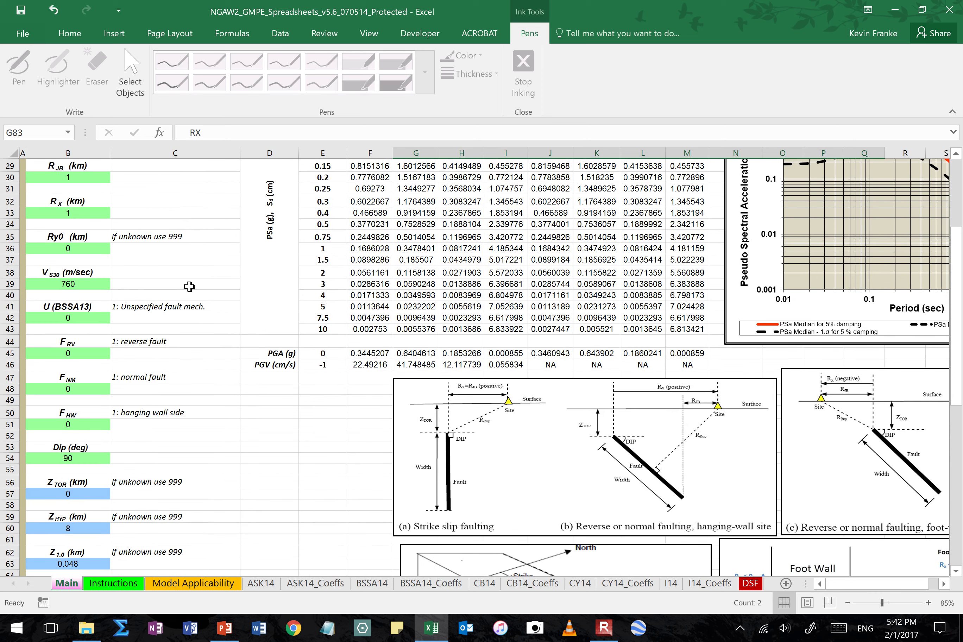
{"action": "scroll", "coordinate": [190, 287], "scroll_direction": "down", "scroll_amount": 1}
{"action": "left_click", "coordinate": [85, 247]}
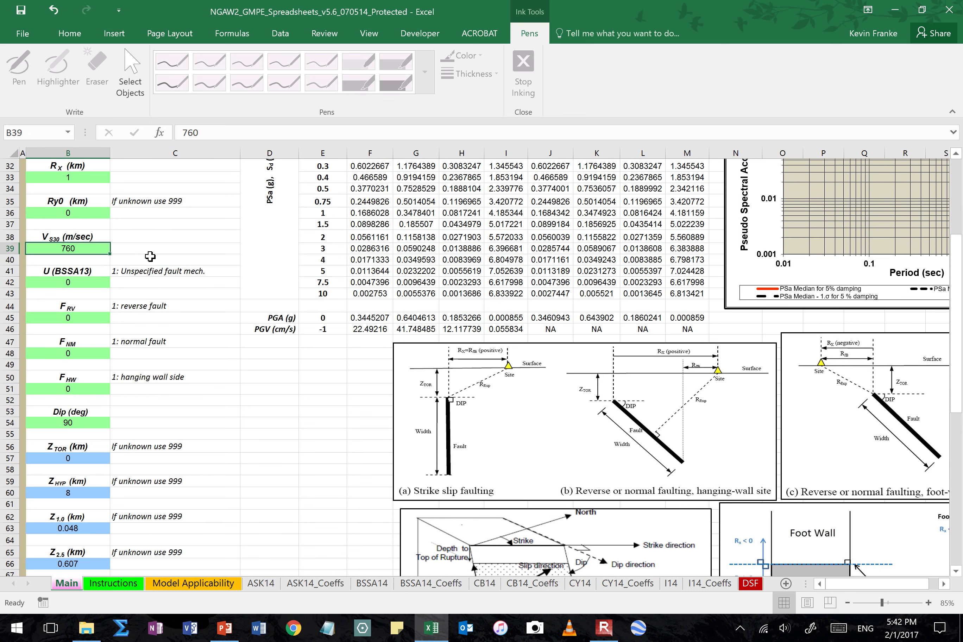
{"action": "scroll", "coordinate": [150, 257], "scroll_direction": "down", "scroll_amount": 1}
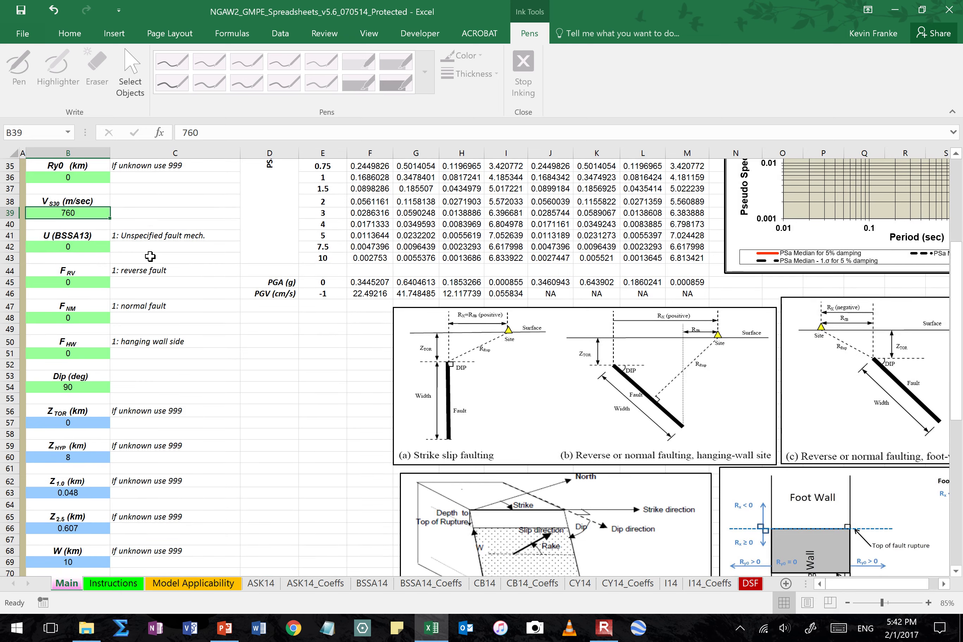
{"action": "left_click", "coordinate": [204, 276]}
{"action": "key", "text": "Up"}
{"action": "key", "text": "Up"}
{"action": "key", "text": "Left"}
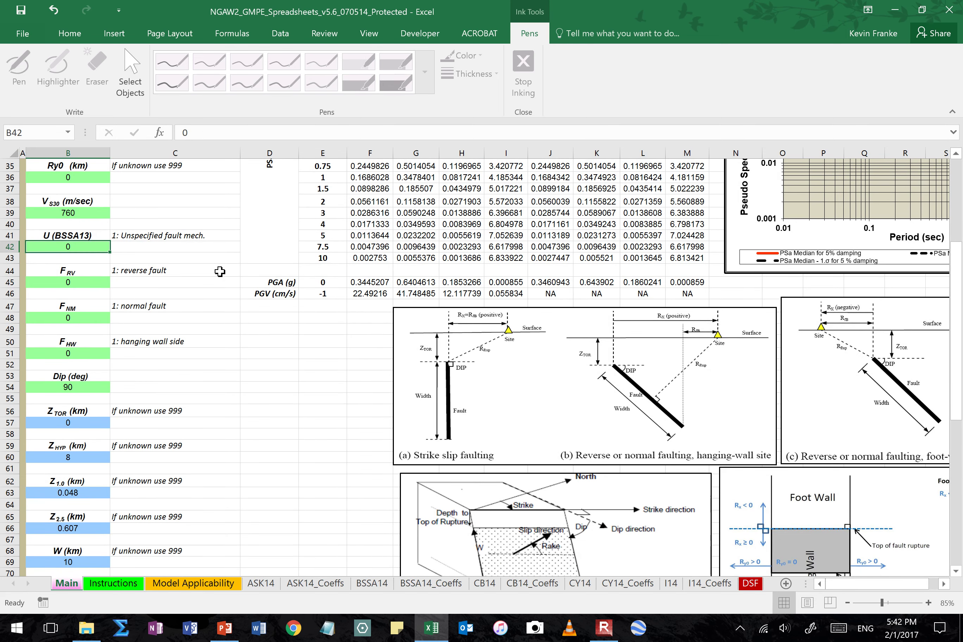
{"action": "scroll", "coordinate": [234, 290], "scroll_direction": "down", "scroll_amount": 11}
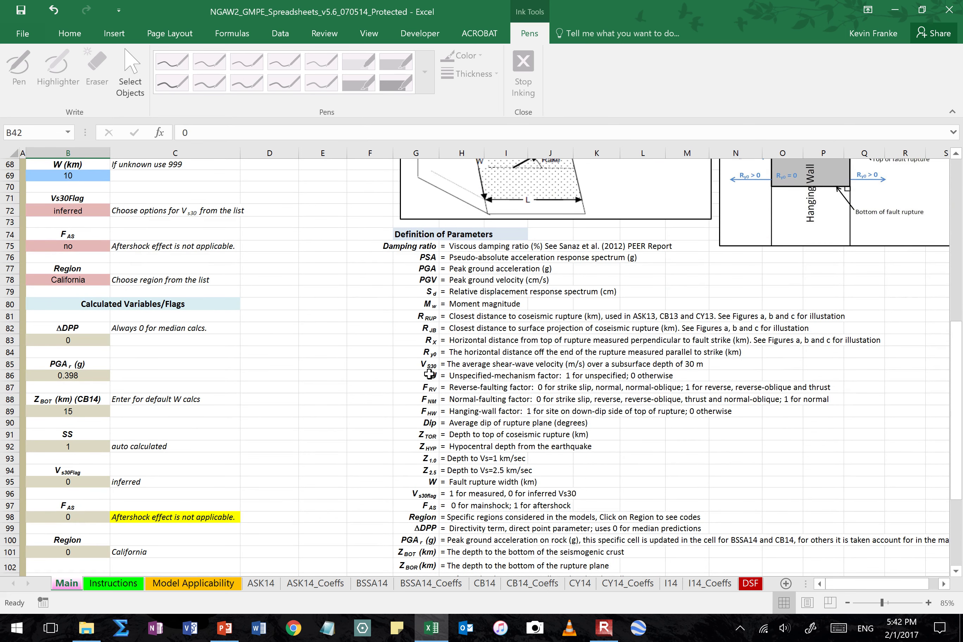
{"action": "left_click_drag", "start_coordinate": [429, 374], "coordinate": [662, 373]}
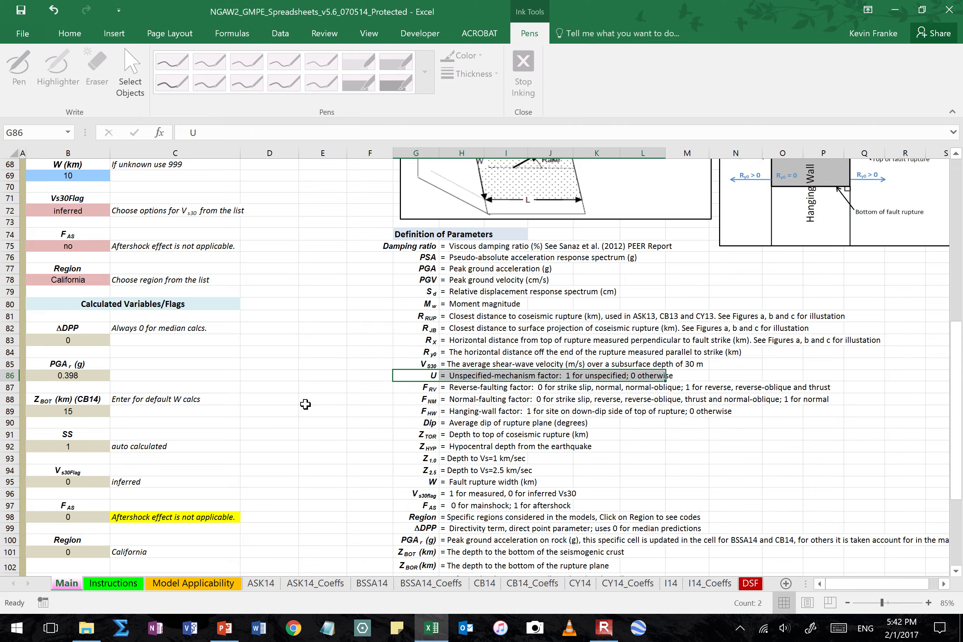
{"action": "scroll", "coordinate": [306, 405], "scroll_direction": "up", "scroll_amount": 5}
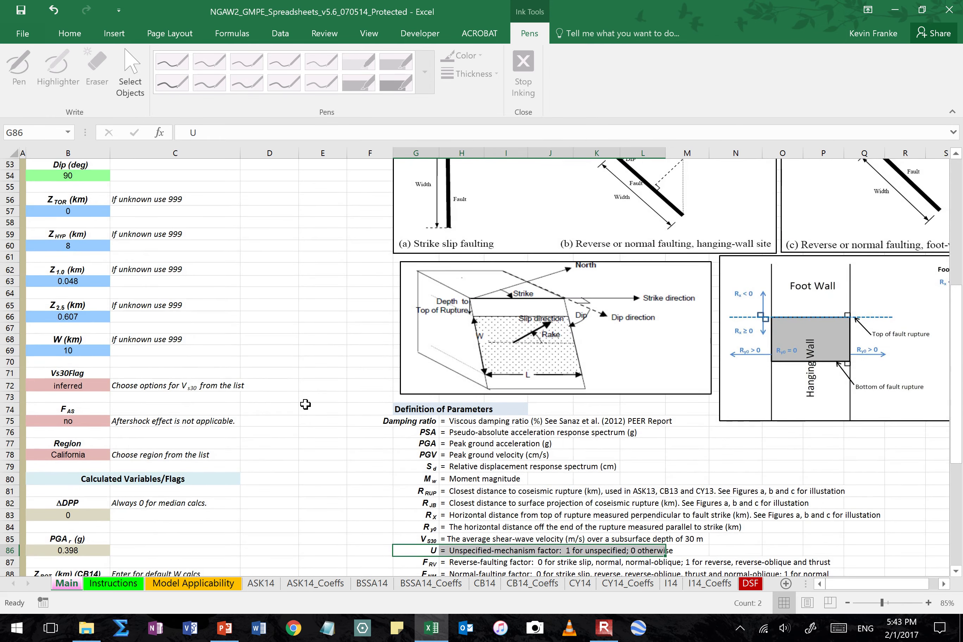
{"action": "scroll", "coordinate": [305, 404], "scroll_direction": "up", "scroll_amount": 2}
{"action": "scroll", "coordinate": [305, 404], "scroll_direction": "up", "scroll_amount": 6}
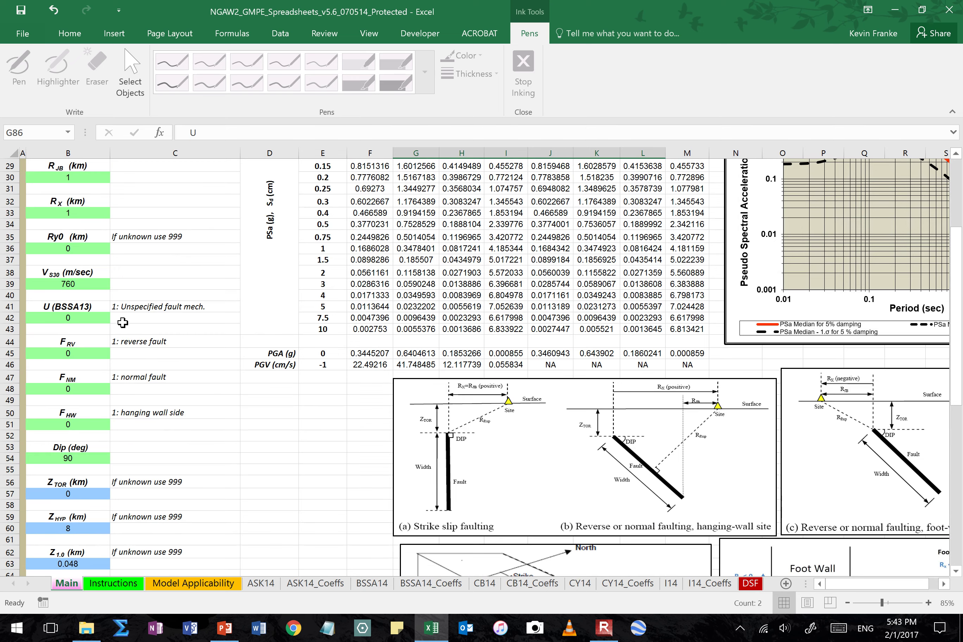
{"action": "scroll", "coordinate": [305, 357], "scroll_direction": "up", "scroll_amount": 1}
{"action": "scroll", "coordinate": [304, 357], "scroll_direction": "up", "scroll_amount": 2}
{"action": "scroll", "coordinate": [305, 356], "scroll_direction": "down", "scroll_amount": 2}
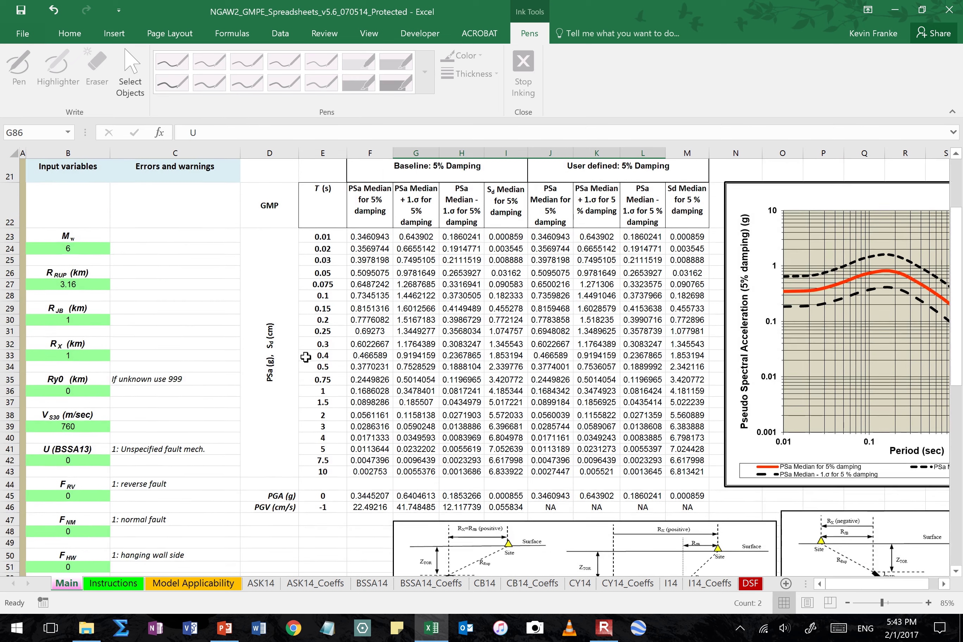
{"action": "left_click", "coordinate": [82, 394]}
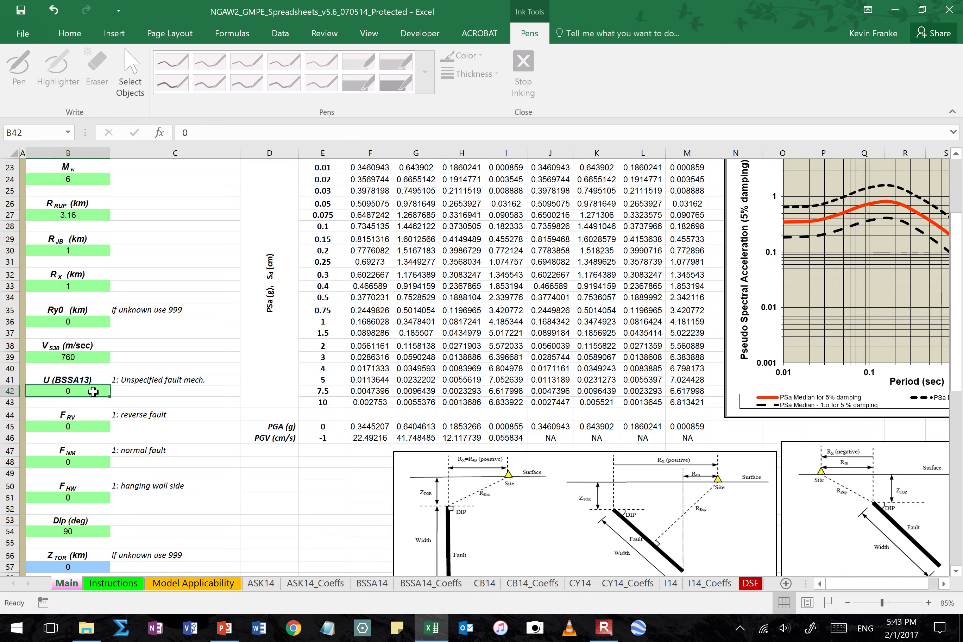
{"action": "type", "text": "1"}
{"action": "key", "text": "Return"}
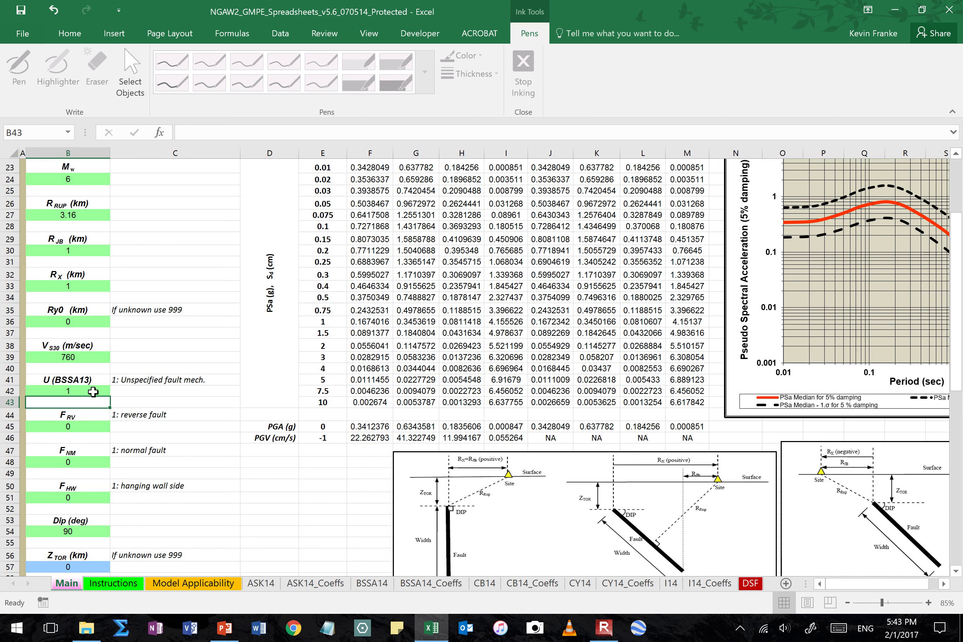
{"action": "left_click", "coordinate": [97, 391]}
{"action": "type", "text": "0"}
{"action": "key", "text": "Return"}
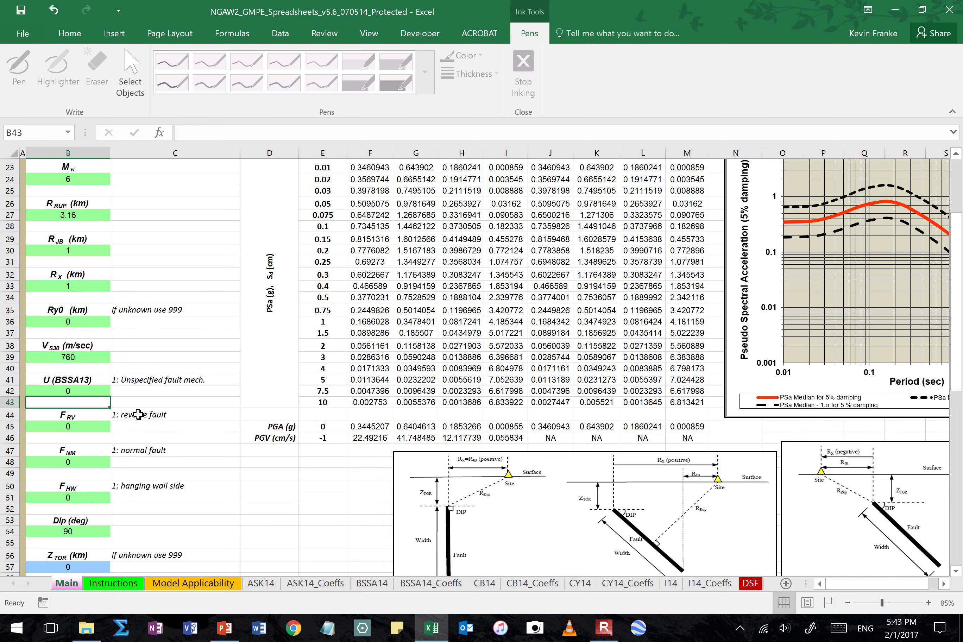
{"action": "scroll", "coordinate": [138, 414], "scroll_direction": "down", "scroll_amount": 2}
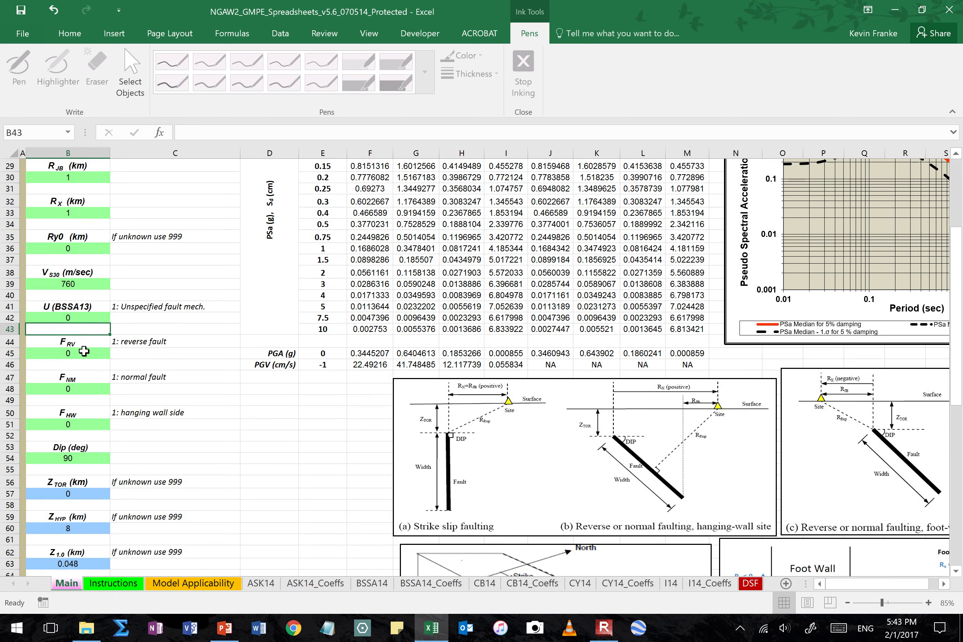
- Highlight the F_RV, F_NM and F_HW fault flags and the reverse fault note
{"action": "left_click_drag", "start_coordinate": [86, 343], "coordinate": [76, 424]}
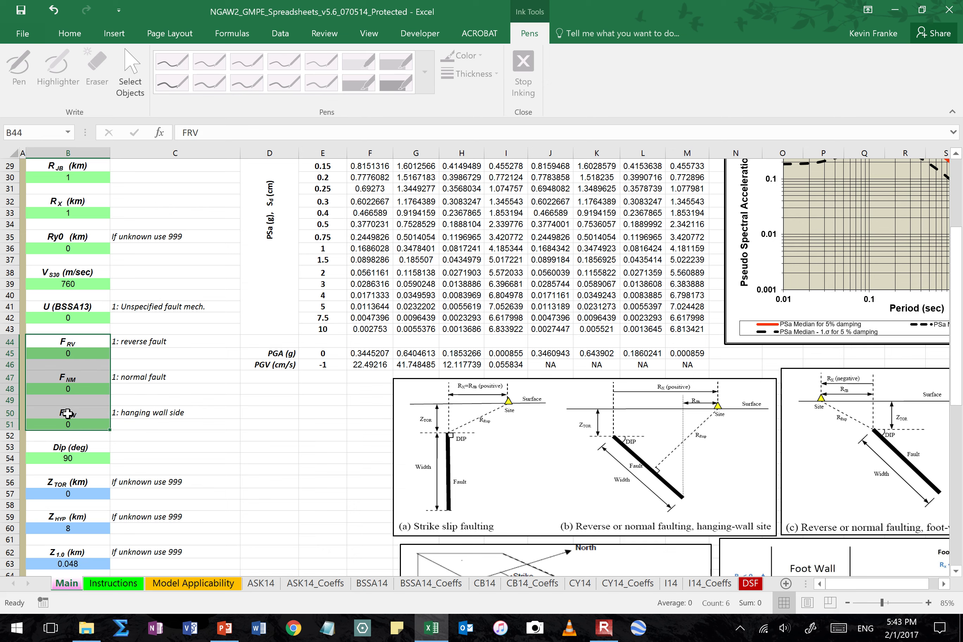
{"action": "double_click", "coordinate": [85, 347]}
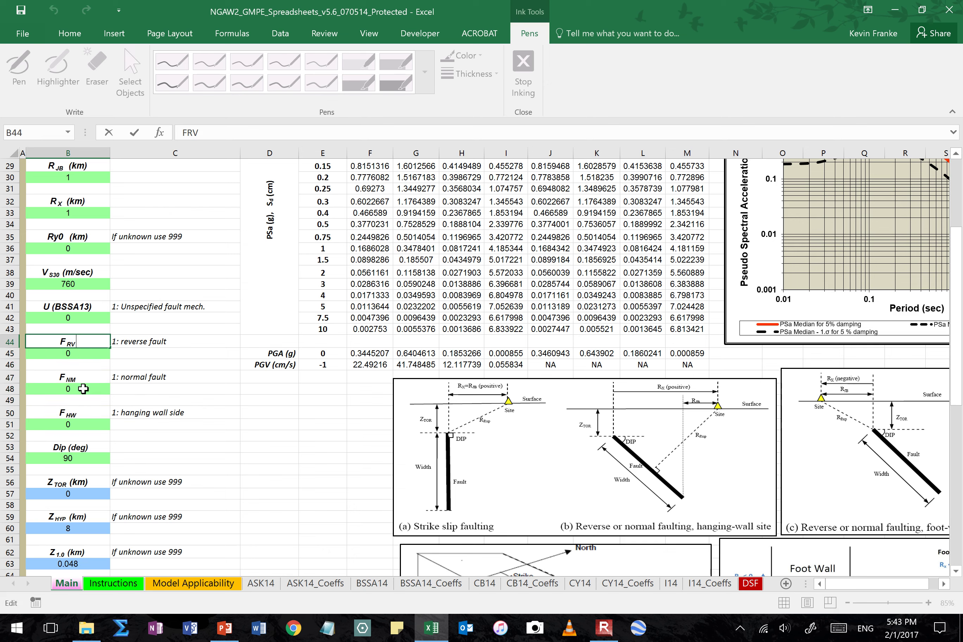
{"action": "left_click", "coordinate": [115, 379]}
{"action": "left_click", "coordinate": [74, 342]}
{"action": "left_click_drag", "start_coordinate": [74, 343], "coordinate": [73, 389]}
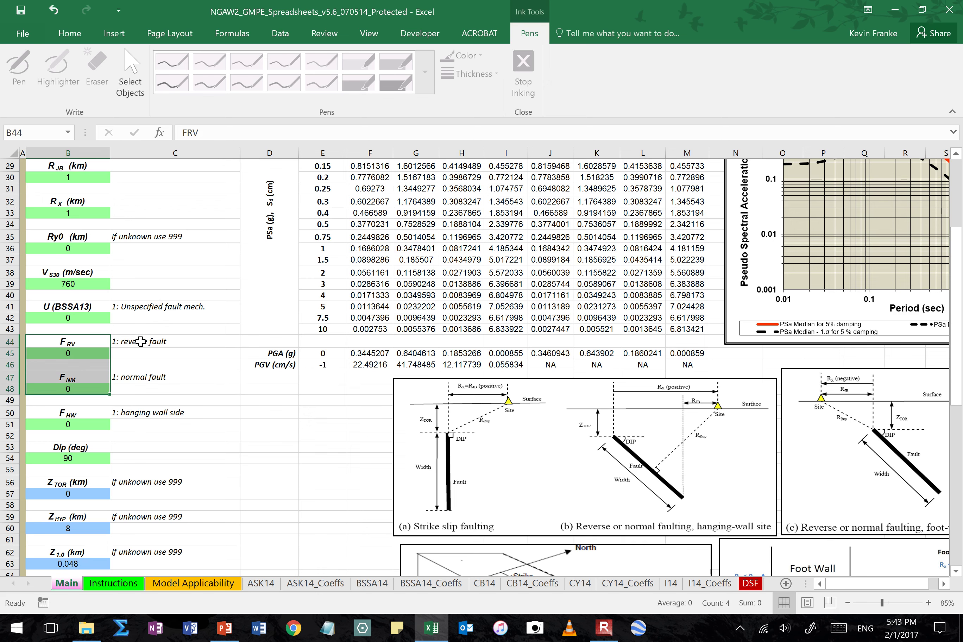
{"action": "left_click", "coordinate": [141, 341]}
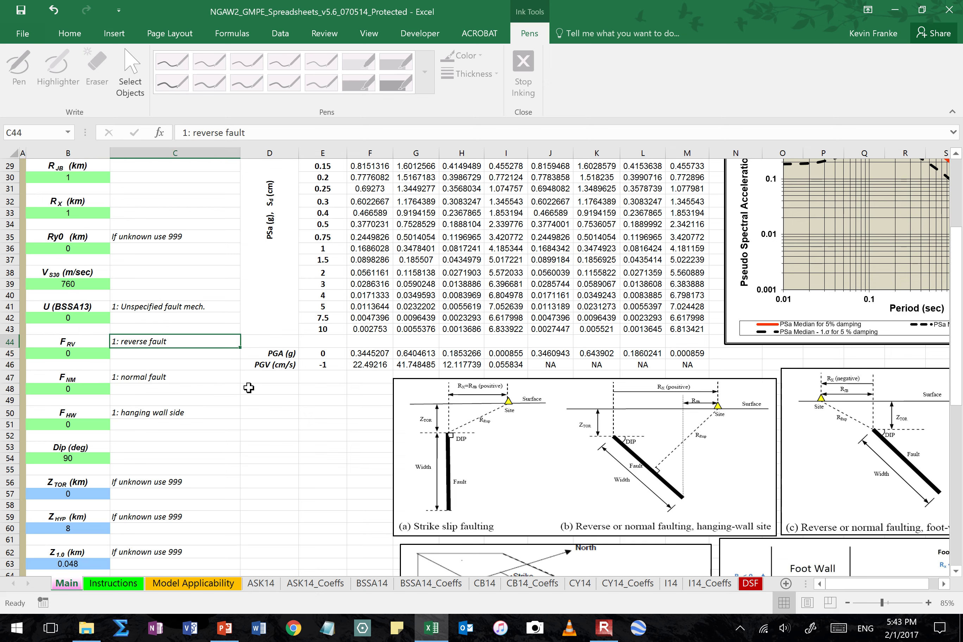
- Set F_RV to 1 for reverse faulting, then back to 0
{"action": "left_click", "coordinate": [90, 355]}
{"action": "type", "text": "1"}
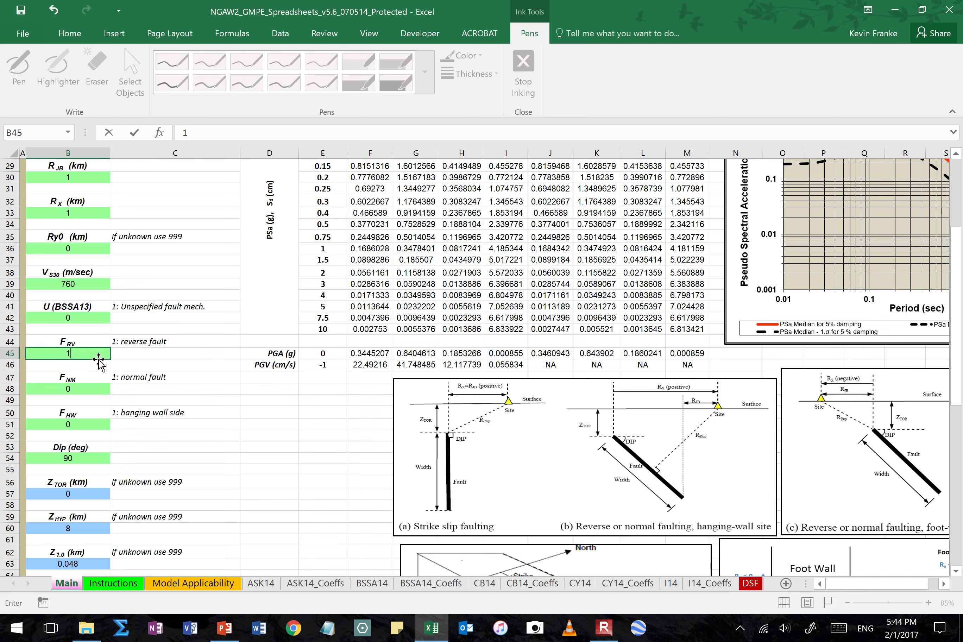
{"action": "key", "text": "Return"}
{"action": "key", "text": "Down"}
{"action": "key", "text": "Down"}
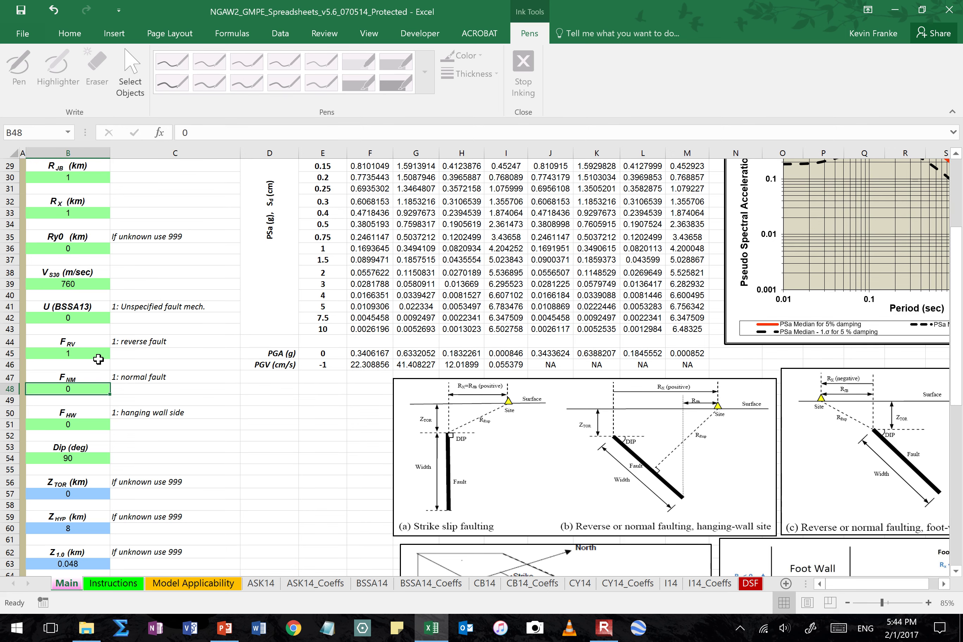
{"action": "left_click", "coordinate": [102, 353]}
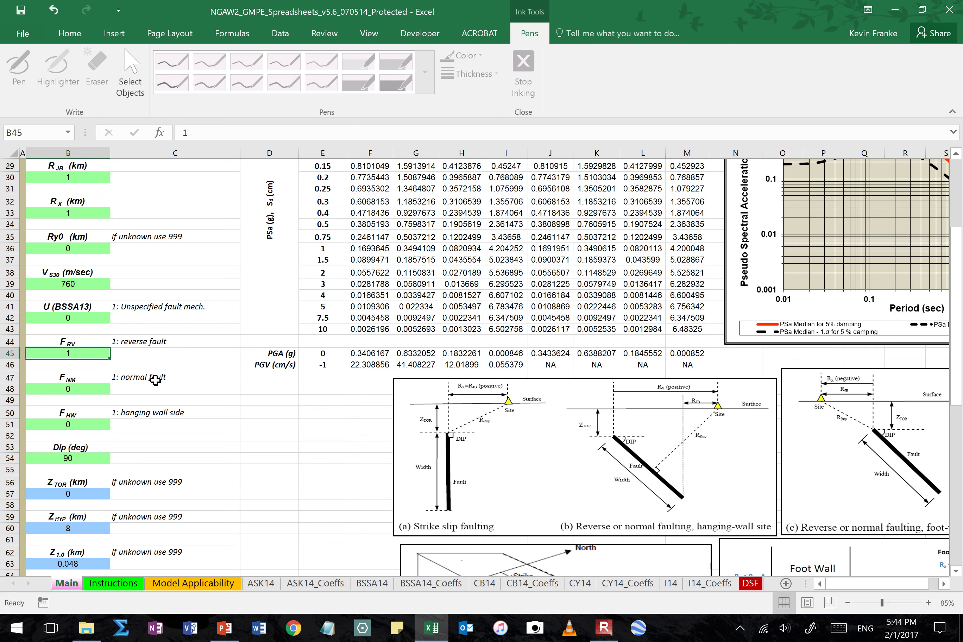
{"action": "key", "text": "Delete"}
{"action": "type", "text": "0"}
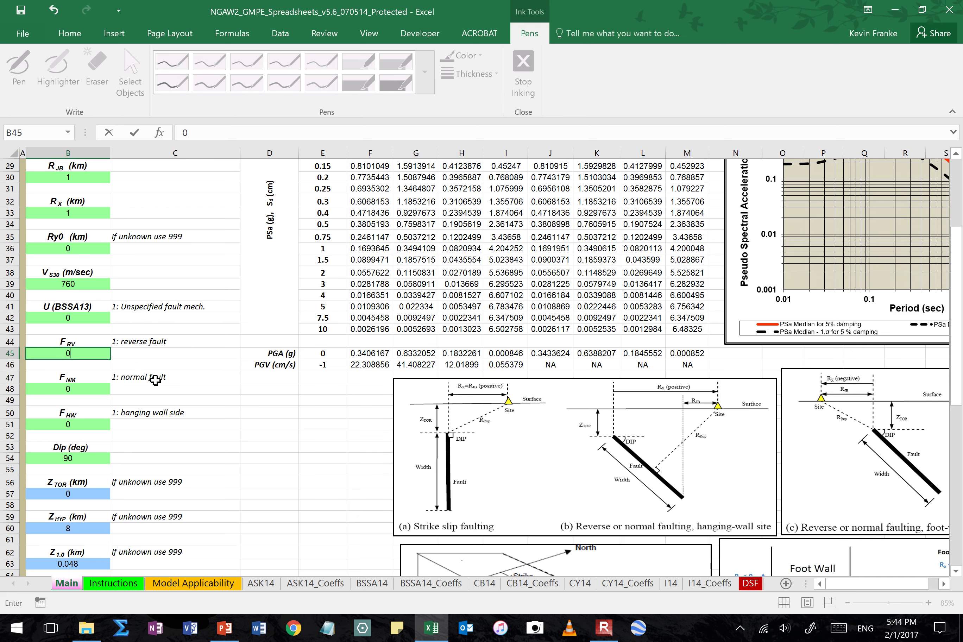
{"action": "key", "text": "Return"}
{"action": "key", "text": "Up"}
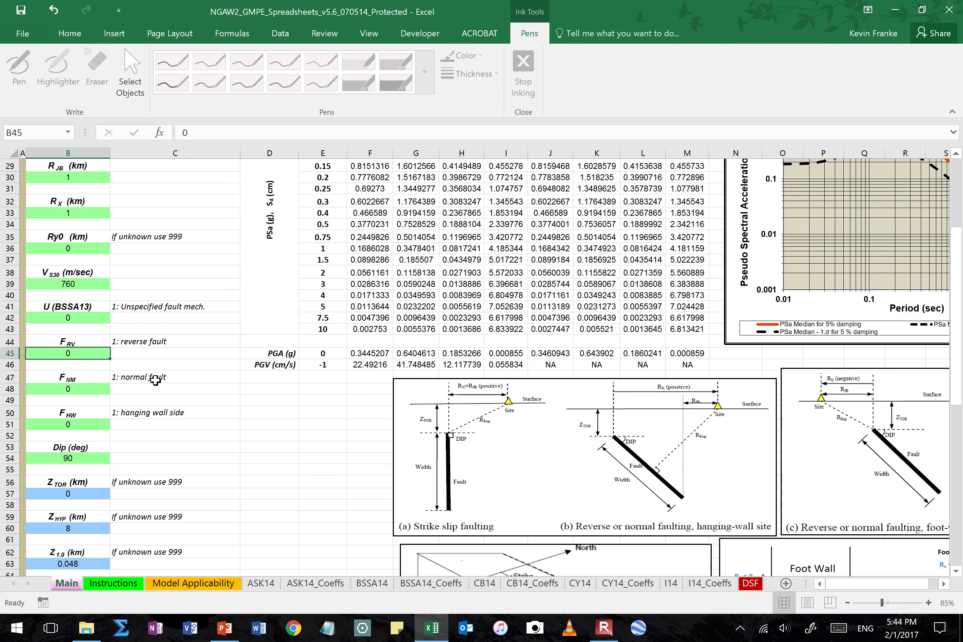
{"action": "key", "text": "Down"}
{"action": "key", "text": "Down"}
{"action": "key", "text": "Down"}
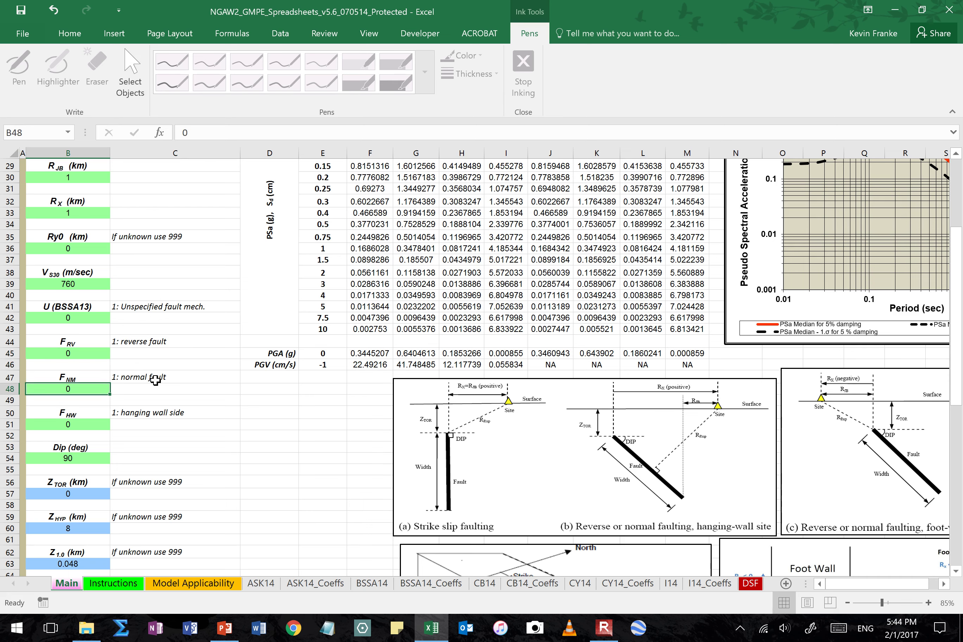
- Set F_NM to 1 for normal faulting, then back to 0 for strike-slip
{"action": "type", "text": "1"}
{"action": "key", "text": "Return"}
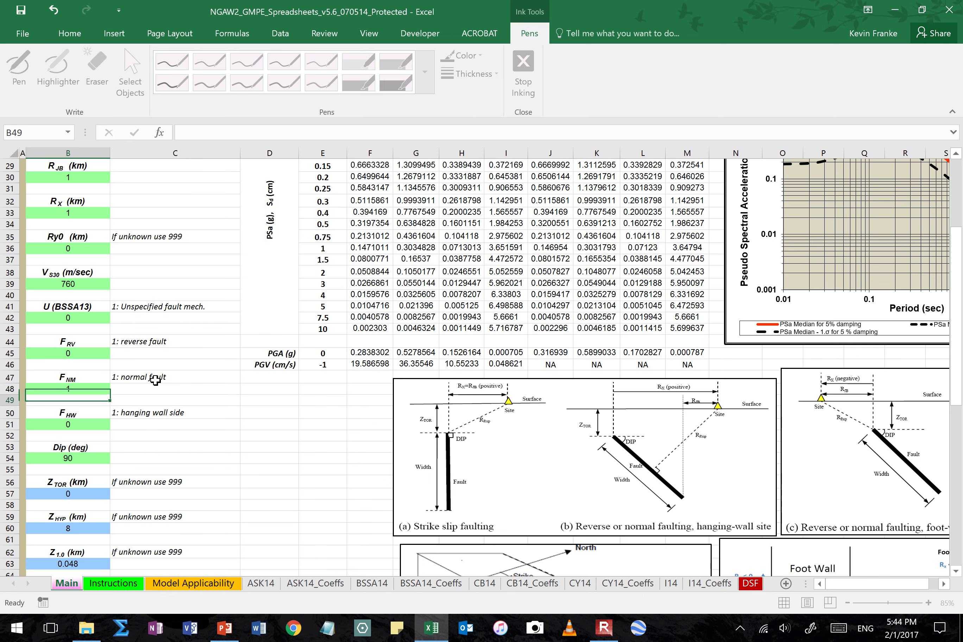
{"action": "key", "text": "Up"}
{"action": "key", "text": "Up"}
{"action": "key", "text": "Up"}
{"action": "key", "text": "Up"}
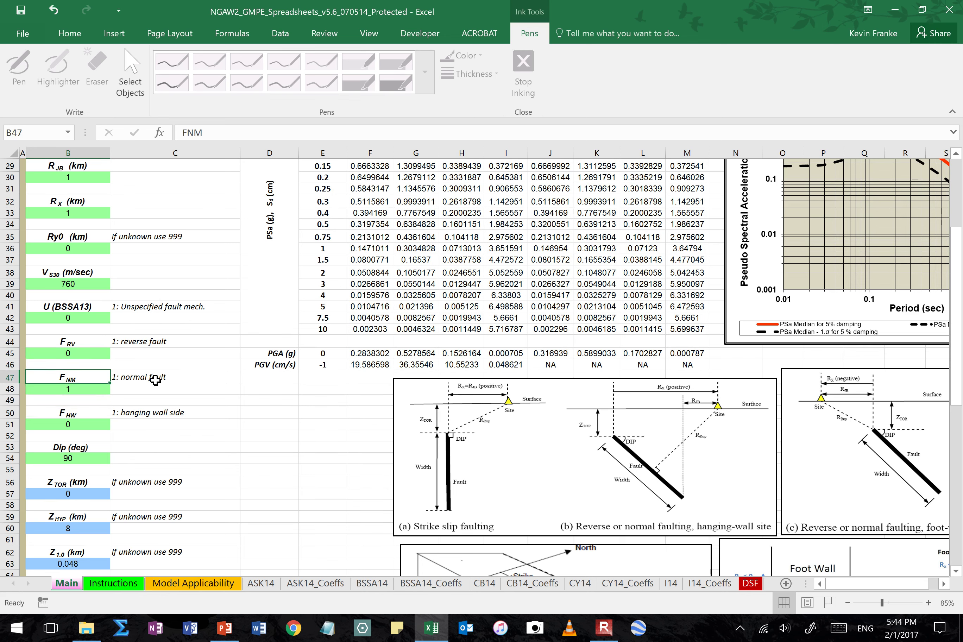
{"action": "key", "text": "Down"}
{"action": "key", "text": "Down"}
{"action": "key", "text": "Down"}
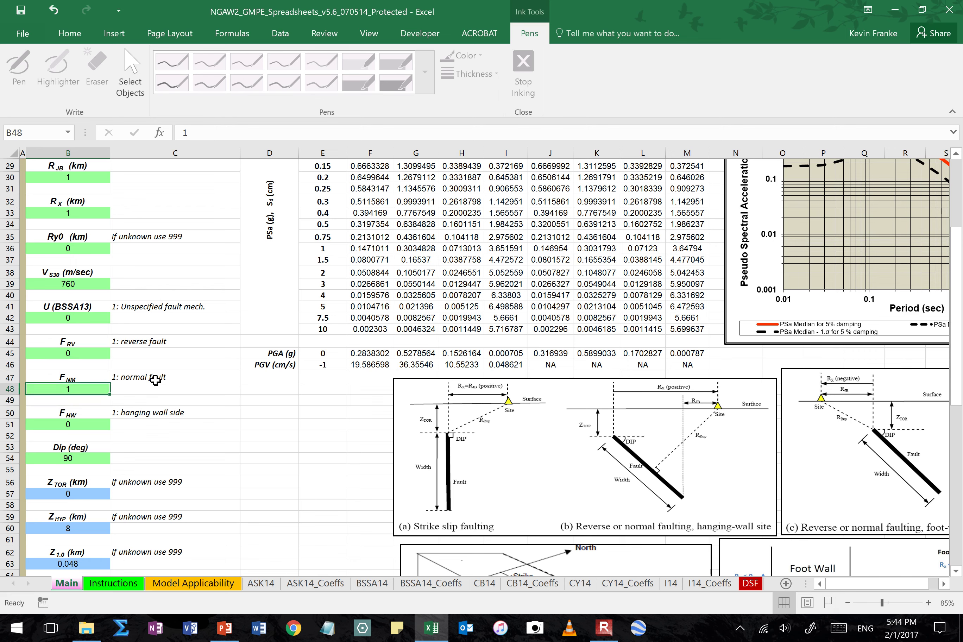
{"action": "type", "text": "0"}
{"action": "key", "text": "Return"}
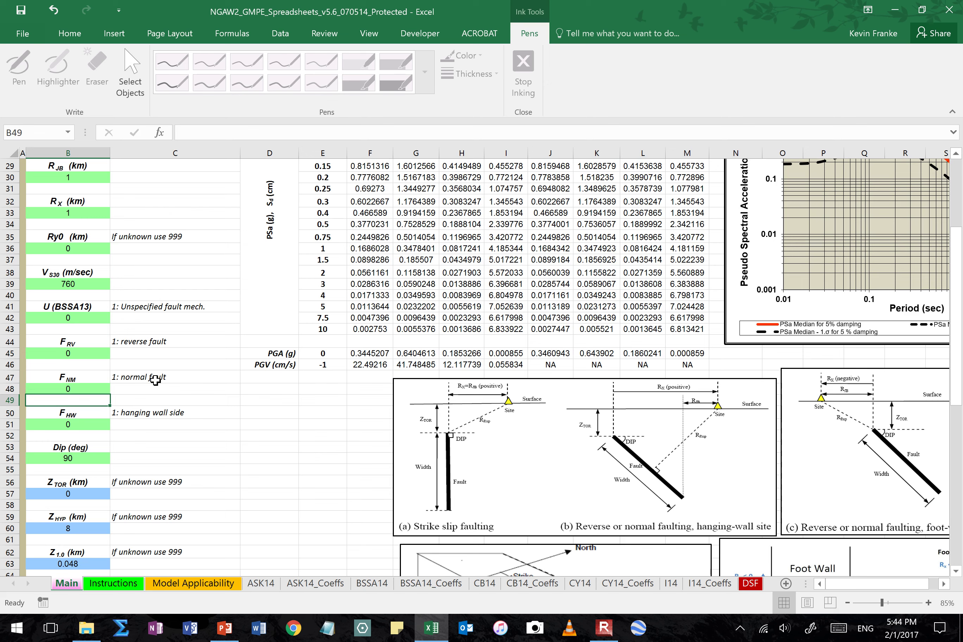
{"action": "key", "text": "Up"}
{"action": "key", "text": "Up"}
{"action": "key", "text": "Up"}
{"action": "key", "text": "Up"}
{"action": "key", "text": "Down"}
{"action": "key", "text": "Down"}
{"action": "key", "text": "Down"}
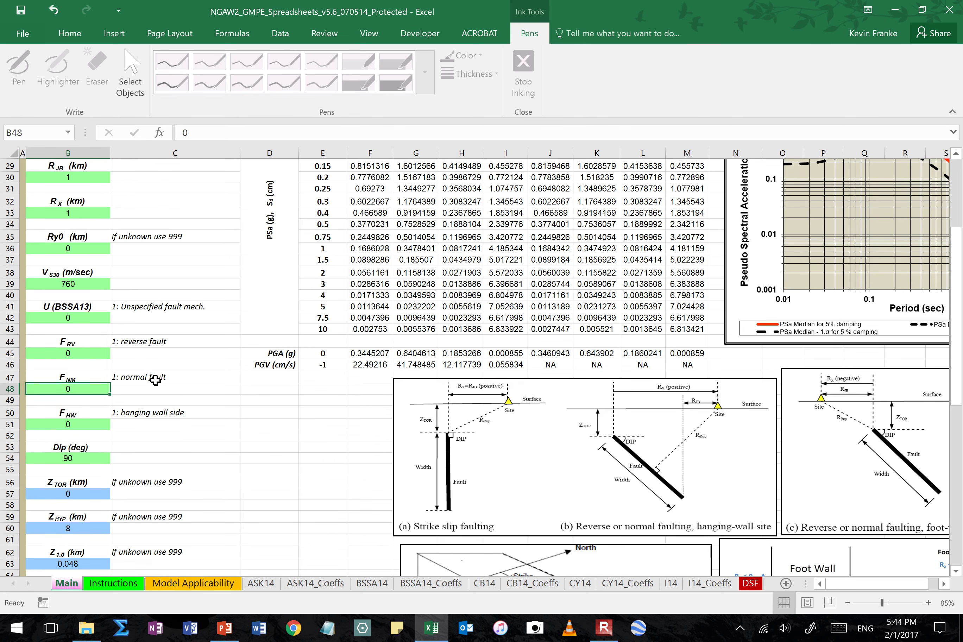
{"action": "scroll", "coordinate": [156, 380], "scroll_direction": "down", "scroll_amount": 2}
{"action": "left_click_drag", "start_coordinate": [86, 347], "coordinate": [84, 349]}
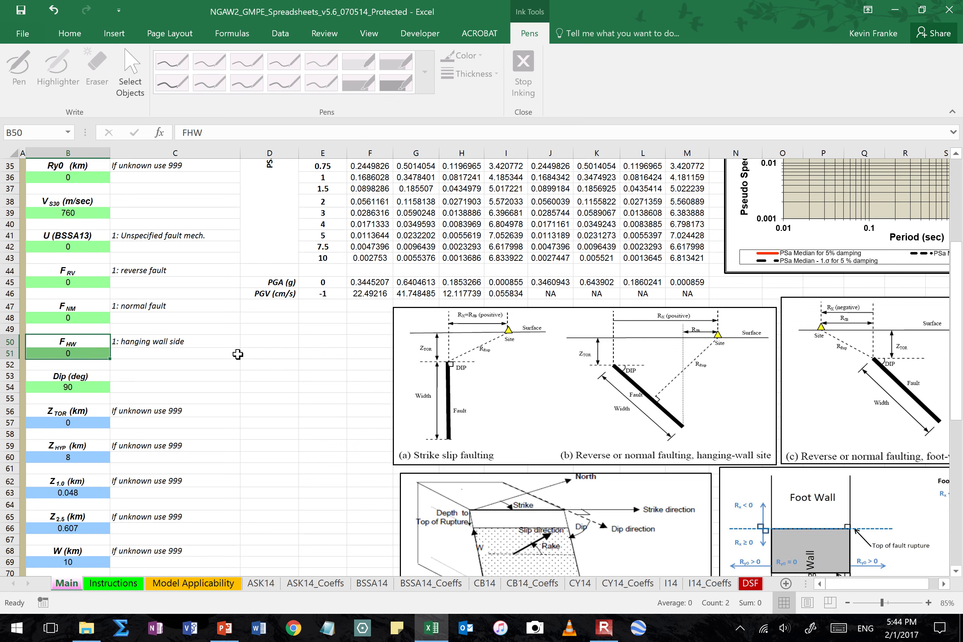
- Enter 1 for the F_HW hanging-wall flag and scroll to review the parameter definitions
{"action": "key", "text": "Down"}
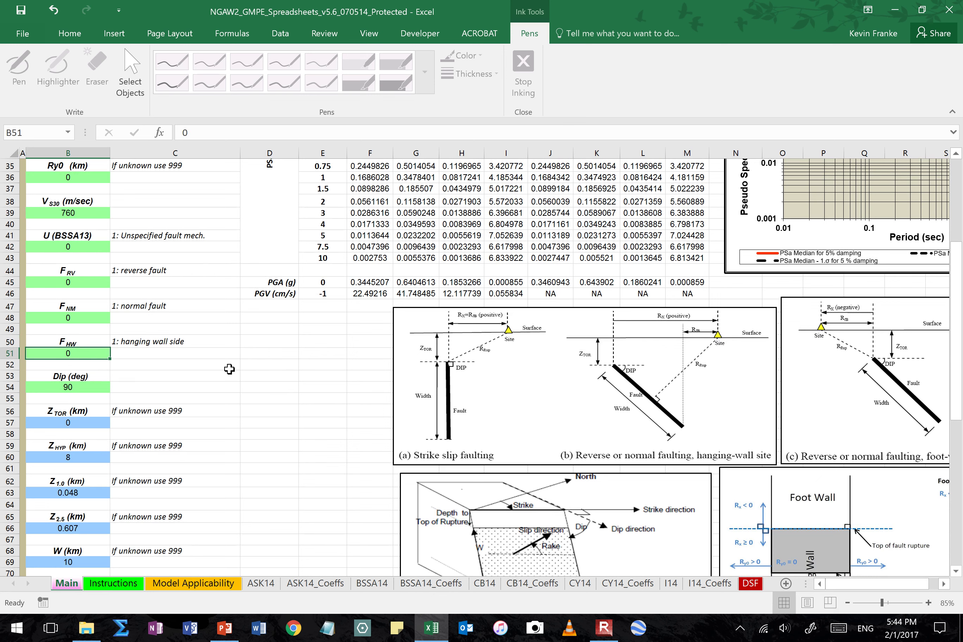
{"action": "type", "text": "1"}
{"action": "key", "text": "Return"}
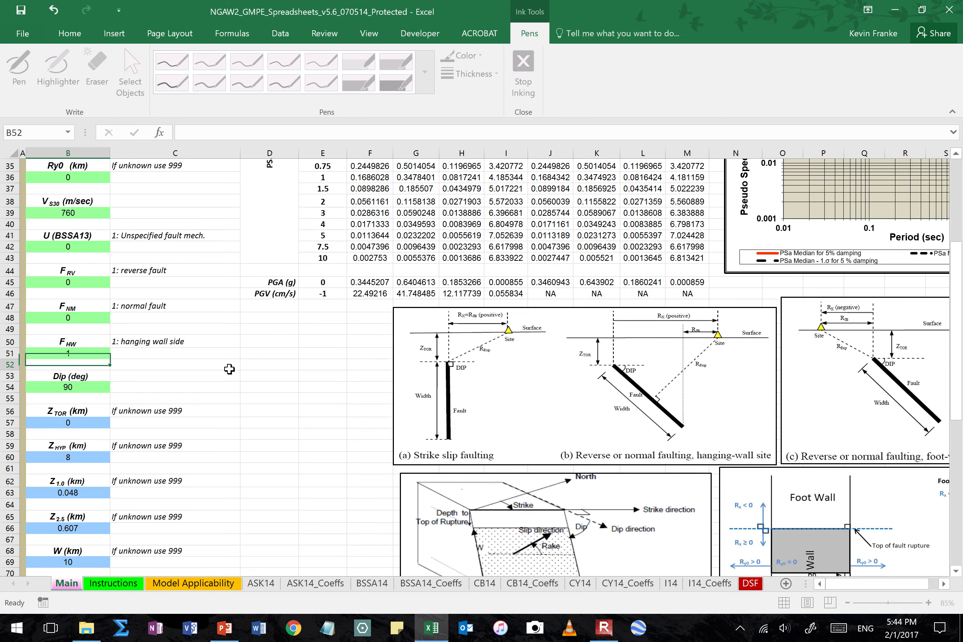
{"action": "key", "text": "Page_Down"}
{"action": "scroll", "coordinate": [213, 340], "scroll_direction": "up", "scroll_amount": 15}
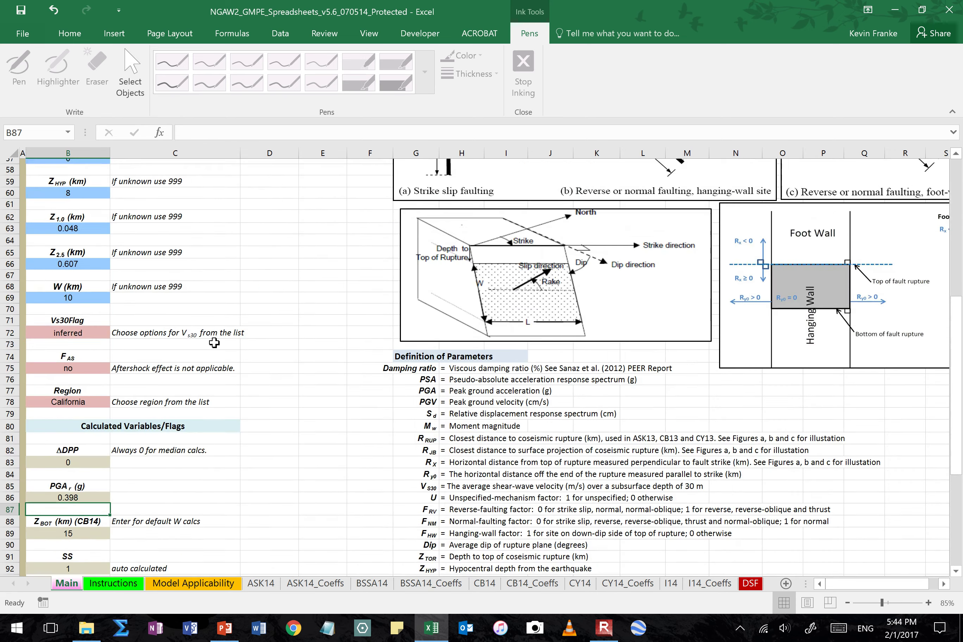
{"action": "scroll", "coordinate": [214, 343], "scroll_direction": "up", "scroll_amount": 1}
{"action": "scroll", "coordinate": [206, 364], "scroll_direction": "down", "scroll_amount": 1}
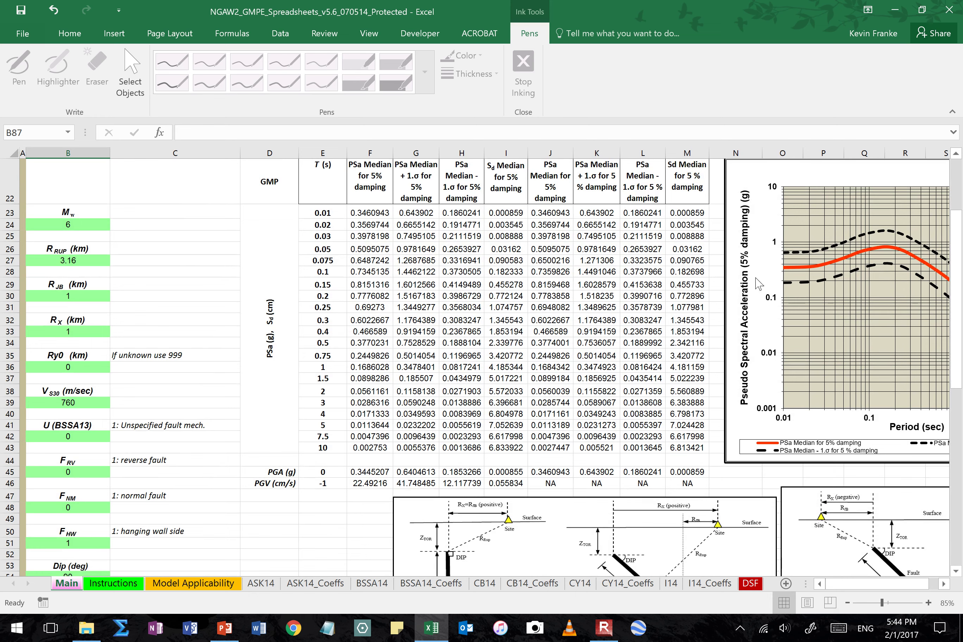
- Switch F_HW to 0 and back to 1 to compare the spectra and PSa chart, then highlight Ry0
{"action": "left_click", "coordinate": [75, 542]}
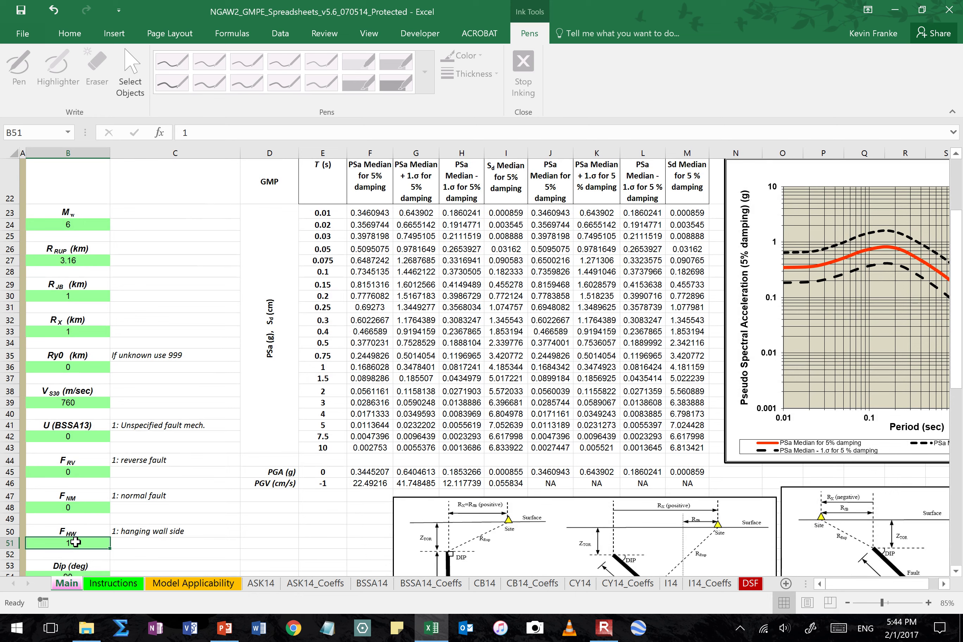
{"action": "type", "text": "0"}
{"action": "key", "text": "Return"}
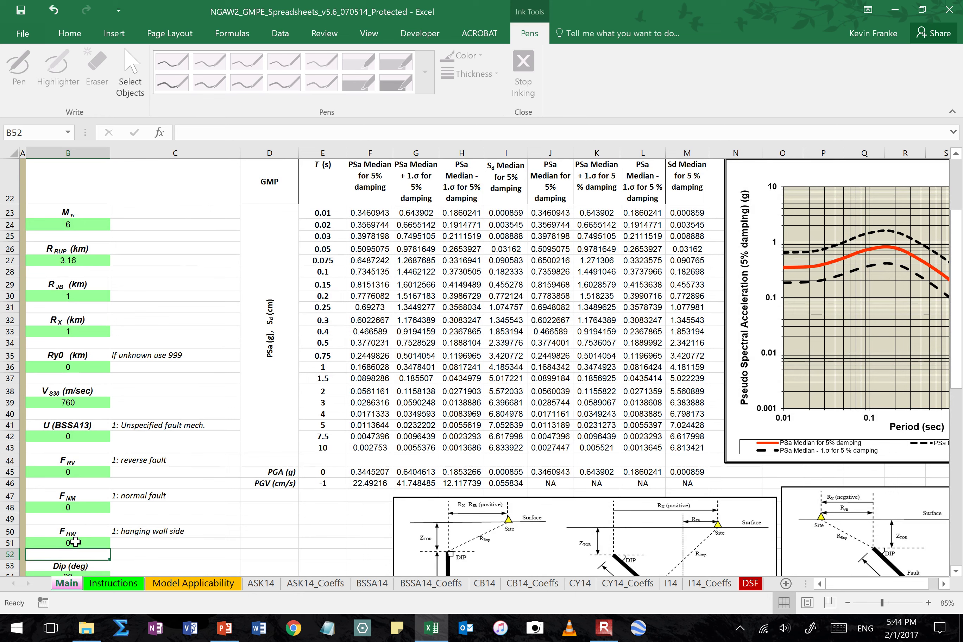
{"action": "left_click", "coordinate": [75, 542]}
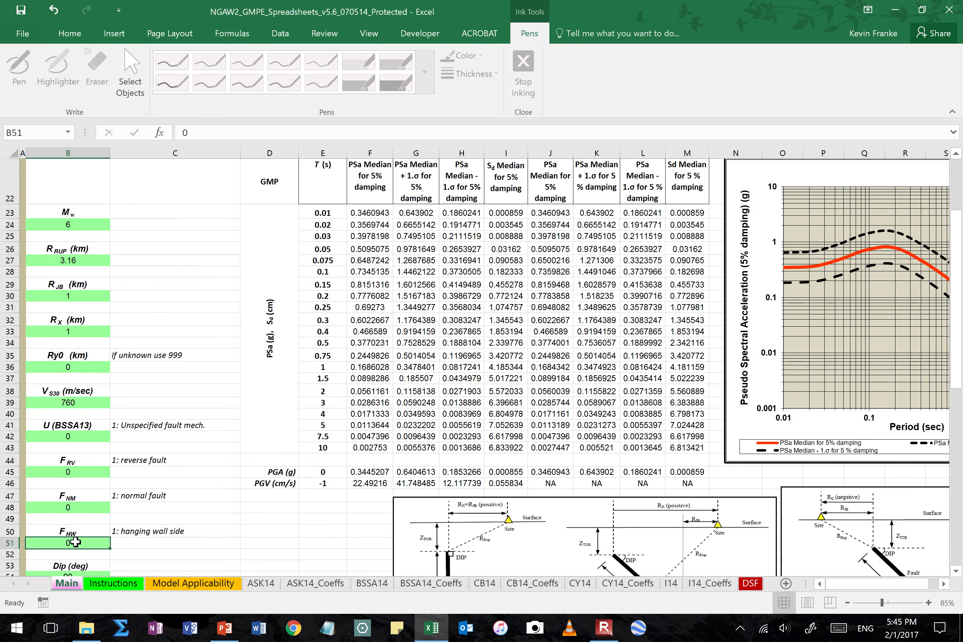
{"action": "type", "text": "1"}
{"action": "key", "text": "Return"}
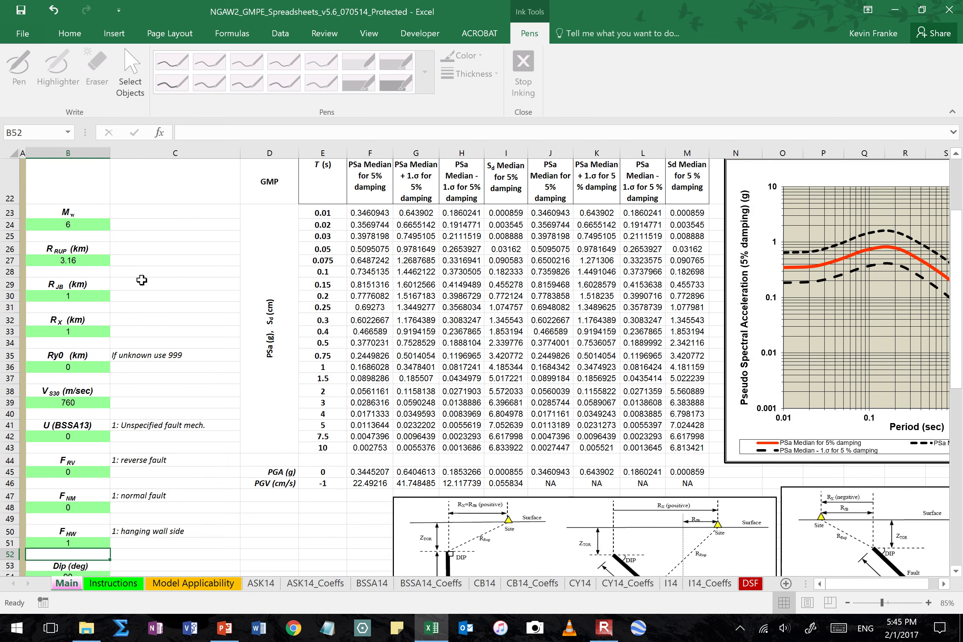
{"action": "scroll", "coordinate": [192, 309], "scroll_direction": "down", "scroll_amount": 3}
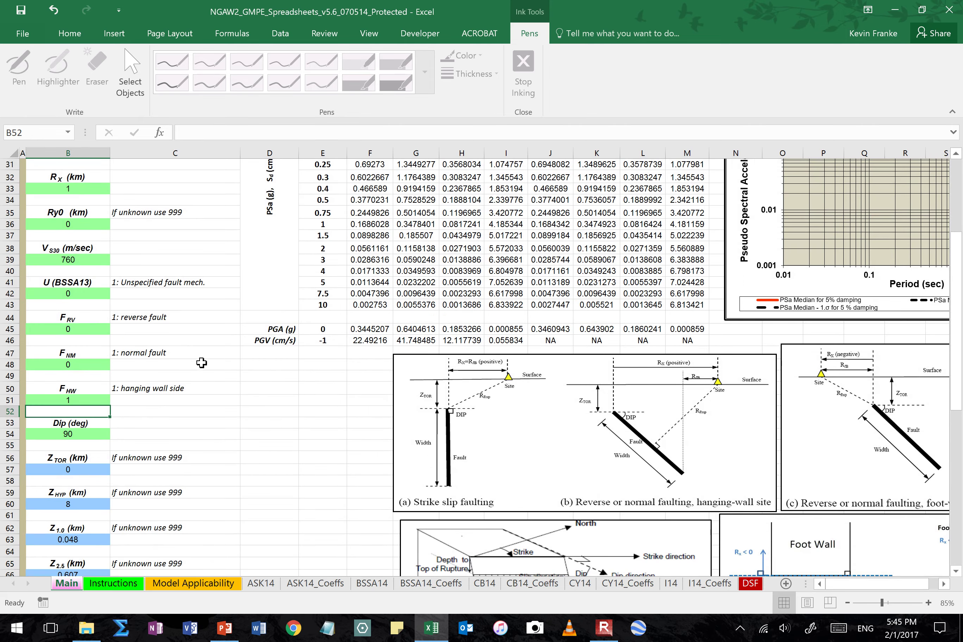
{"action": "scroll", "coordinate": [203, 365], "scroll_direction": "up", "scroll_amount": 3}
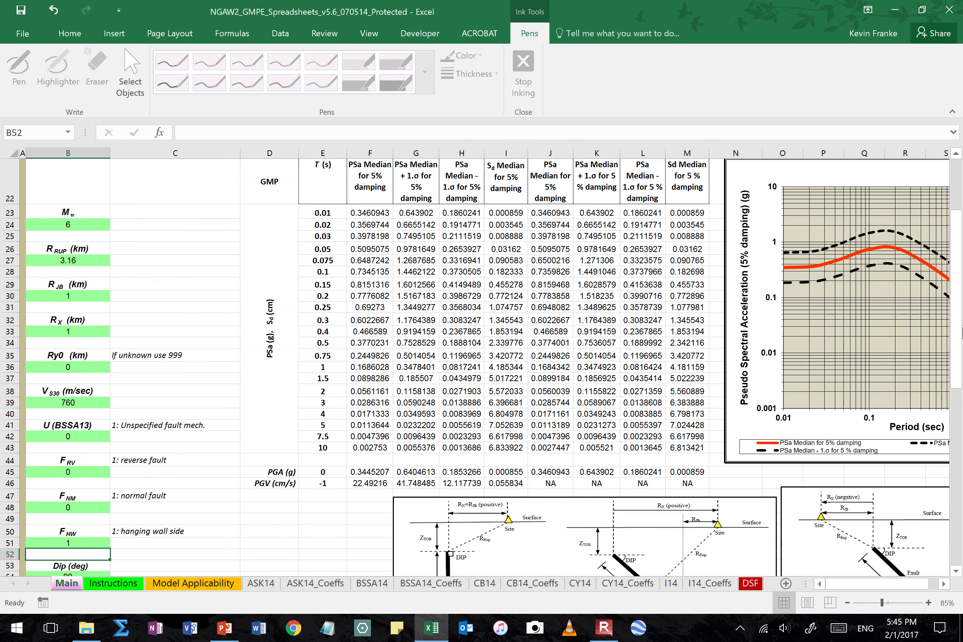
{"action": "scroll", "coordinate": [164, 346], "scroll_direction": "down", "scroll_amount": 2}
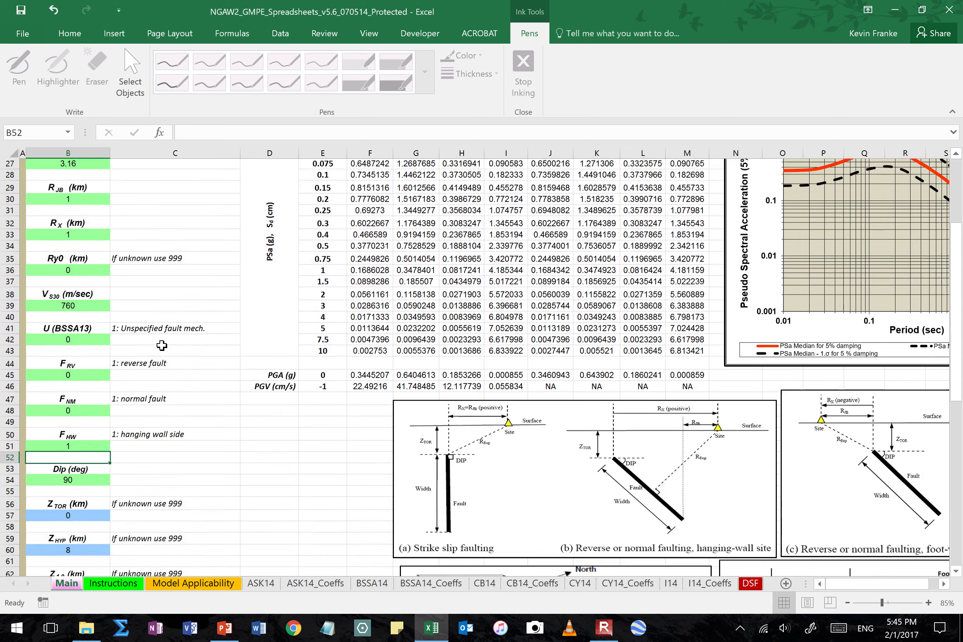
{"action": "scroll", "coordinate": [185, 337], "scroll_direction": "up", "scroll_amount": 3}
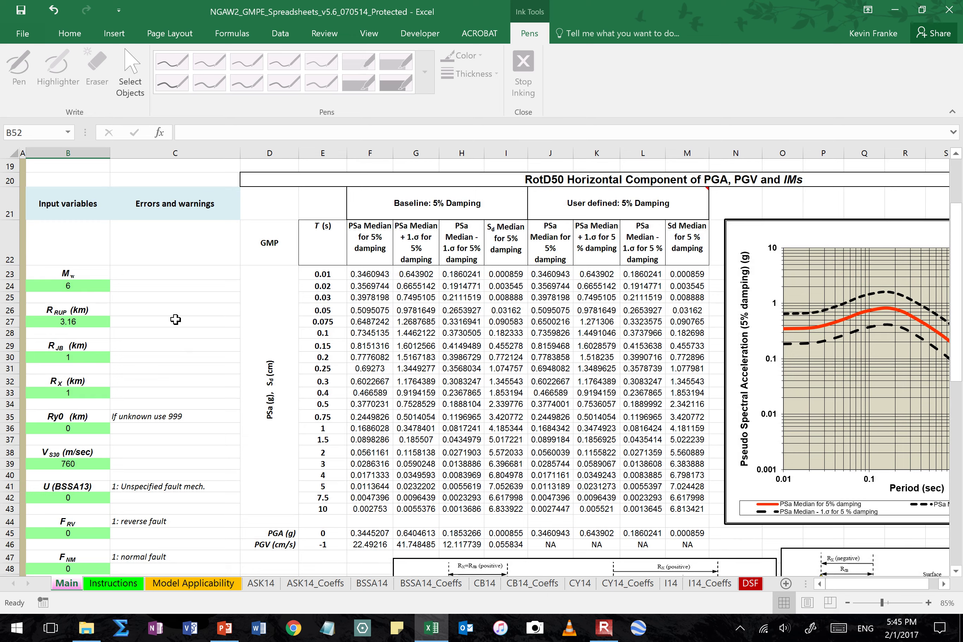
{"action": "scroll", "coordinate": [174, 319], "scroll_direction": "down", "scroll_amount": 2}
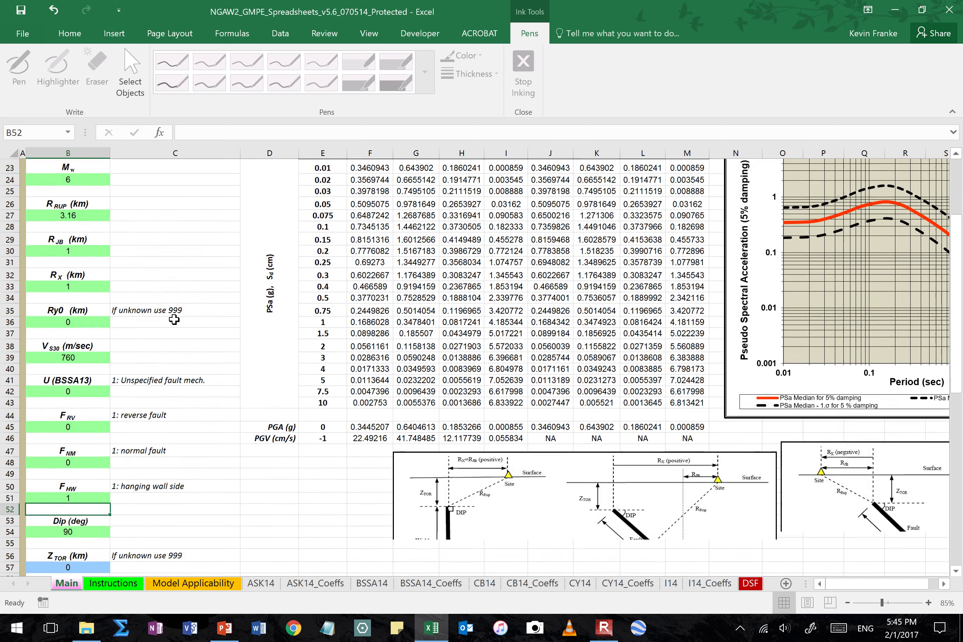
{"action": "left_click_drag", "start_coordinate": [81, 285], "coordinate": [82, 295]}
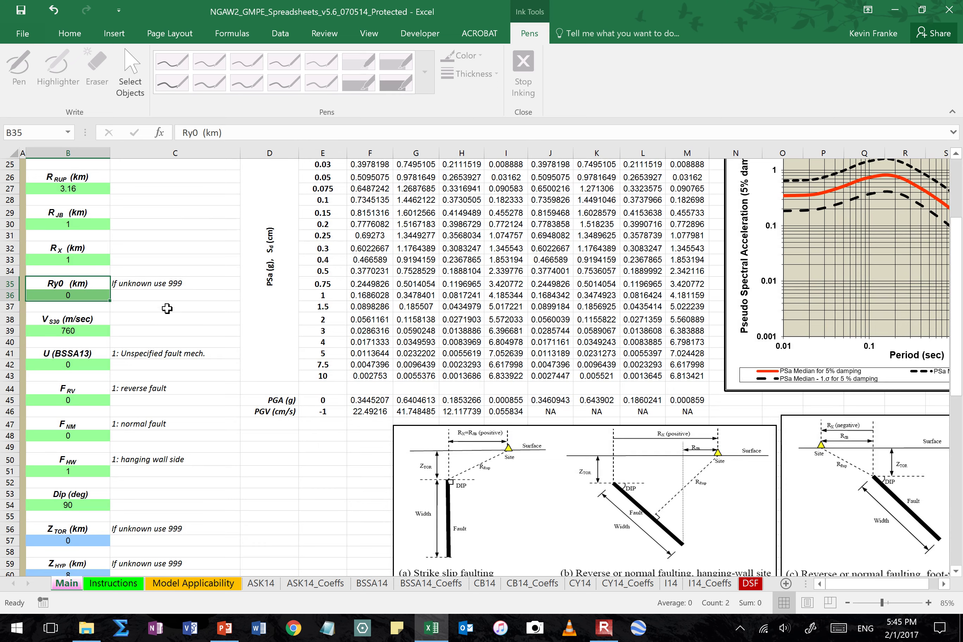
{"action": "left_click", "coordinate": [161, 283]}
{"action": "scroll", "coordinate": [214, 298], "scroll_direction": "up", "scroll_amount": 2}
{"action": "scroll", "coordinate": [214, 298], "scroll_direction": "down", "scroll_amount": 1}
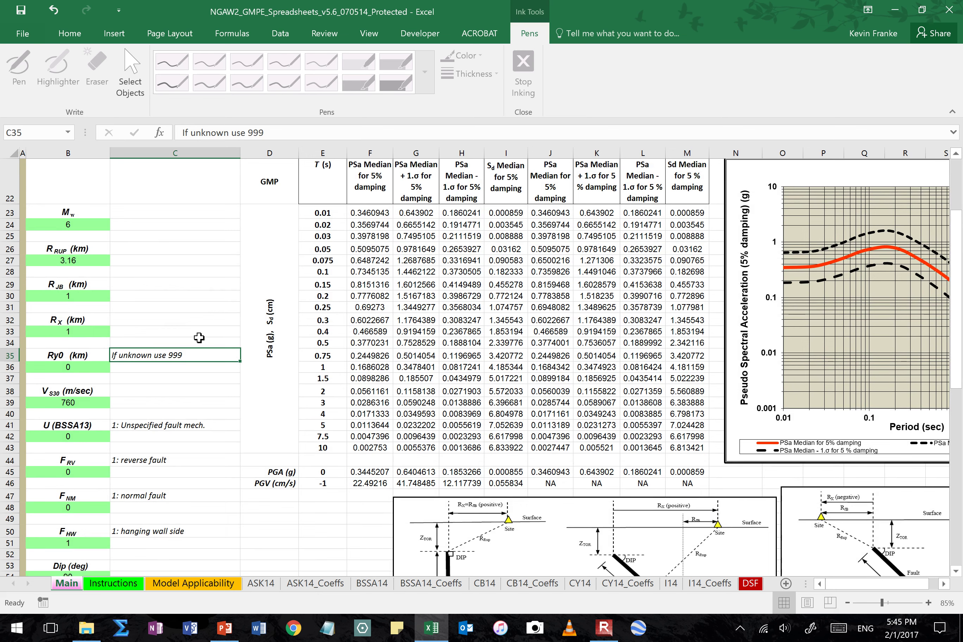
{"action": "key", "text": "Down"}
{"action": "left_click", "coordinate": [162, 355]}
{"action": "left_click", "coordinate": [77, 356]}
{"action": "left_click", "coordinate": [145, 356]}
{"action": "left_click", "coordinate": [144, 367]}
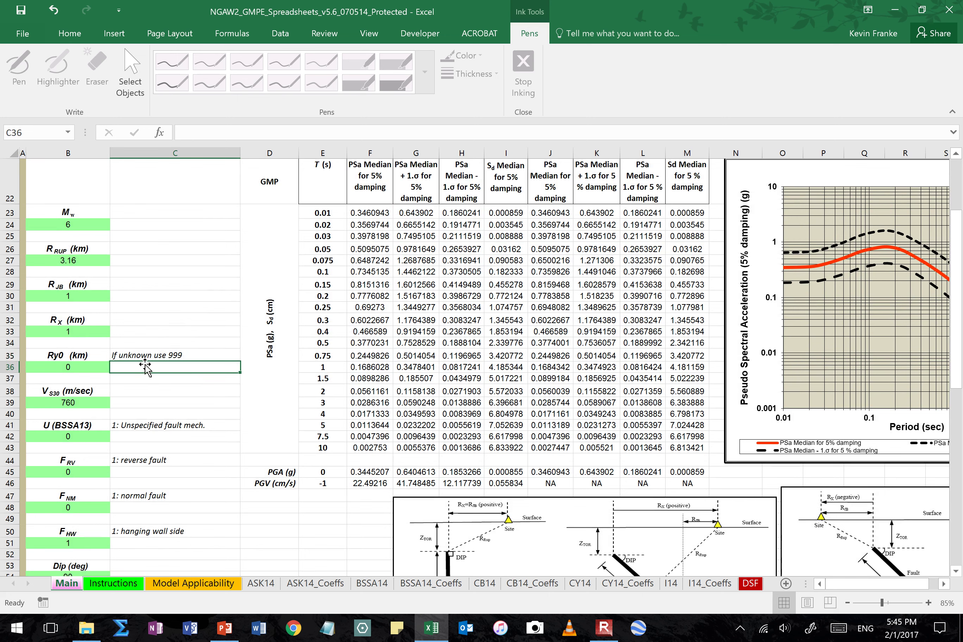
{"action": "left_click", "coordinate": [146, 356]}
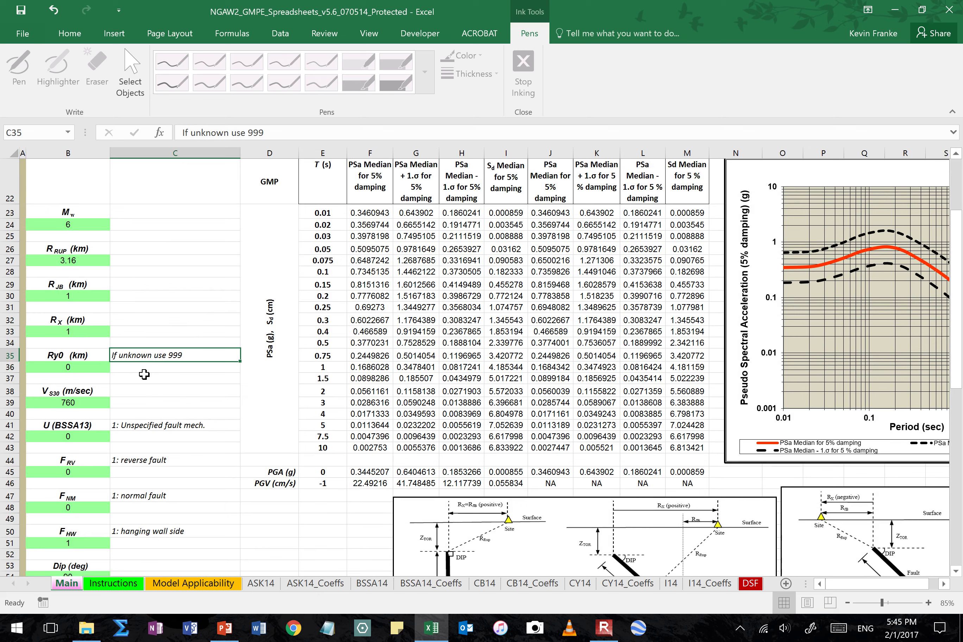
{"action": "left_click", "coordinate": [97, 368]}
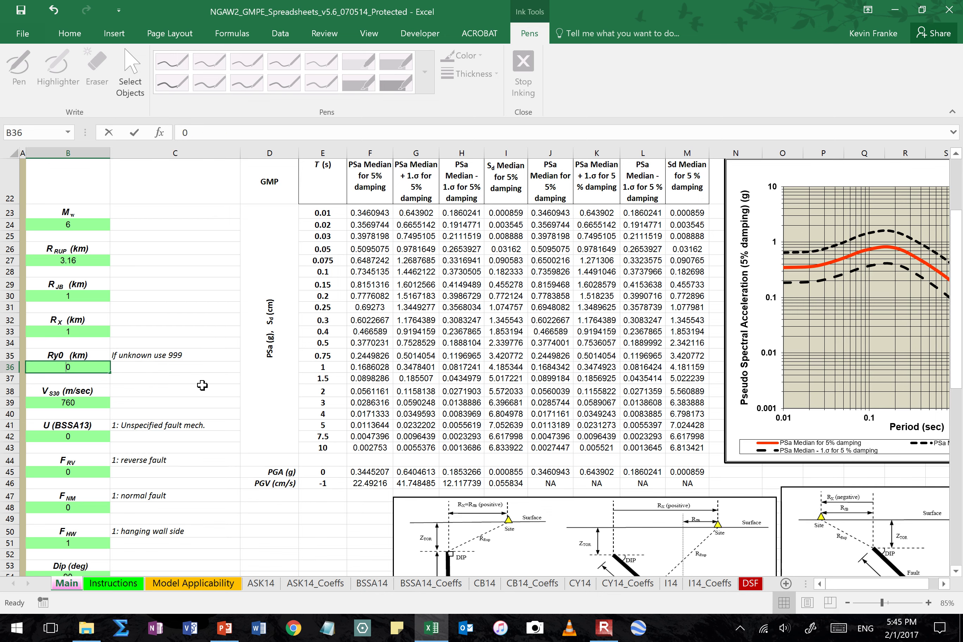
{"action": "type", "text": "999"}
{"action": "key", "text": "Return"}
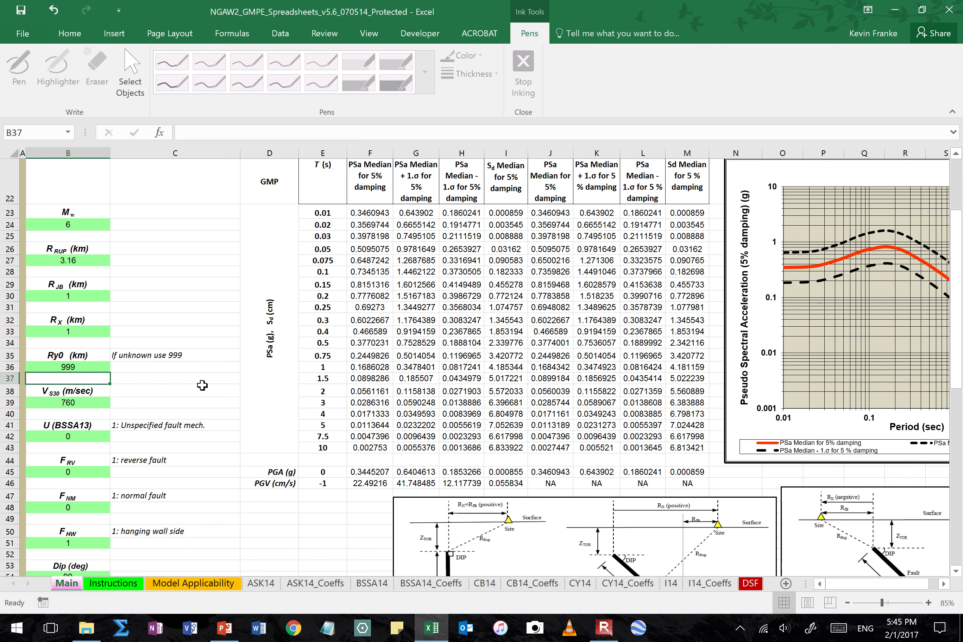
{"action": "left_click", "coordinate": [89, 367]}
{"action": "type", "text": "0"}
{"action": "key", "text": "Return"}
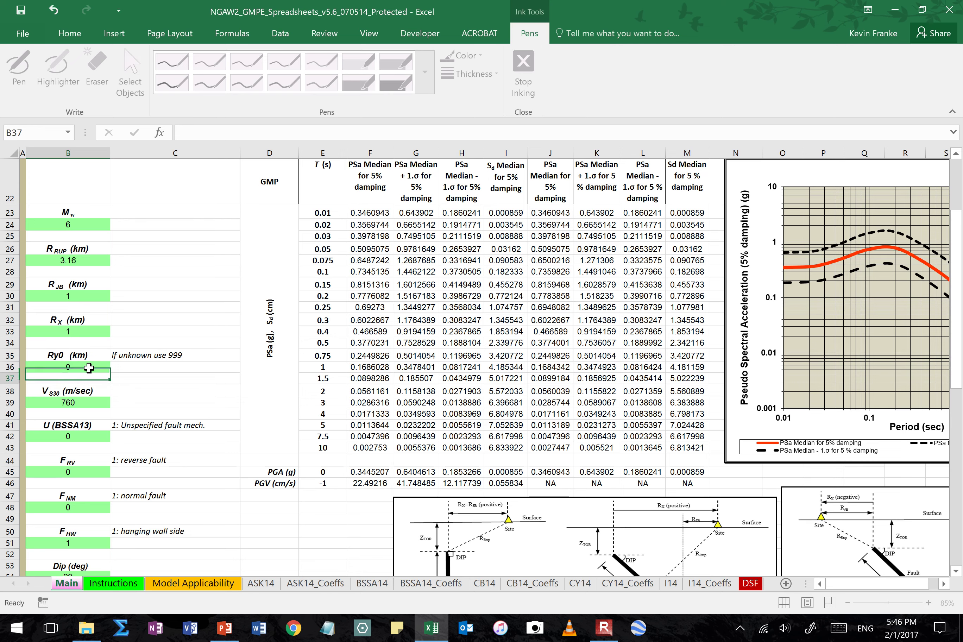
{"action": "scroll", "coordinate": [89, 367], "scroll_direction": "down", "scroll_amount": 5}
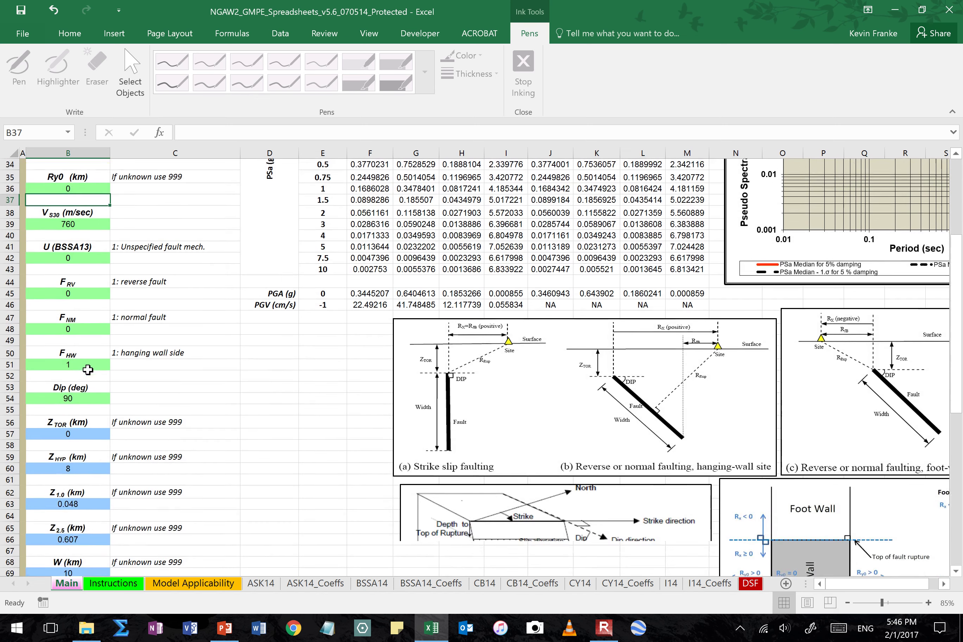
{"action": "left_click", "coordinate": [84, 361]}
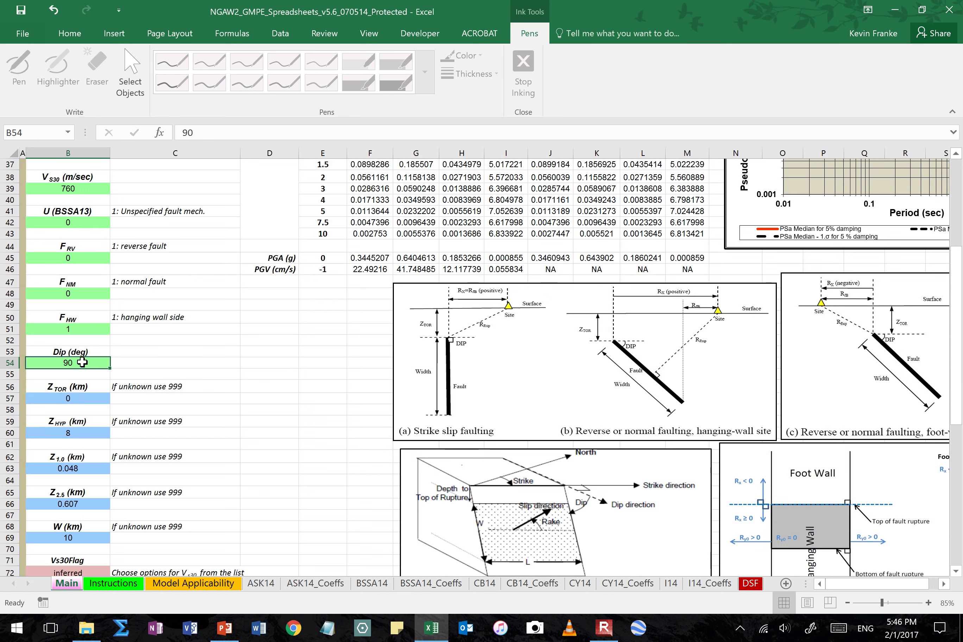
{"action": "type", "text": "45"}
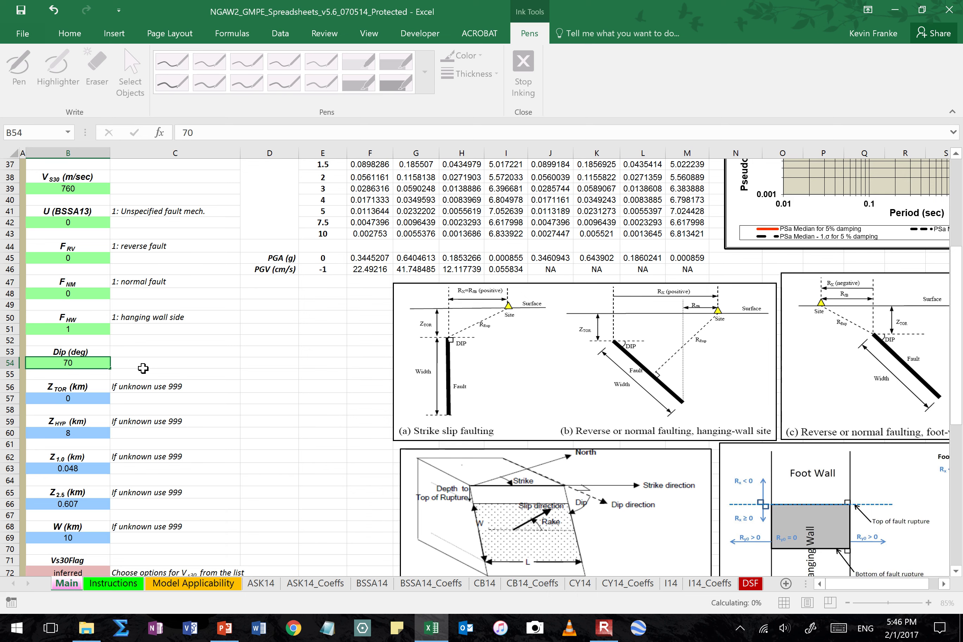
{"action": "key", "text": "Return"}
{"action": "key", "text": "Up"}
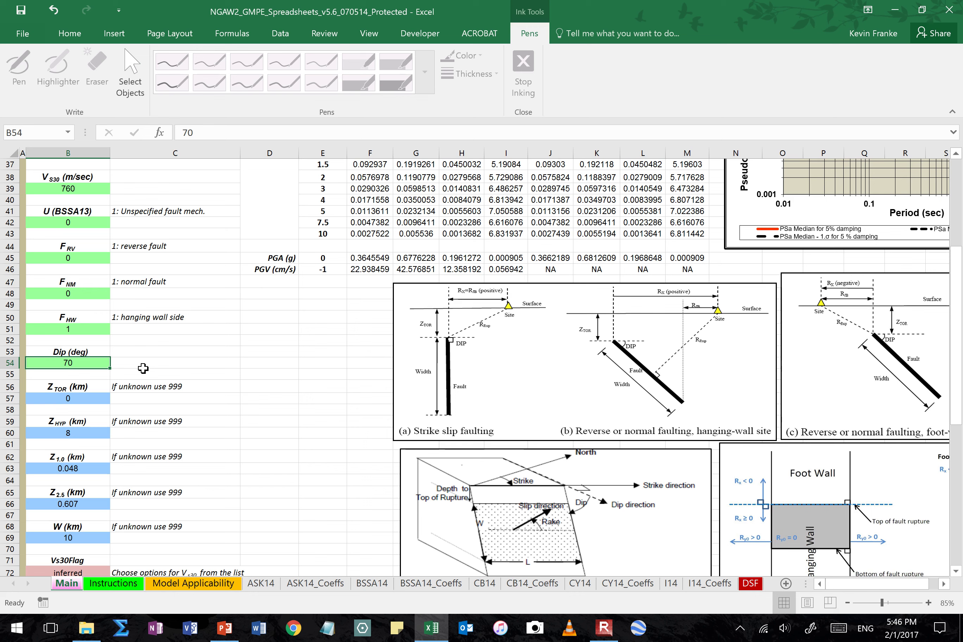
{"action": "type", "text": "45"}
{"action": "key", "text": "Return"}
{"action": "key", "text": "Up"}
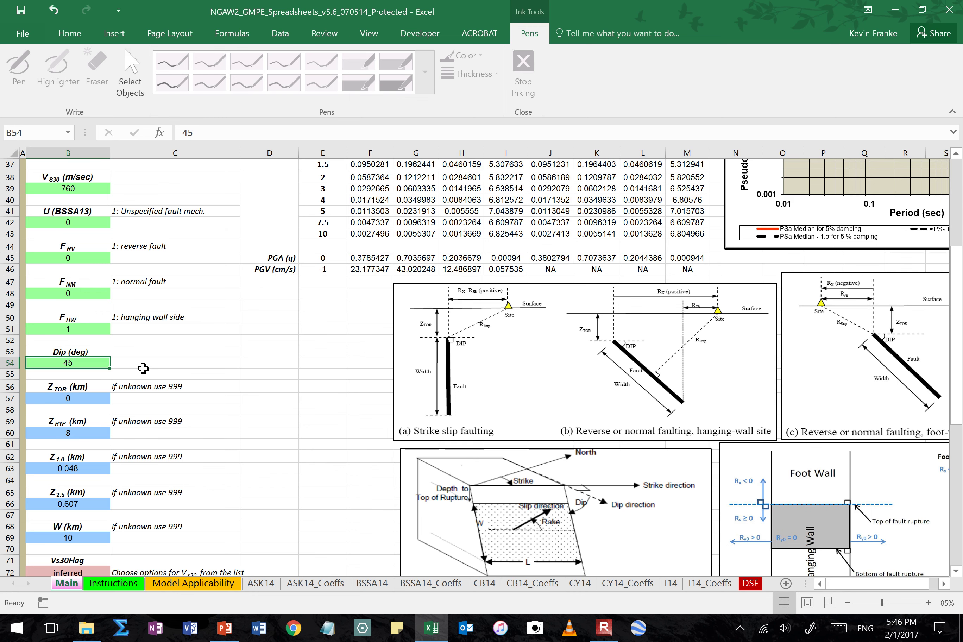
{"action": "type", "text": "90"}
{"action": "key", "text": "Return"}
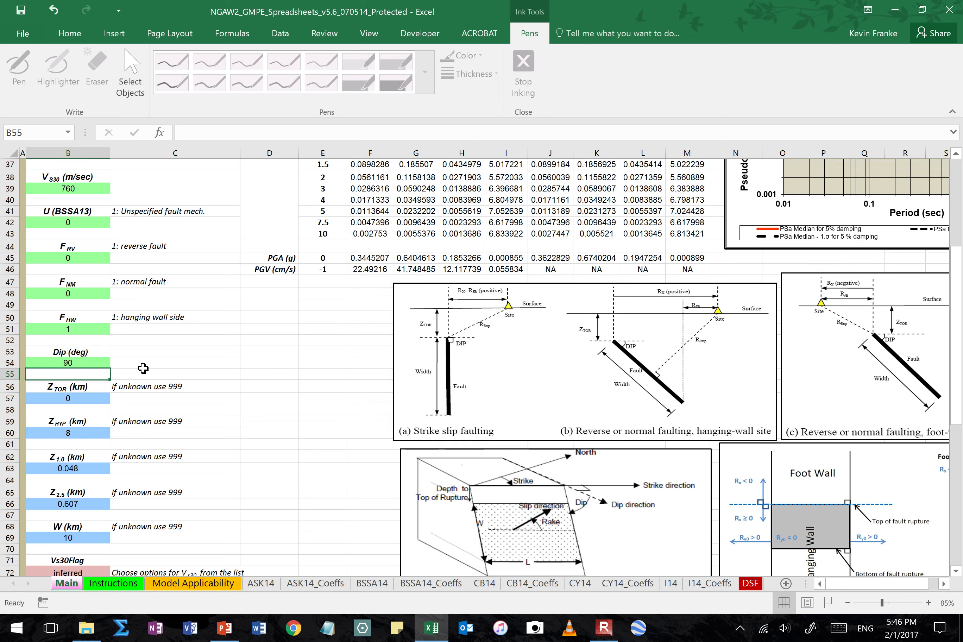
{"action": "scroll", "coordinate": [245, 400], "scroll_direction": "up", "scroll_amount": 12}
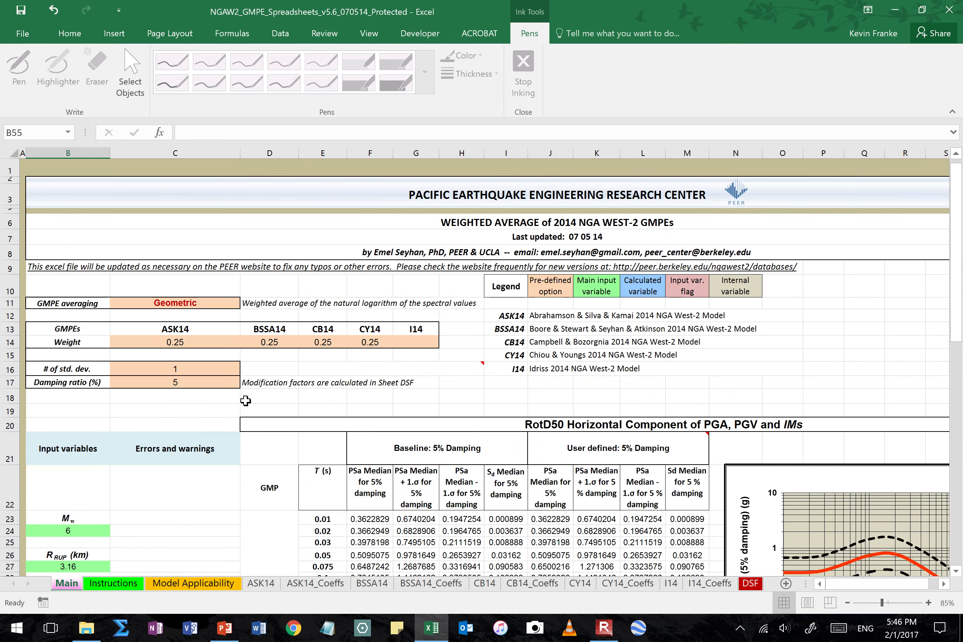
{"action": "scroll", "coordinate": [62, 522], "scroll_direction": "down", "scroll_amount": 18}
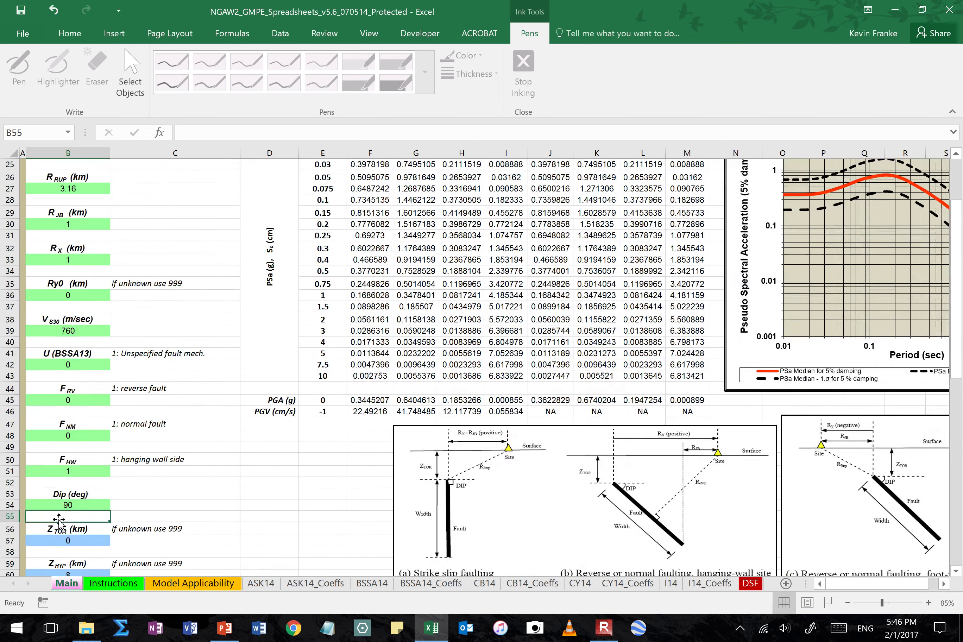
{"action": "scroll", "coordinate": [98, 253], "scroll_direction": "up", "scroll_amount": 2}
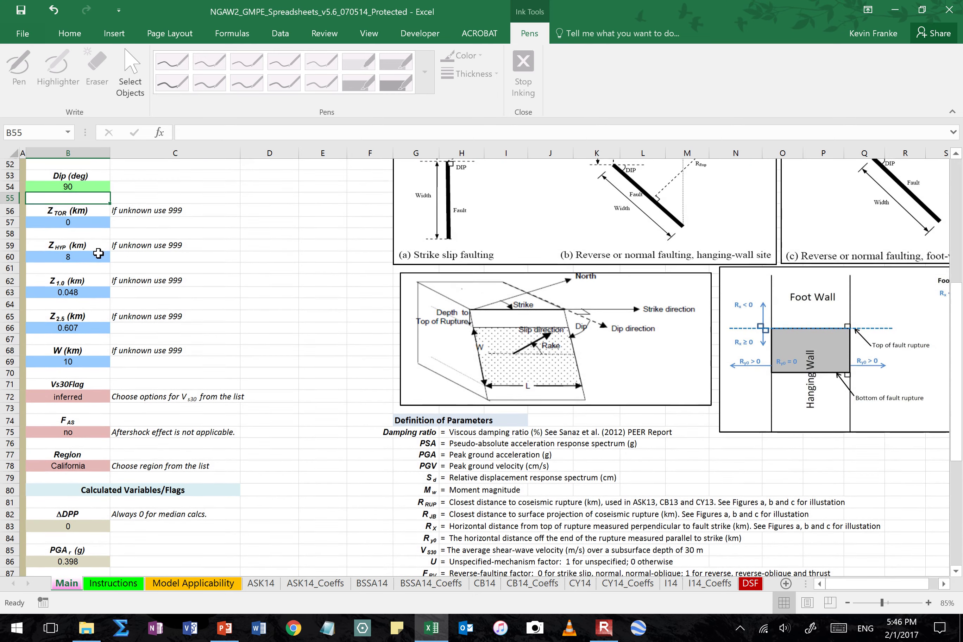
{"action": "scroll", "coordinate": [258, 280], "scroll_direction": "up", "scroll_amount": 16}
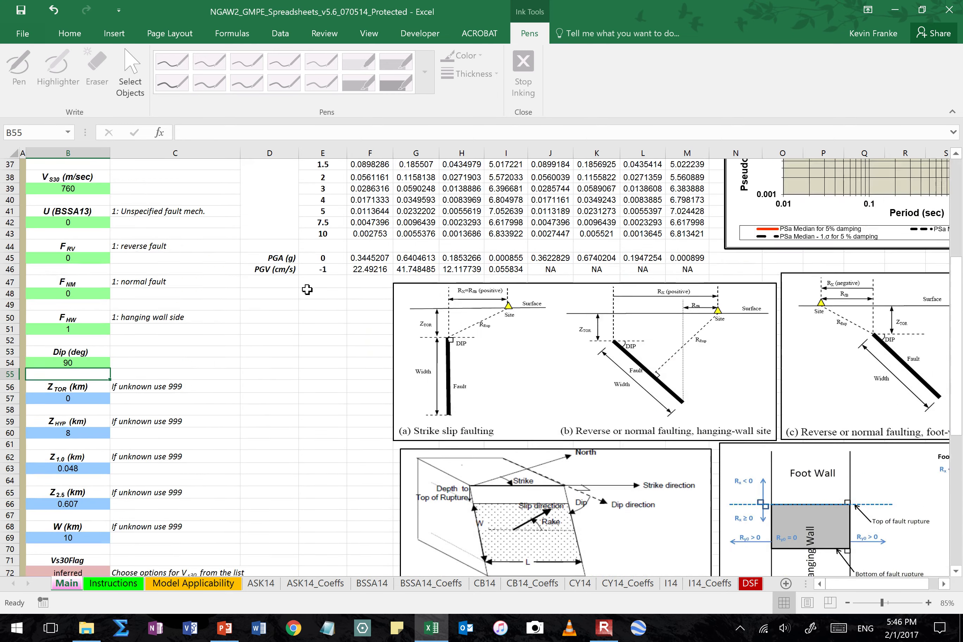
{"action": "left_click", "coordinate": [650, 291]}
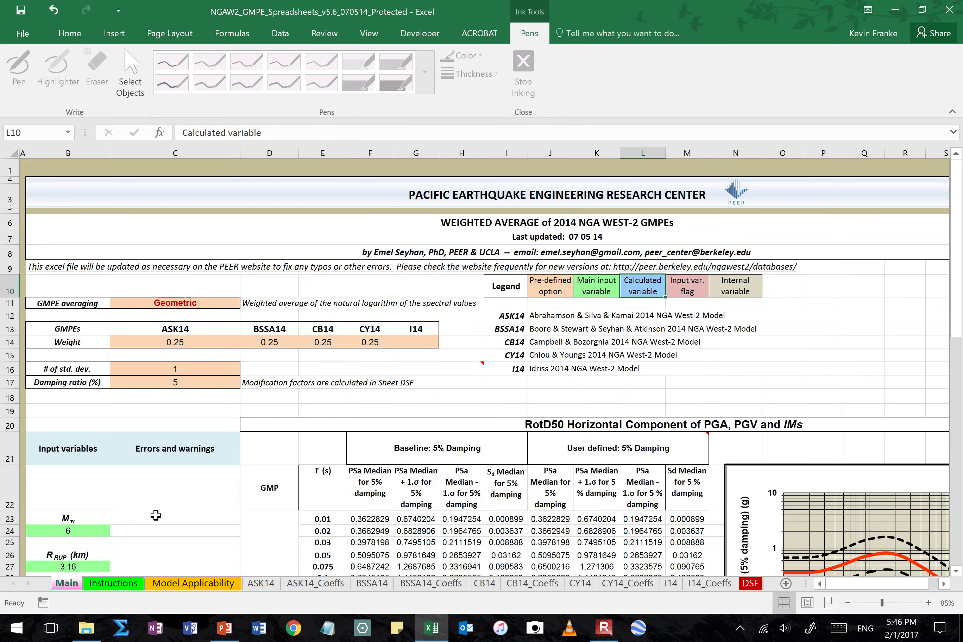
{"action": "scroll", "coordinate": [162, 514], "scroll_direction": "down", "scroll_amount": 16}
{"action": "scroll", "coordinate": [162, 510], "scroll_direction": "down", "scroll_amount": 2}
{"action": "scroll", "coordinate": [149, 509], "scroll_direction": "up", "scroll_amount": 2}
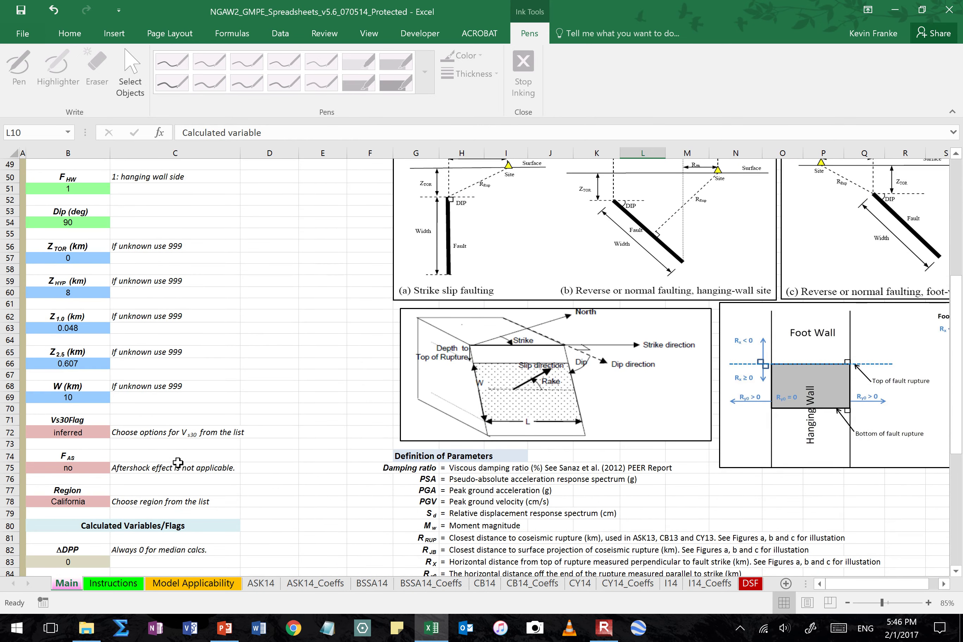
{"action": "left_click", "coordinate": [93, 260]}
{"action": "left_click", "coordinate": [86, 291]}
{"action": "left_click", "coordinate": [86, 261]}
{"action": "left_click", "coordinate": [88, 291]}
{"action": "left_click", "coordinate": [87, 328]}
{"action": "left_click", "coordinate": [87, 360]}
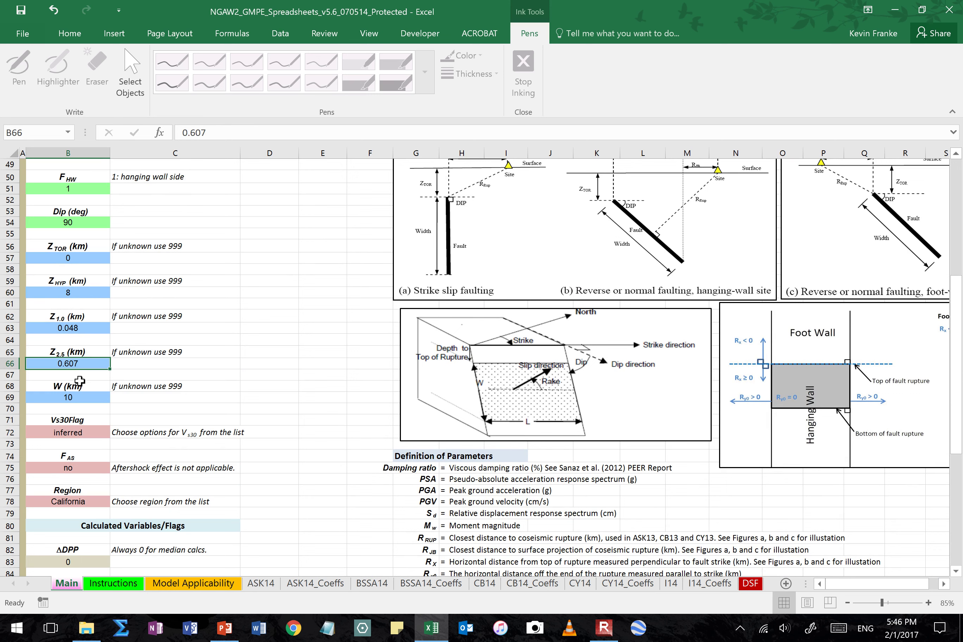
{"action": "left_click", "coordinate": [78, 395]}
{"action": "left_click", "coordinate": [268, 303]}
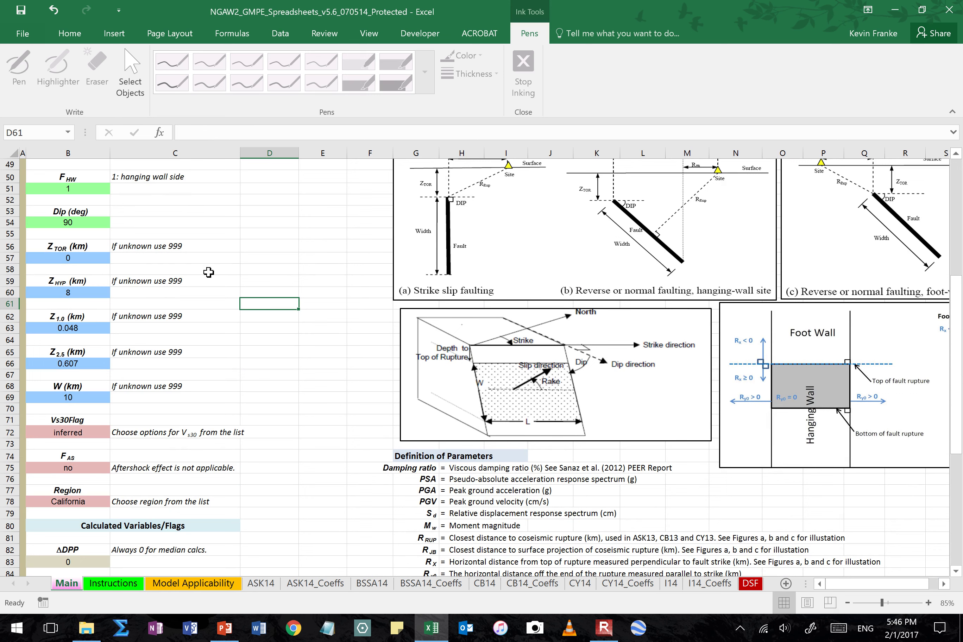
{"action": "left_click", "coordinate": [98, 257]}
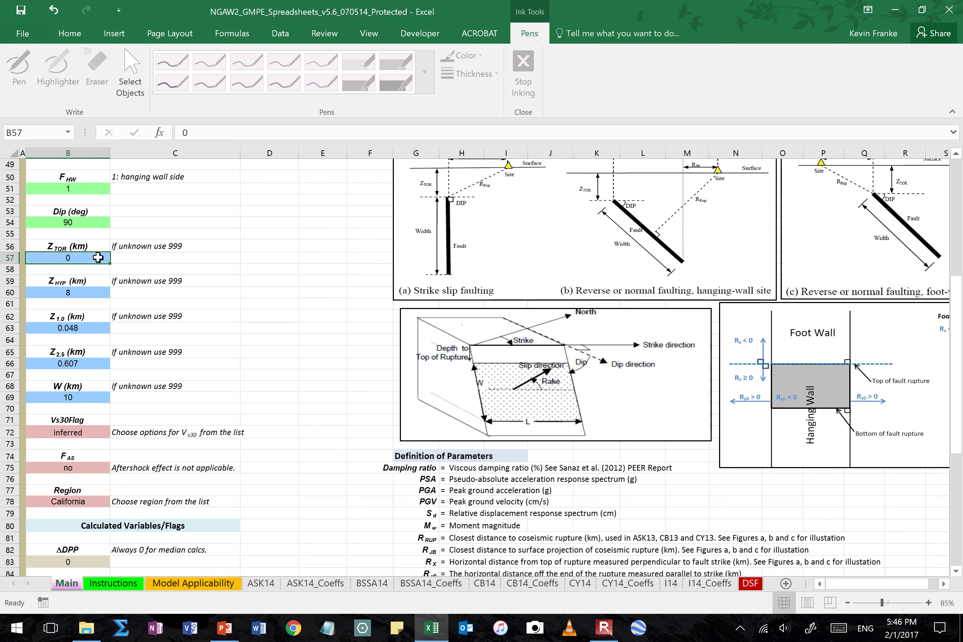
{"action": "type", "text": "999"}
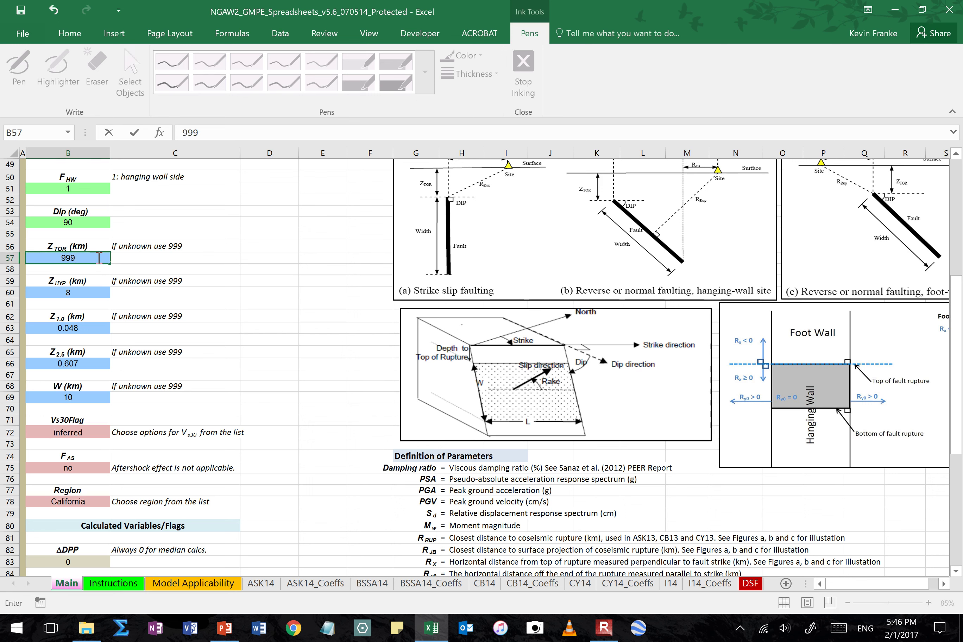
{"action": "key", "text": "Return"}
{"action": "left_click", "coordinate": [98, 257]}
{"action": "type", "text": "0"}
{"action": "key", "text": "Return"}
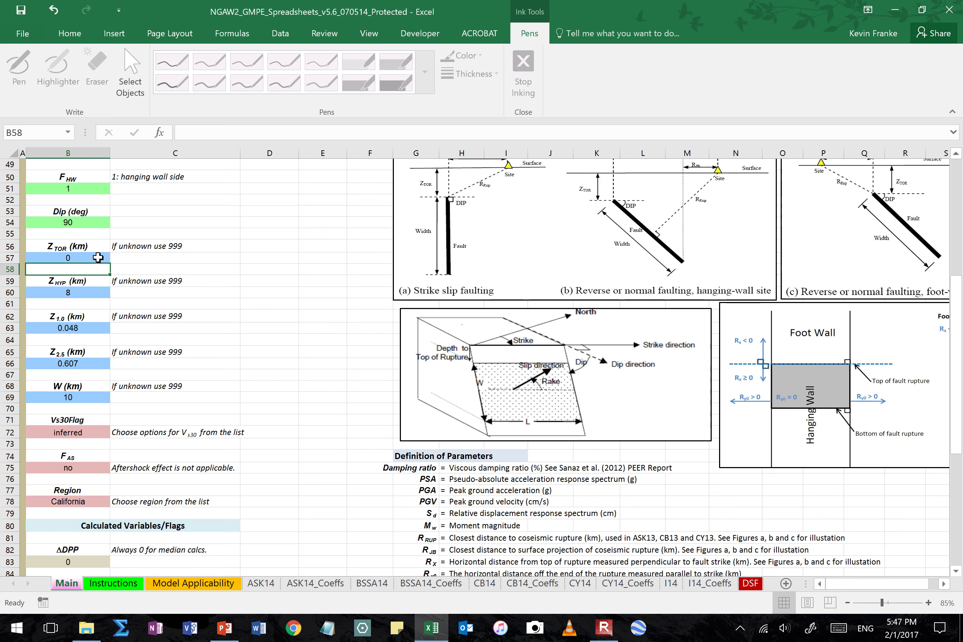
{"action": "scroll", "coordinate": [356, 292], "scroll_direction": "up", "scroll_amount": 1}
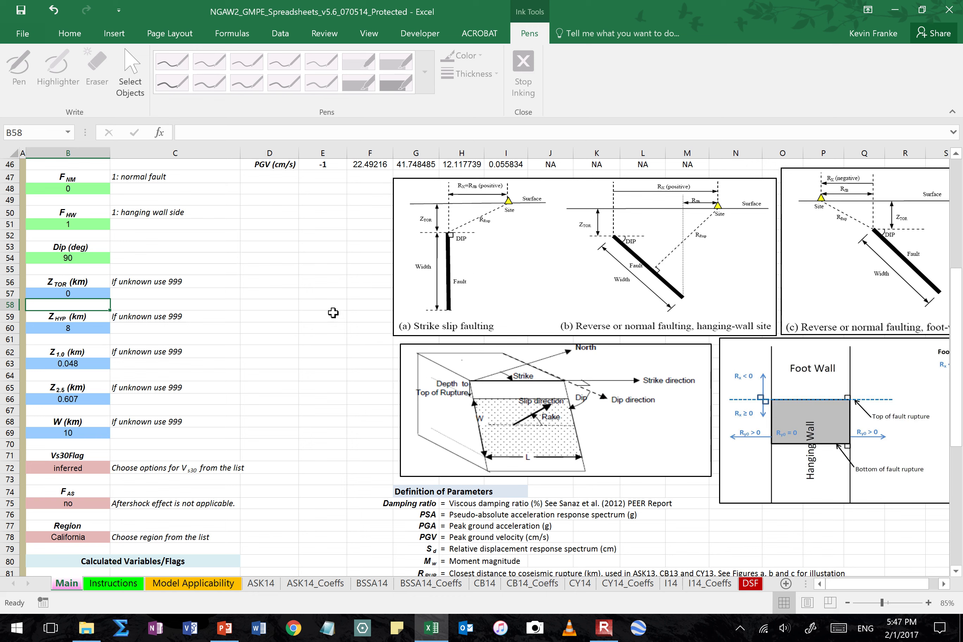
- Review the Z_TOR and Z_HYP inputs and the formula beside the Z_HYP cell
{"action": "left_click", "coordinate": [85, 294]}
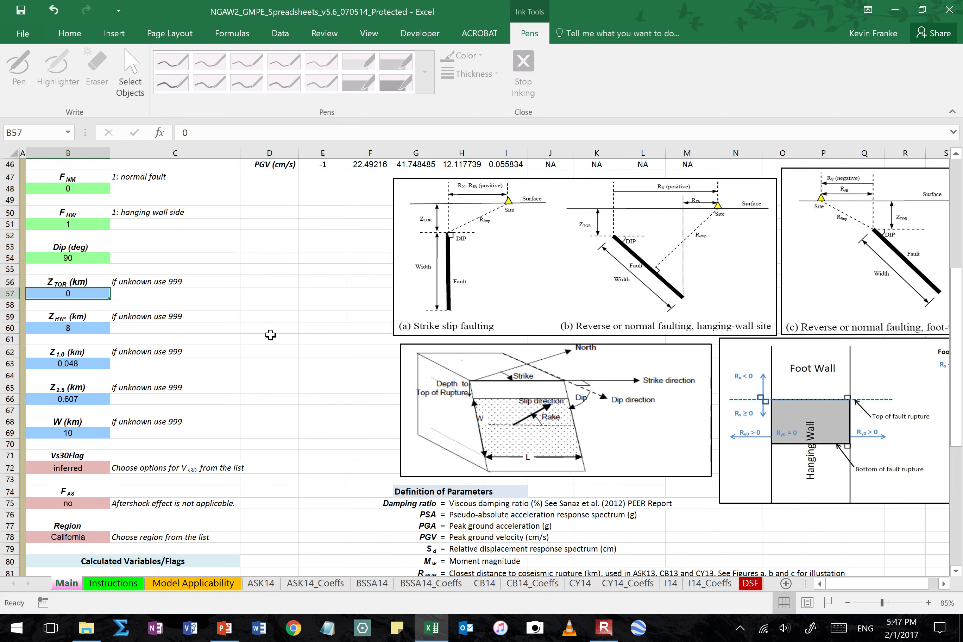
{"action": "scroll", "coordinate": [269, 333], "scroll_direction": "down", "scroll_amount": 1}
{"action": "left_click", "coordinate": [88, 291]}
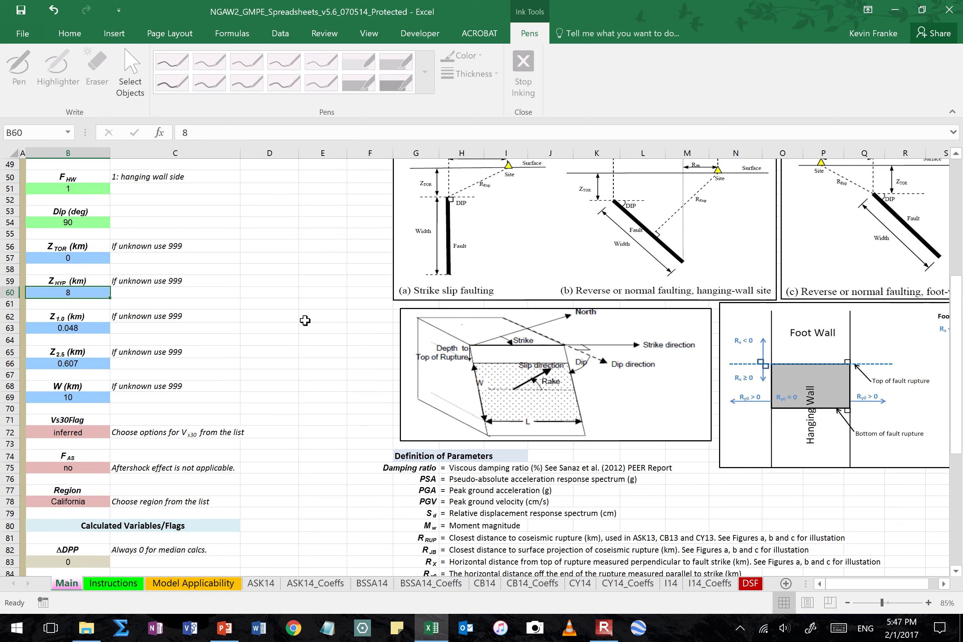
{"action": "scroll", "coordinate": [303, 326], "scroll_direction": "down", "scroll_amount": 7}
{"action": "scroll", "coordinate": [303, 325], "scroll_direction": "down", "scroll_amount": 2}
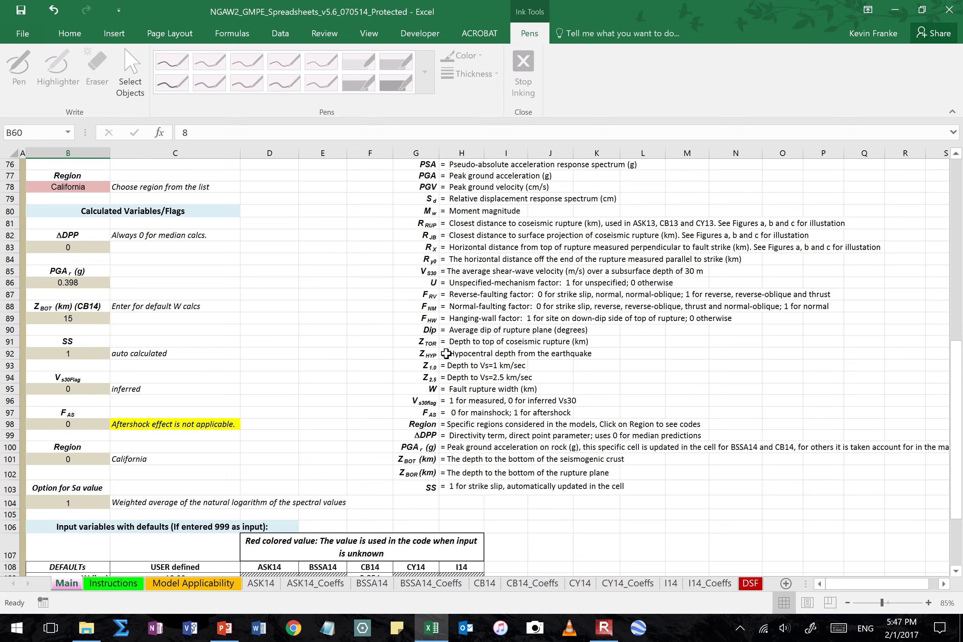
{"action": "scroll", "coordinate": [333, 351], "scroll_direction": "up", "scroll_amount": 4}
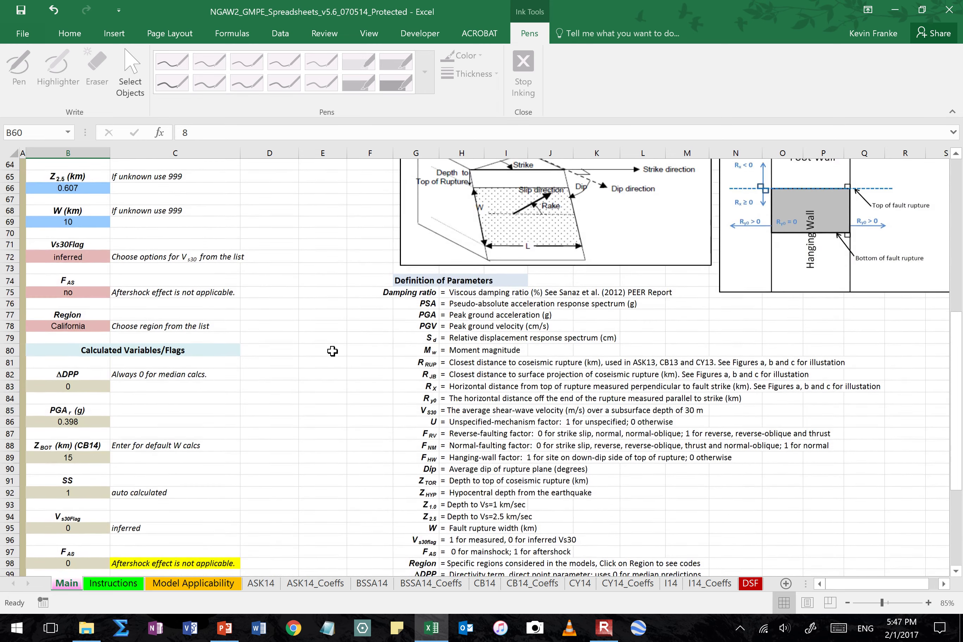
{"action": "scroll", "coordinate": [333, 351], "scroll_direction": "up", "scroll_amount": 6}
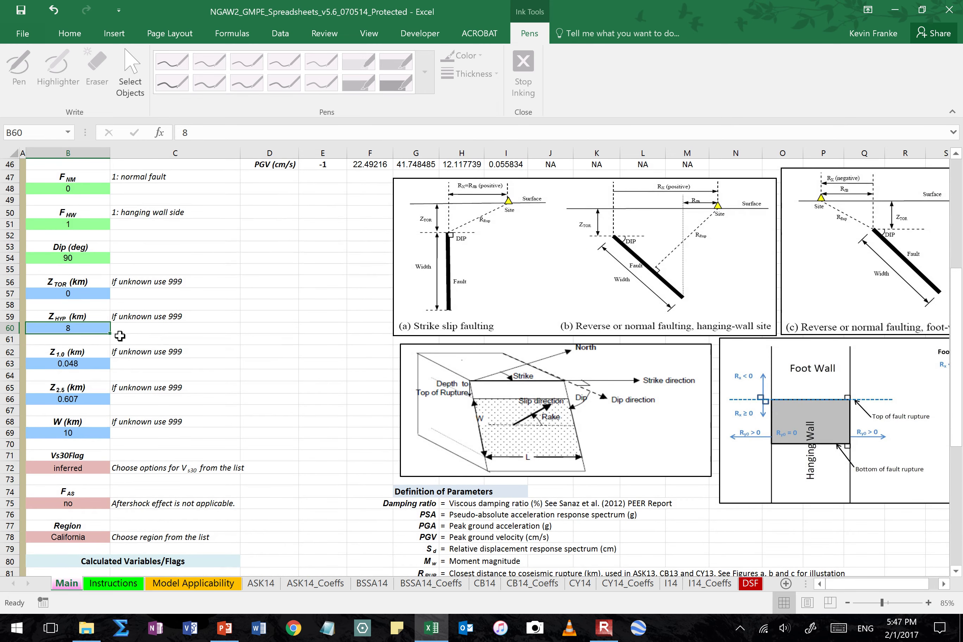
{"action": "left_click", "coordinate": [150, 332]}
{"action": "left_click", "coordinate": [107, 332]}
- Set Z_HYP to 999 (unknown) and select the Z1.0 through Z2.5 inputs
{"action": "type", "text": "999"}
{"action": "key", "text": "Return"}
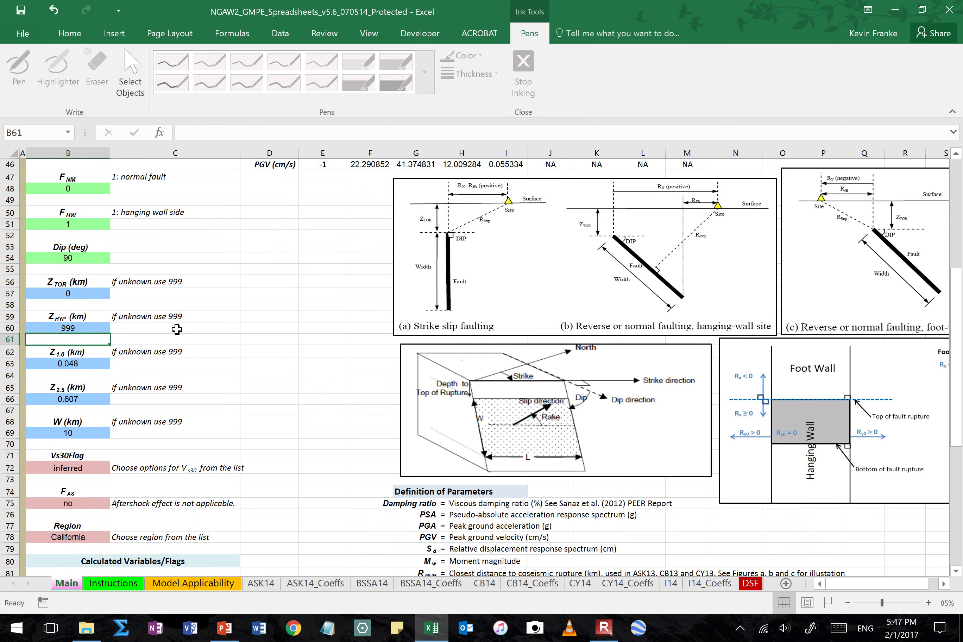
{"action": "left_click", "coordinate": [85, 363]}
{"action": "left_click_drag", "start_coordinate": [91, 352], "coordinate": [92, 398]}
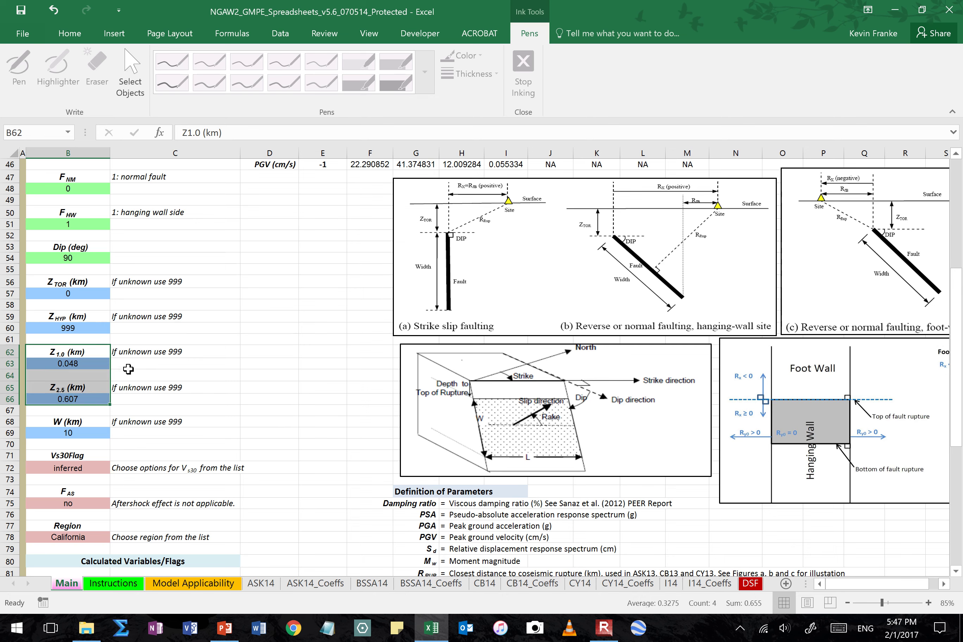
{"action": "left_click", "coordinate": [87, 352]}
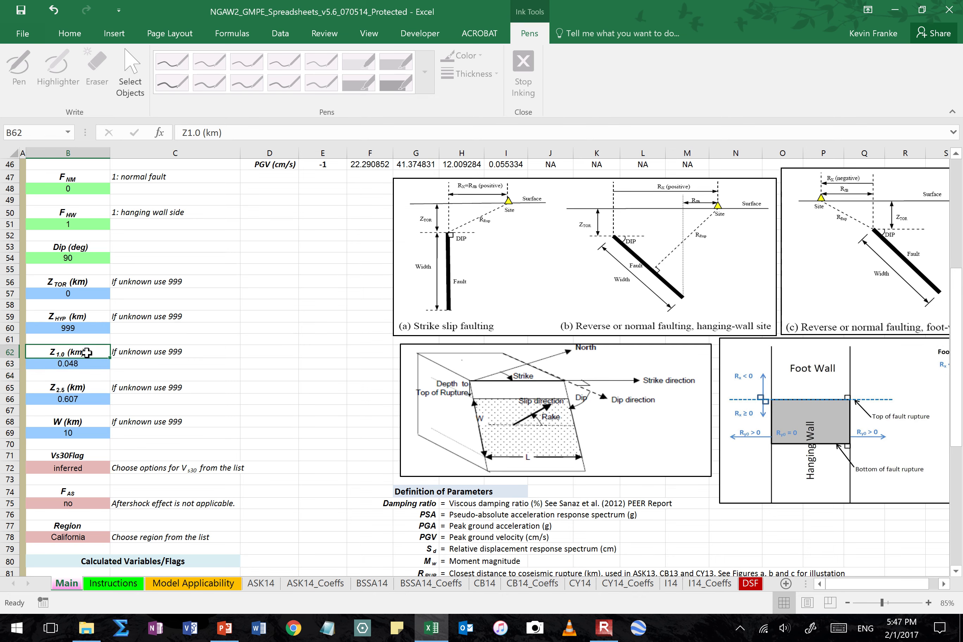
{"action": "left_click_drag", "start_coordinate": [86, 352], "coordinate": [88, 363]}
{"action": "scroll", "coordinate": [244, 383], "scroll_direction": "down", "scroll_amount": 7}
{"action": "scroll", "coordinate": [244, 382], "scroll_direction": "down", "scroll_amount": 2}
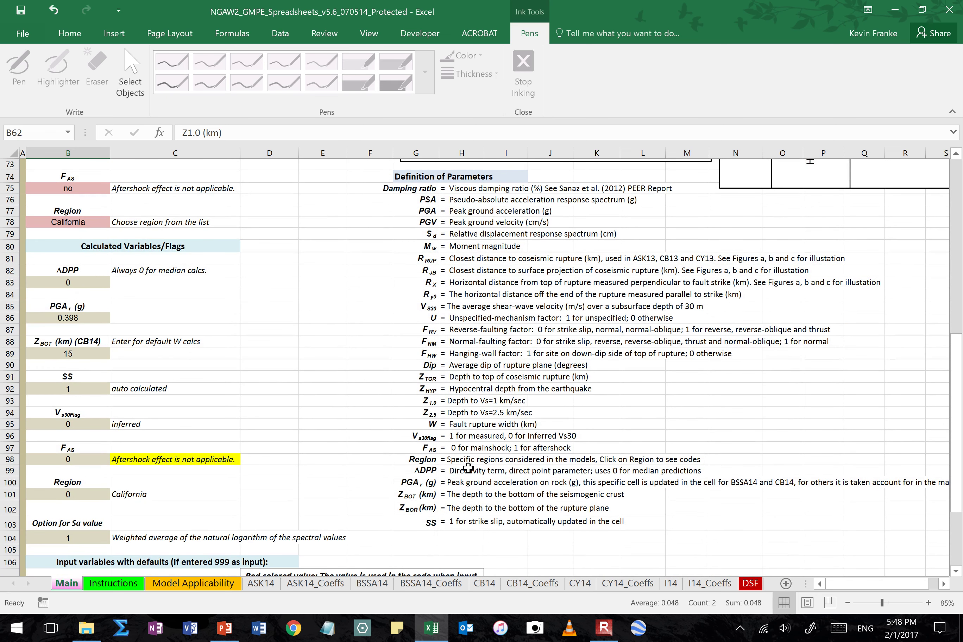
{"action": "left_click", "coordinate": [426, 400]}
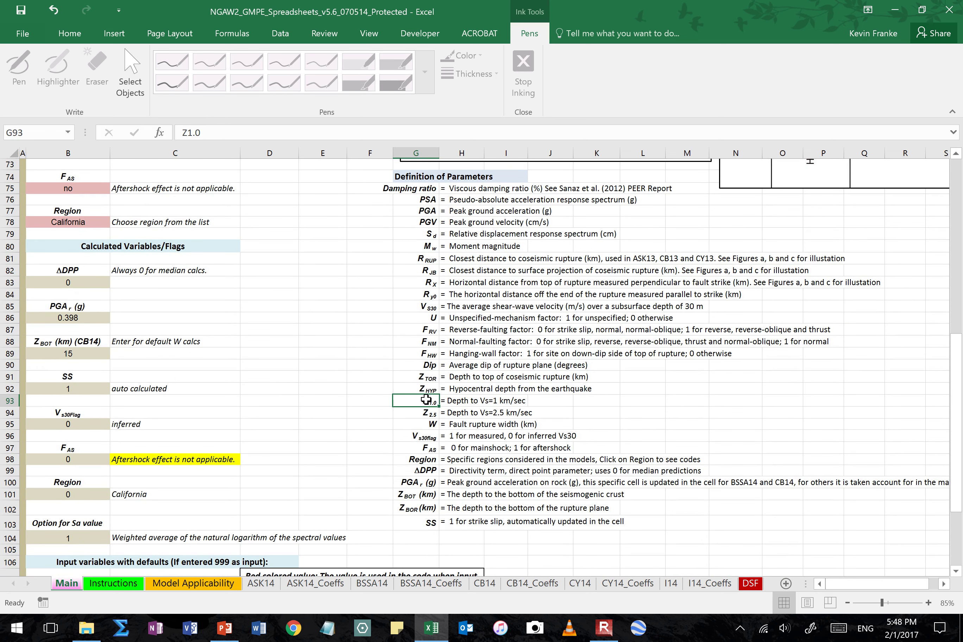
{"action": "left_click_drag", "start_coordinate": [426, 400], "coordinate": [522, 401]}
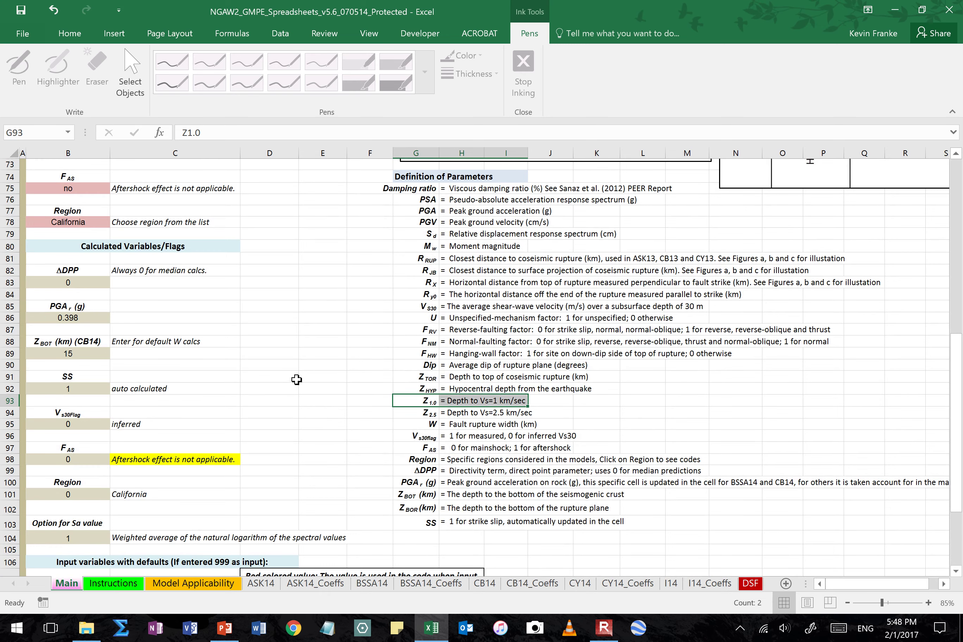
{"action": "scroll", "coordinate": [297, 381], "scroll_direction": "up", "scroll_amount": 9}
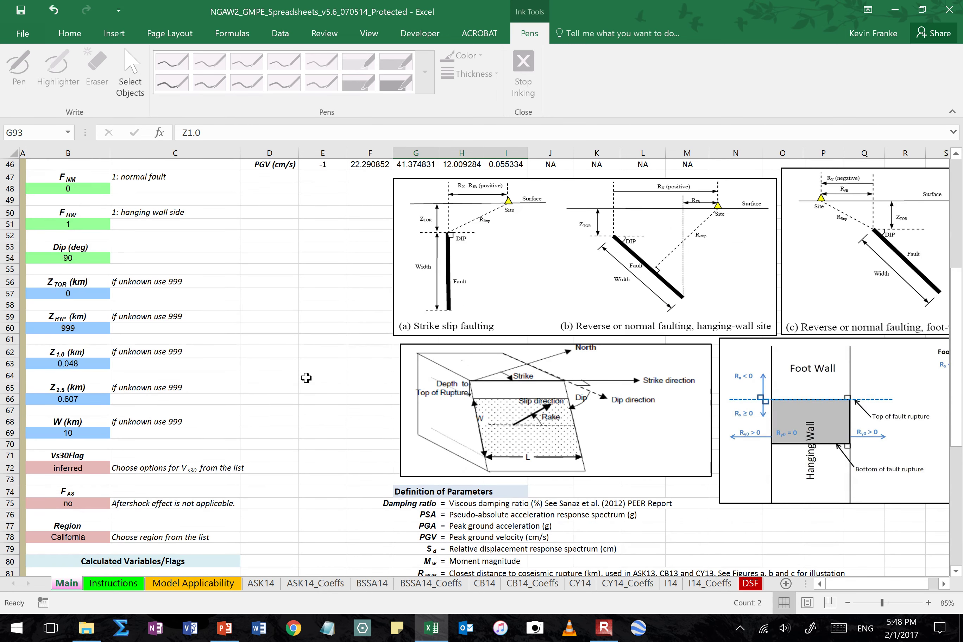
{"action": "left_click", "coordinate": [73, 351]}
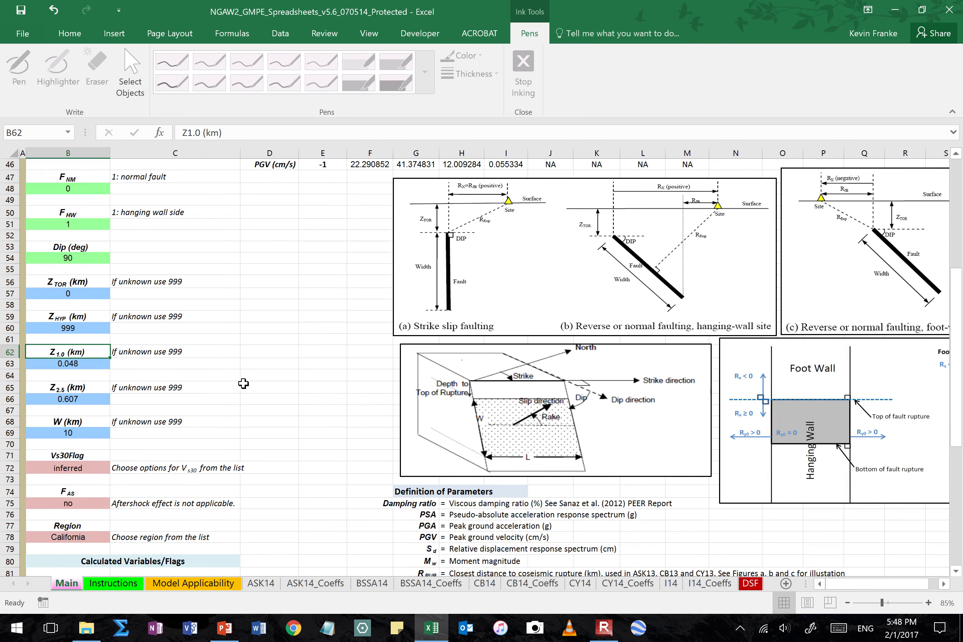
{"action": "scroll", "coordinate": [314, 383], "scroll_direction": "down", "scroll_amount": 4}
{"action": "scroll", "coordinate": [314, 383], "scroll_direction": "up", "scroll_amount": 2}
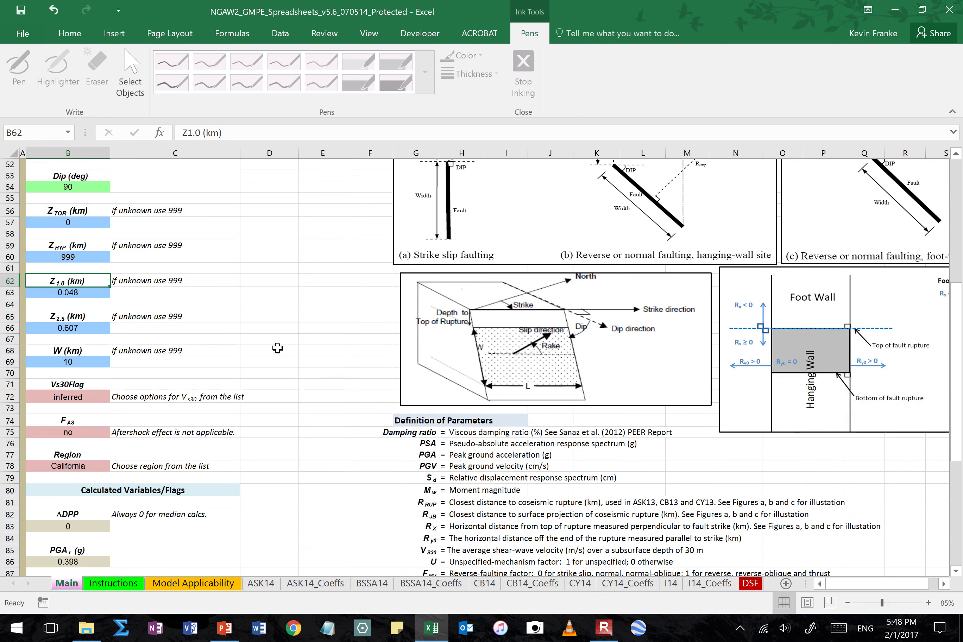
{"action": "left_click", "coordinate": [87, 318]}
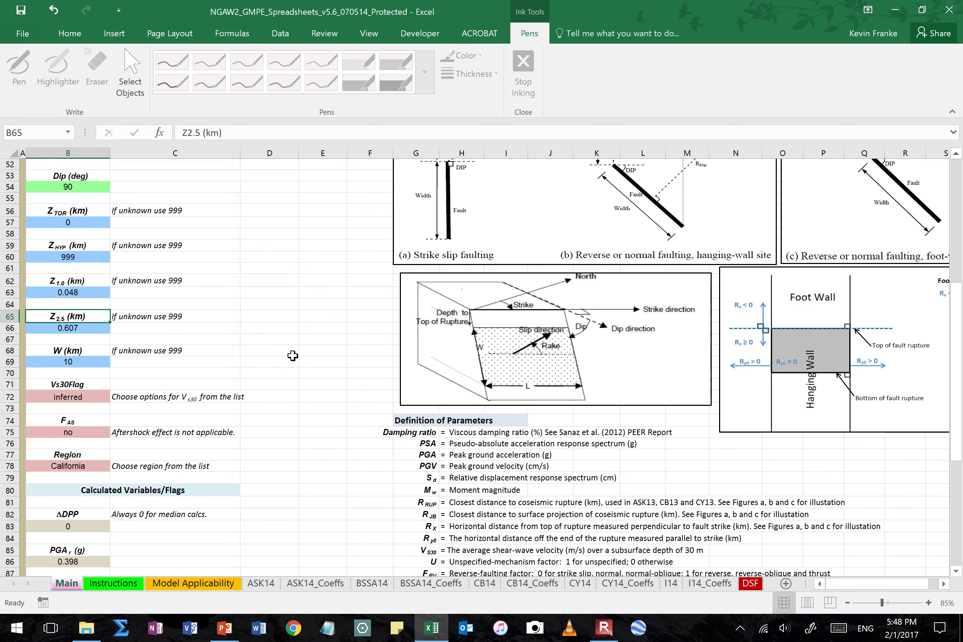
{"action": "scroll", "coordinate": [292, 356], "scroll_direction": "down", "scroll_amount": 5}
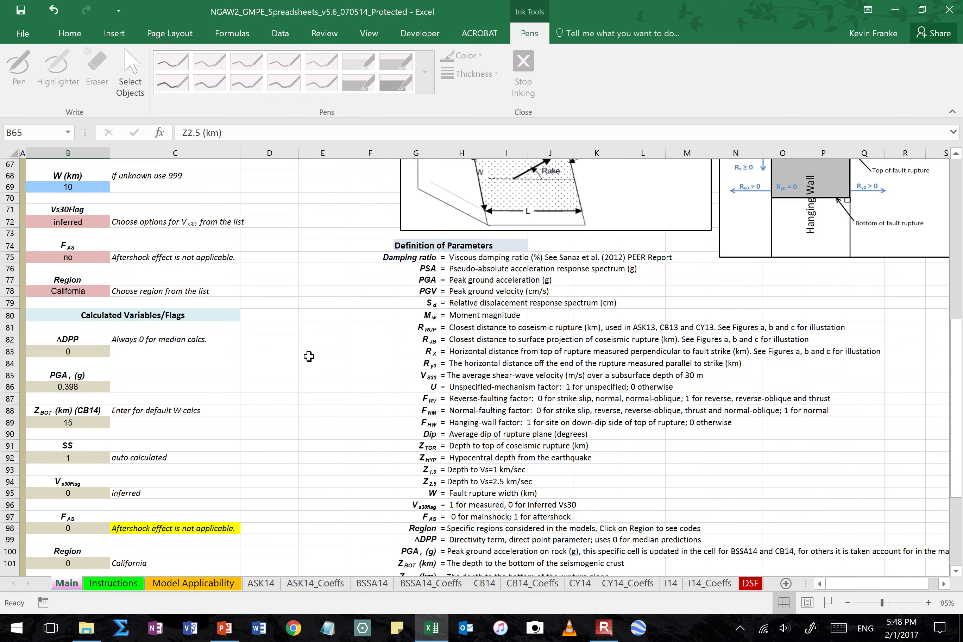
{"action": "scroll", "coordinate": [309, 357], "scroll_direction": "up", "scroll_amount": 4}
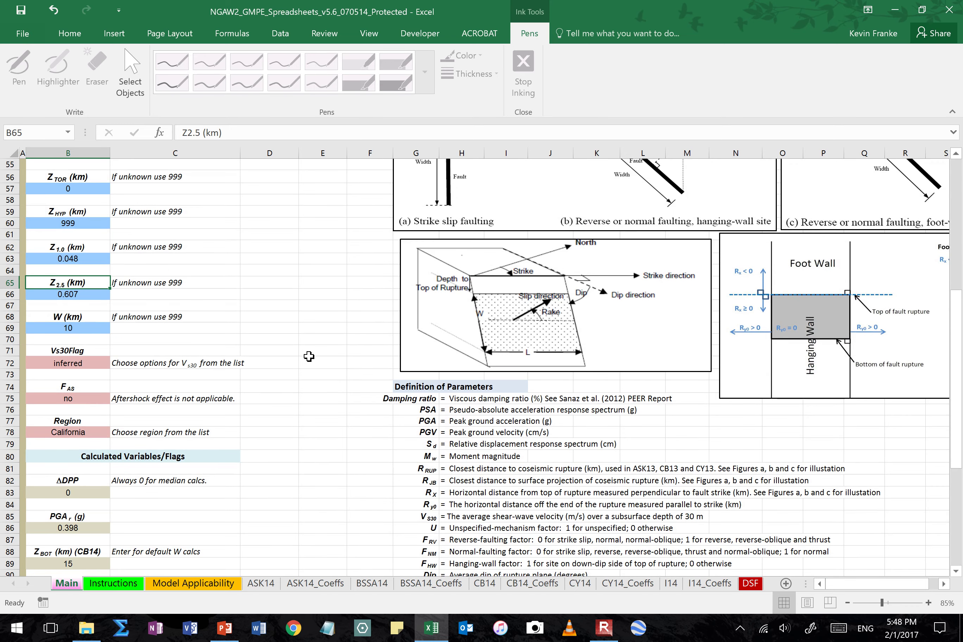
{"action": "scroll", "coordinate": [309, 356], "scroll_direction": "up", "scroll_amount": 1}
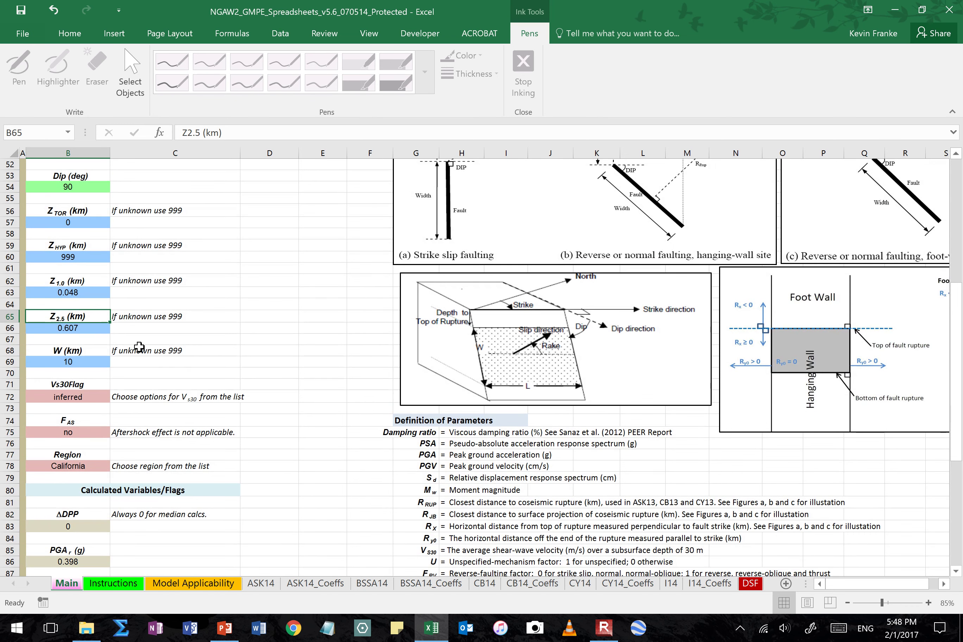
{"action": "left_click", "coordinate": [91, 329]}
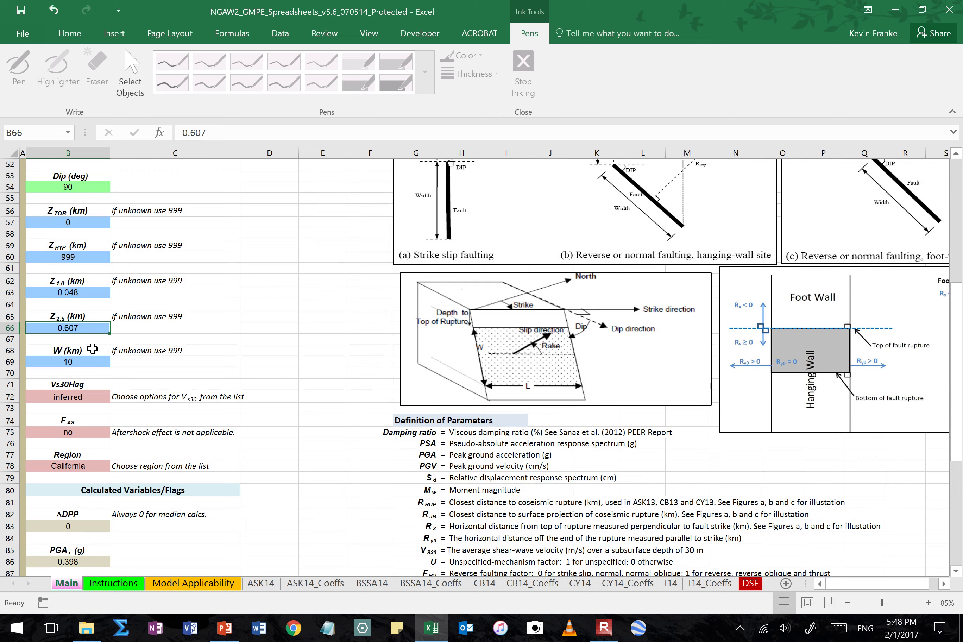
{"action": "left_click_drag", "start_coordinate": [89, 351], "coordinate": [90, 361]}
{"action": "scroll", "coordinate": [255, 360], "scroll_direction": "down", "scroll_amount": 6}
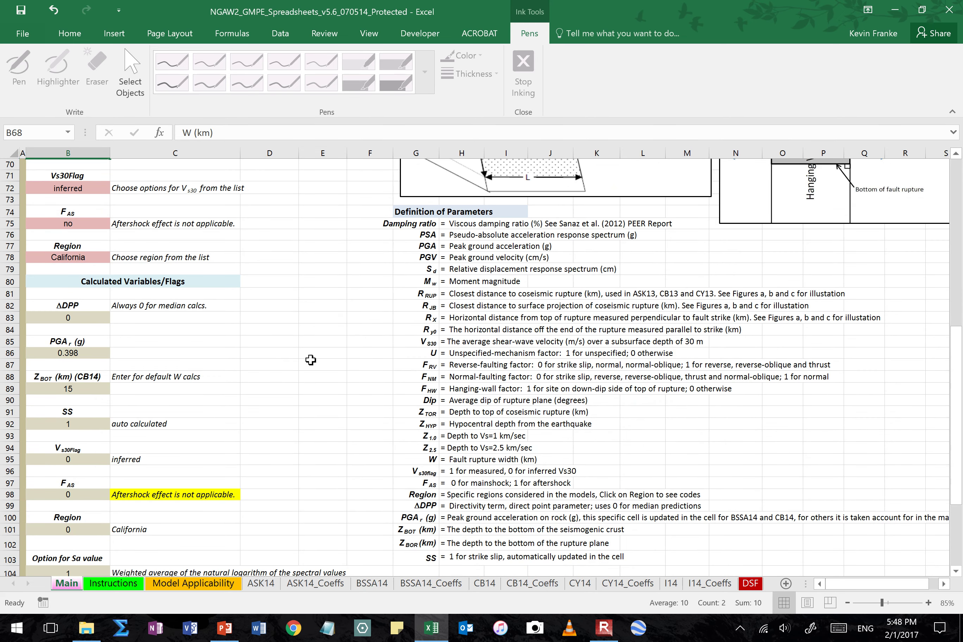
{"action": "left_click_drag", "start_coordinate": [429, 457], "coordinate": [538, 457]}
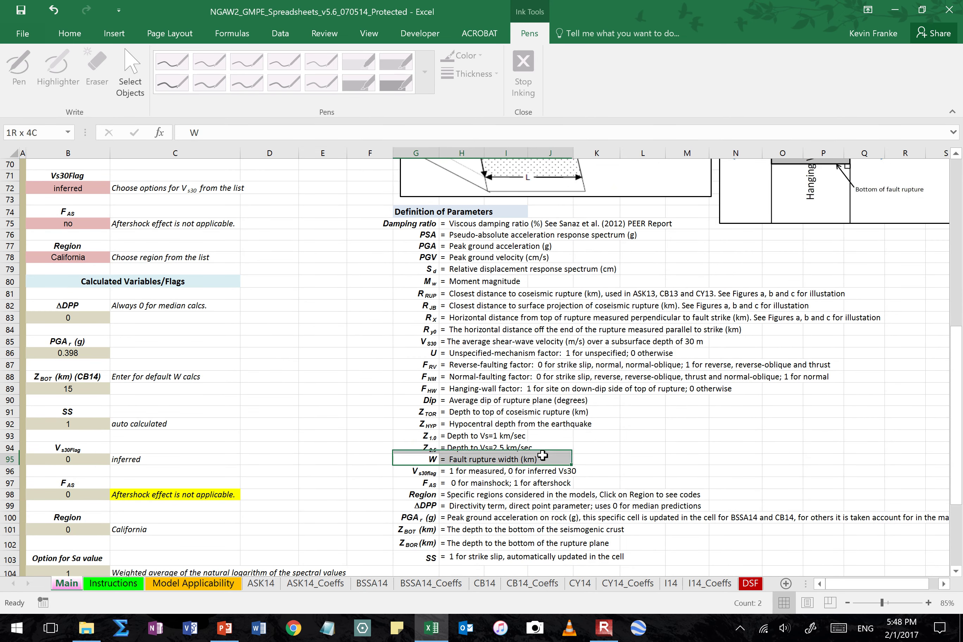
{"action": "scroll", "coordinate": [313, 400], "scroll_direction": "up", "scroll_amount": 5}
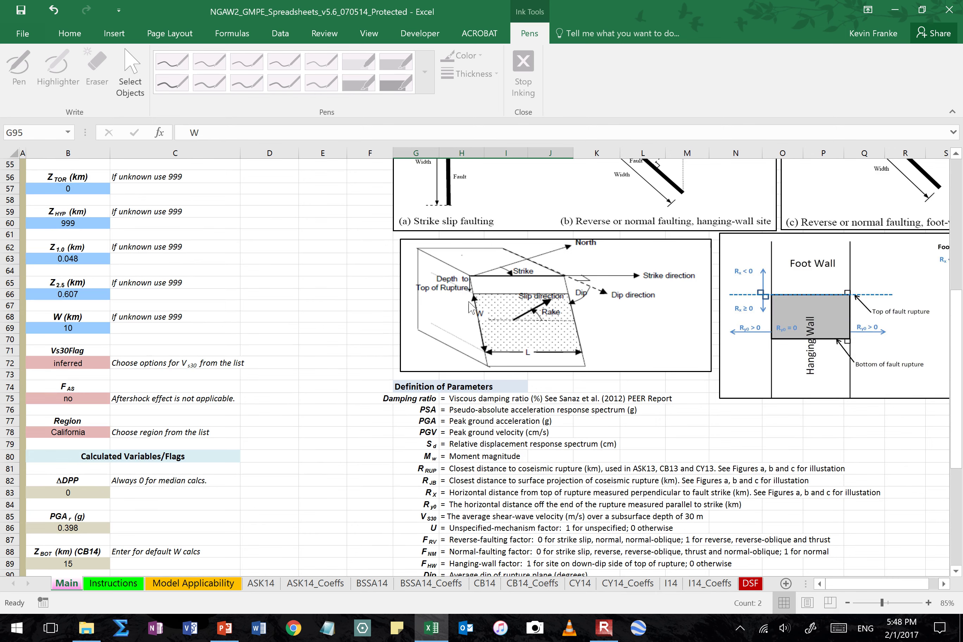
{"action": "scroll", "coordinate": [506, 310], "scroll_direction": "up", "scroll_amount": 3, "text": "ctrl"}
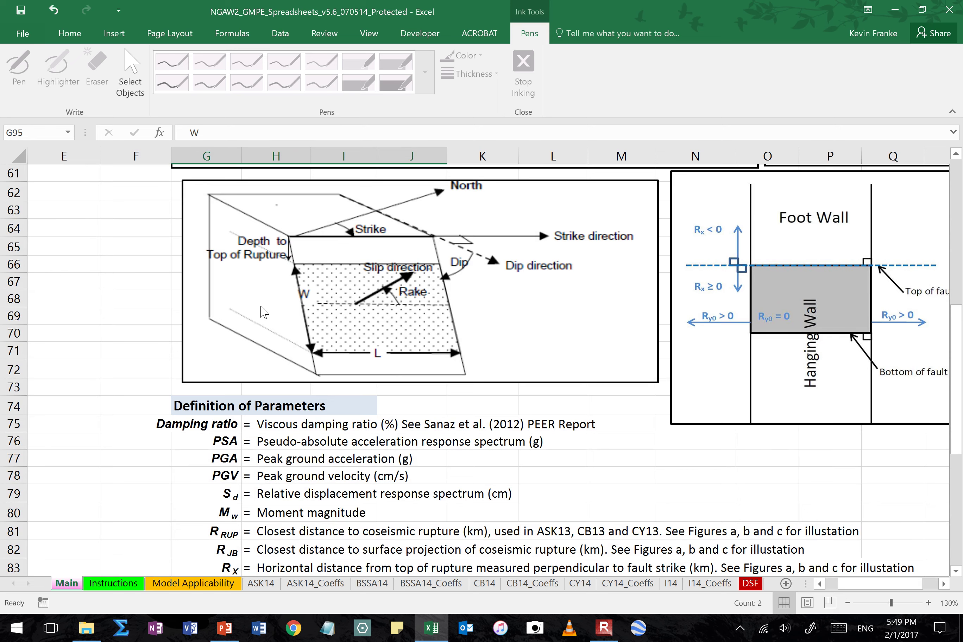
{"action": "scroll", "coordinate": [262, 306], "scroll_direction": "down", "scroll_amount": 4, "text": "ctrl"}
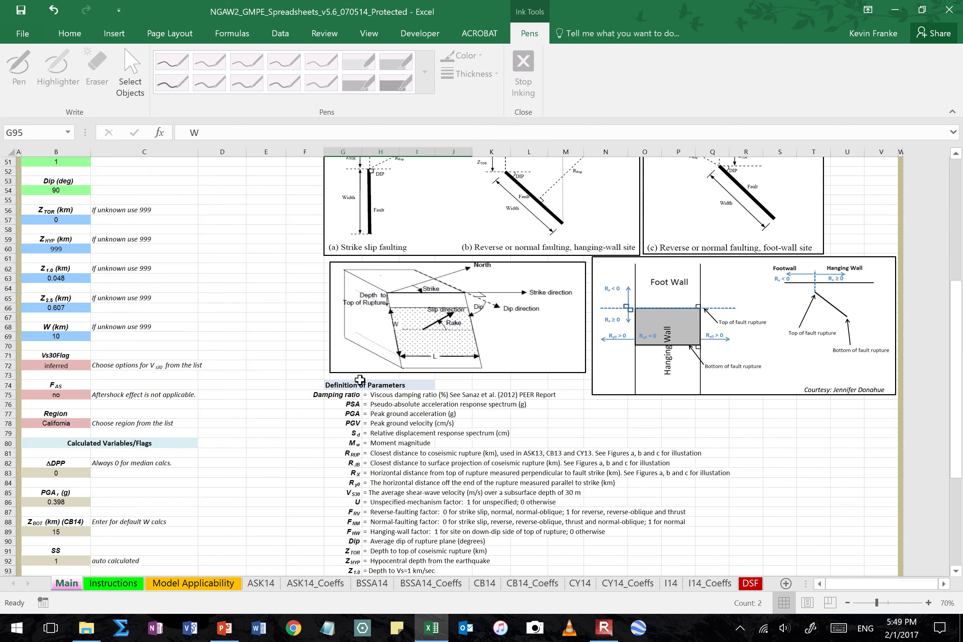
{"action": "scroll", "coordinate": [179, 343], "scroll_direction": "down", "scroll_amount": 2}
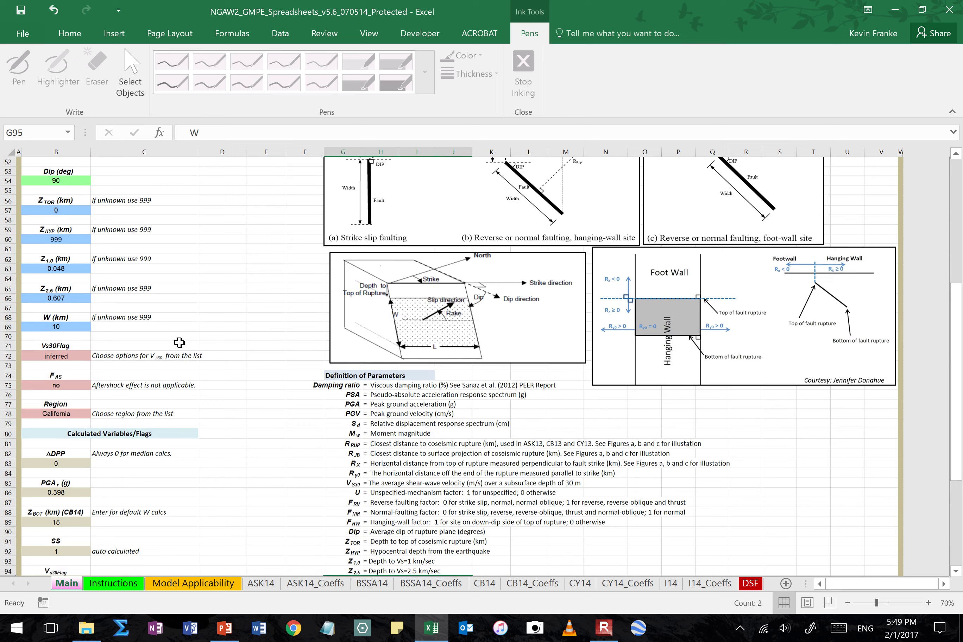
{"action": "scroll", "coordinate": [180, 343], "scroll_direction": "down", "scroll_amount": 2}
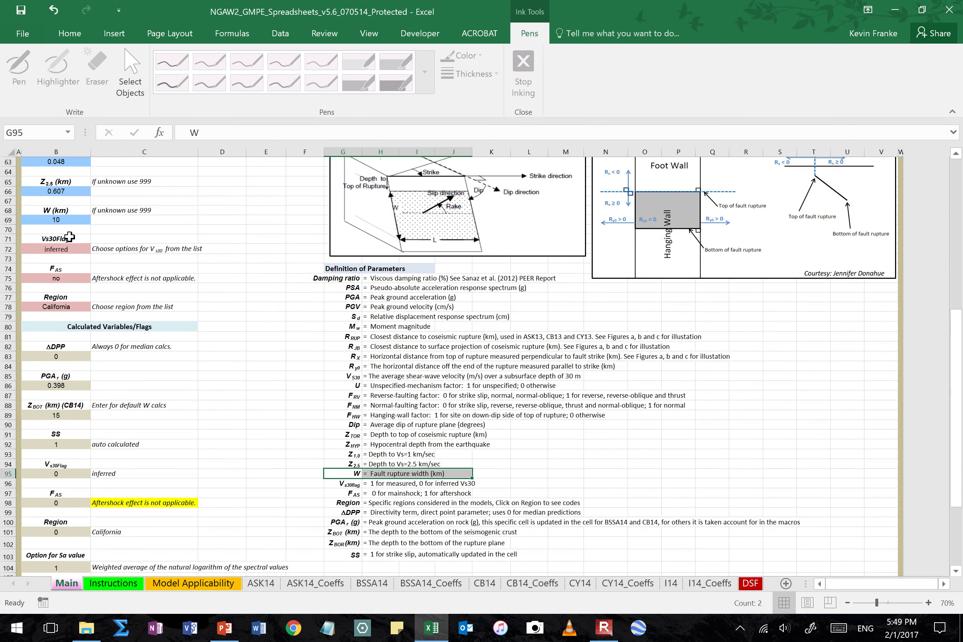
{"action": "left_click", "coordinate": [82, 250]}
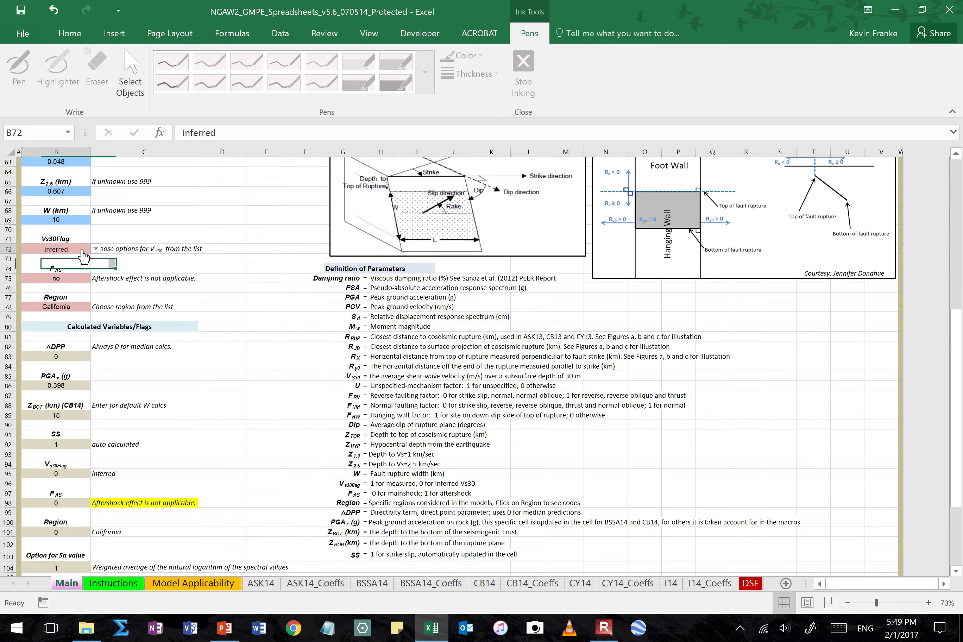
{"action": "left_click", "coordinate": [96, 248]}
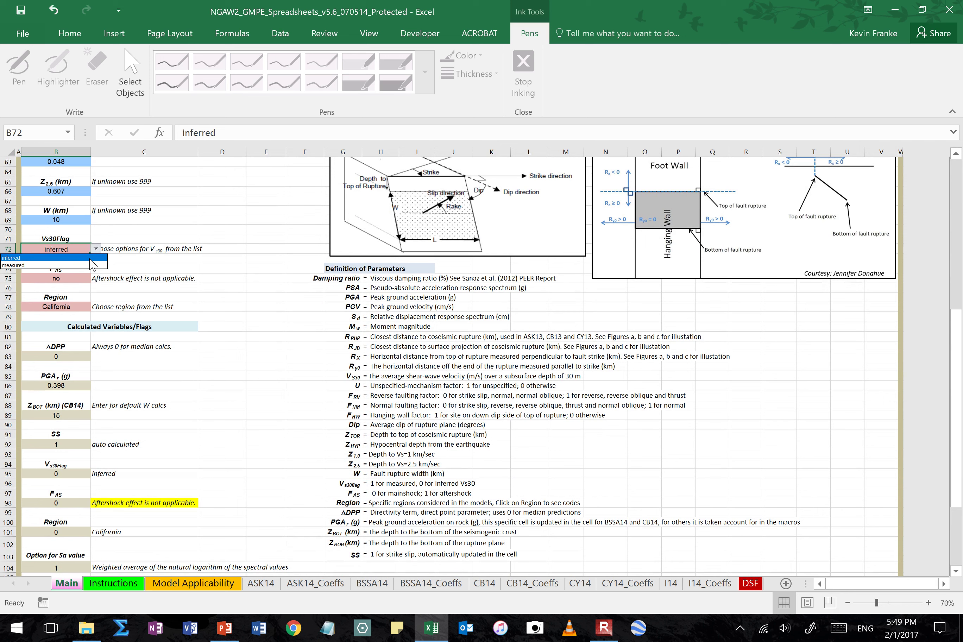
{"action": "left_click", "coordinate": [90, 266]}
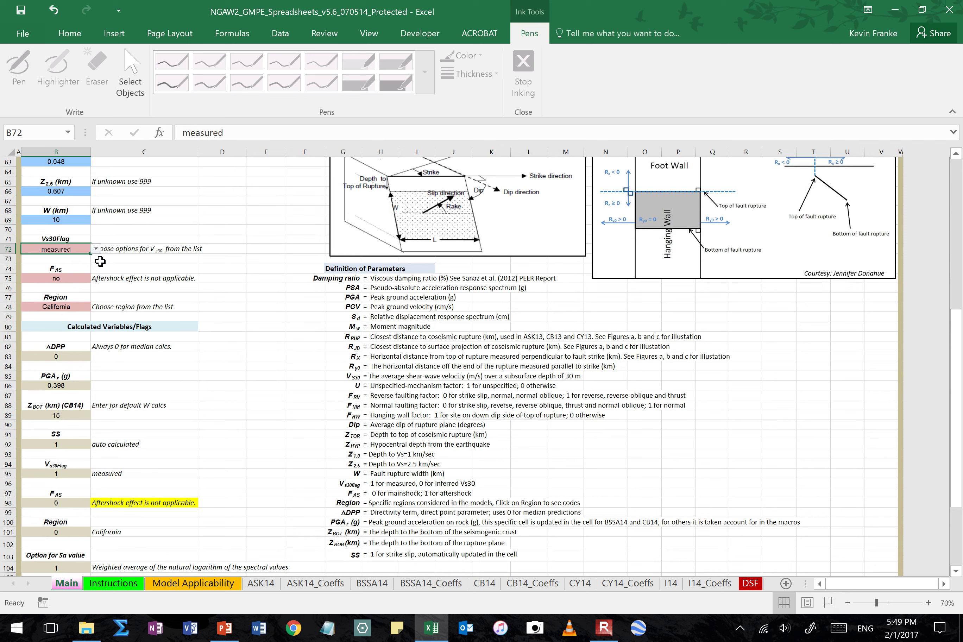
{"action": "left_click", "coordinate": [96, 248]}
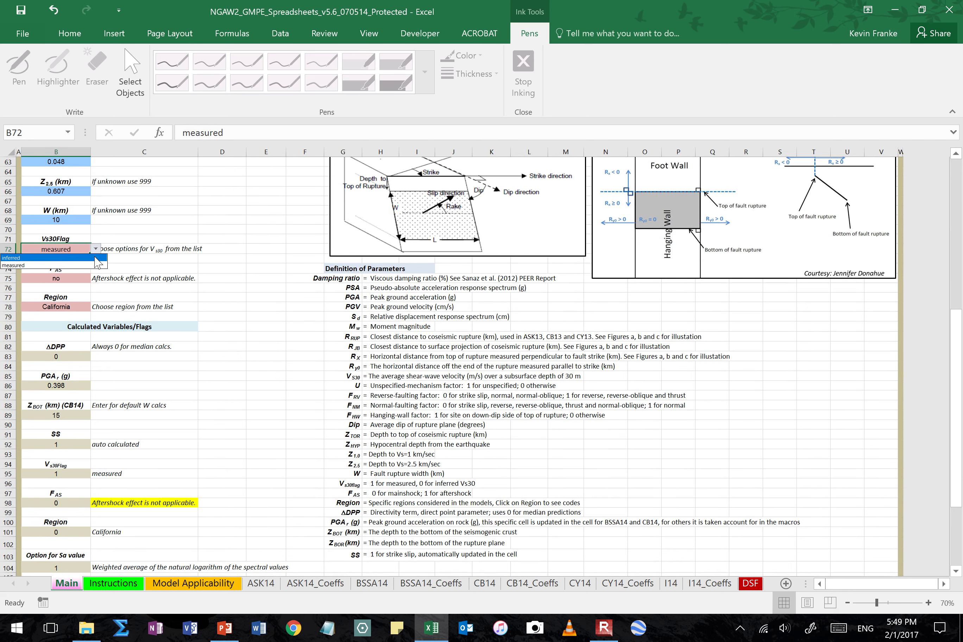
{"action": "left_click", "coordinate": [96, 258]}
{"action": "left_click", "coordinate": [143, 230]}
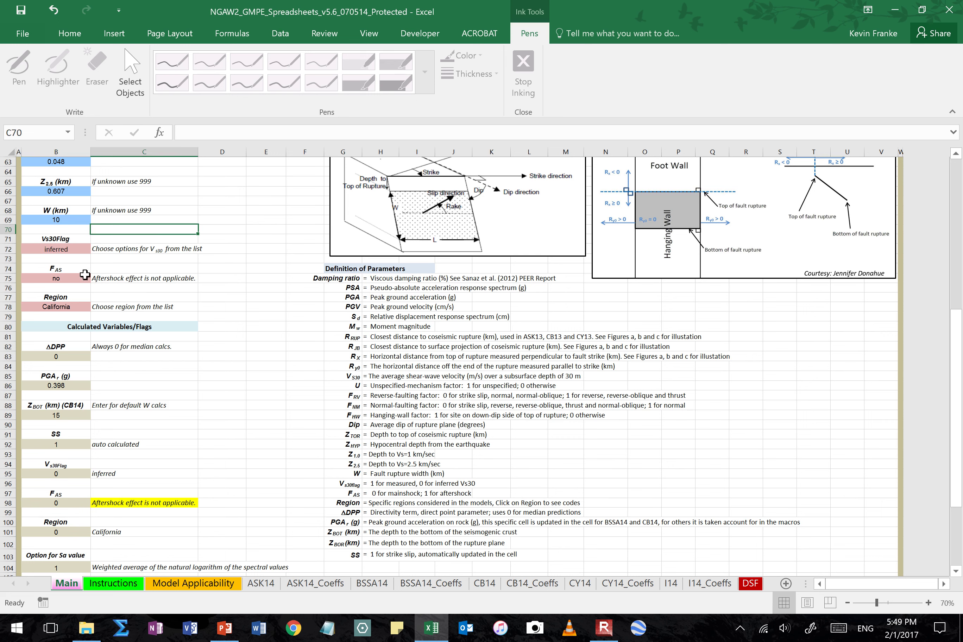
{"action": "left_click", "coordinate": [85, 278]}
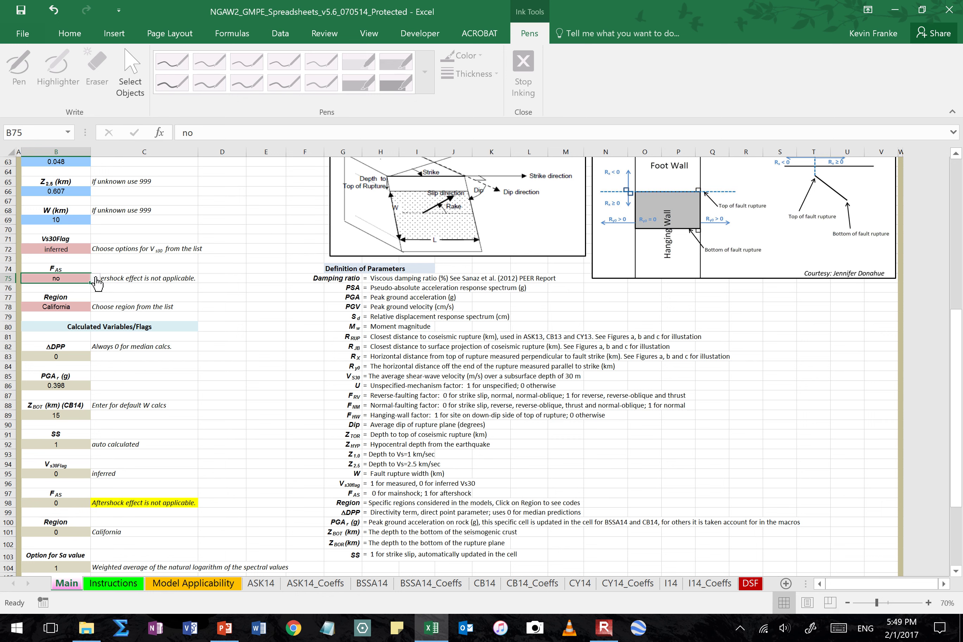
{"action": "left_click", "coordinate": [97, 280]}
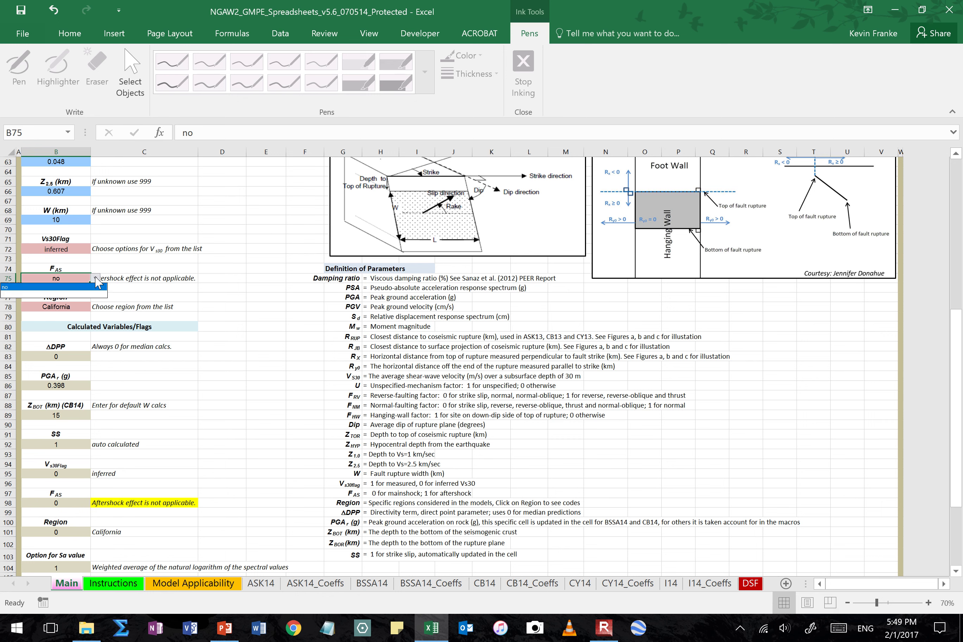
{"action": "left_click", "coordinate": [90, 293]}
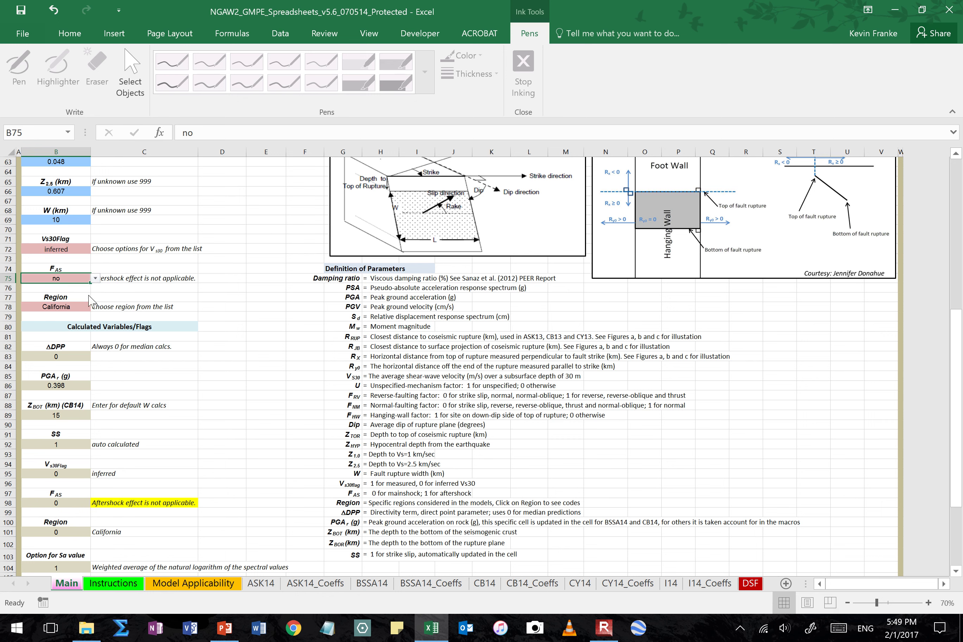
{"action": "left_click", "coordinate": [95, 280]}
{"action": "left_click", "coordinate": [101, 293]}
{"action": "left_click", "coordinate": [117, 268]}
{"action": "scroll", "coordinate": [135, 291], "scroll_direction": "down", "scroll_amount": 2}
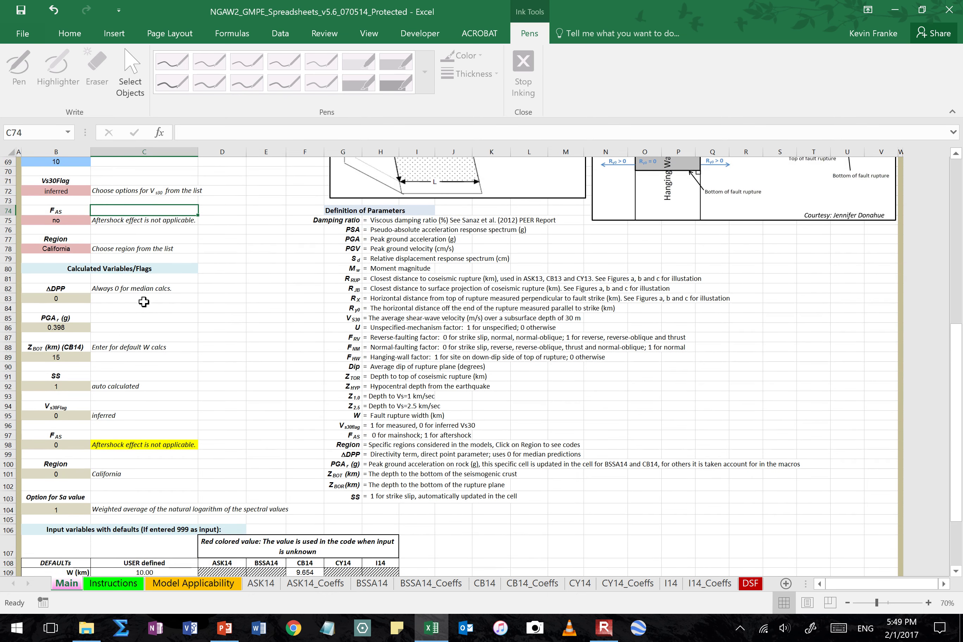
{"action": "left_click", "coordinate": [77, 249]}
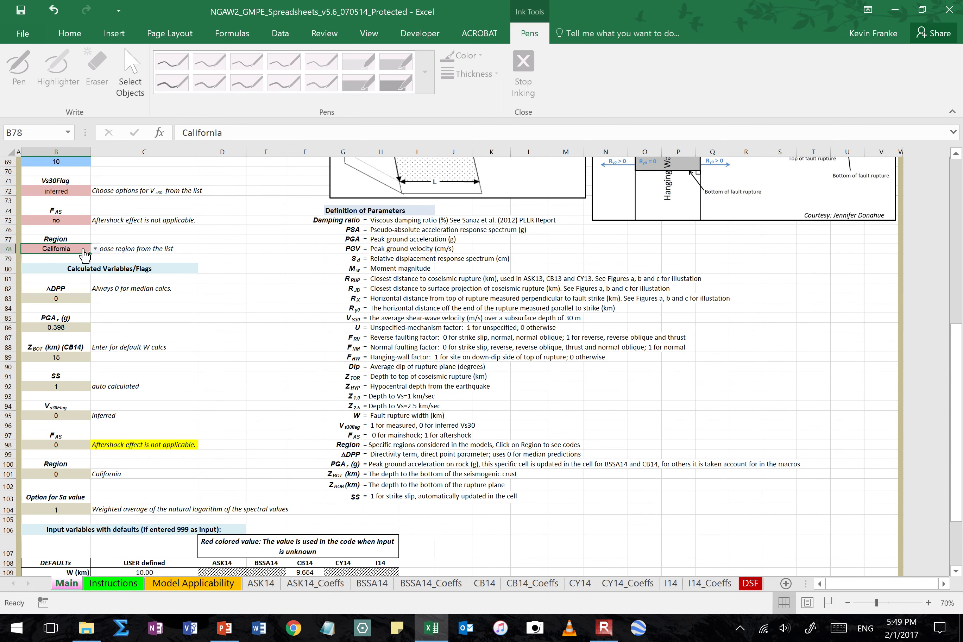
- Change the Region in B78 from California to Global using its dropdown list
{"action": "left_click", "coordinate": [95, 249]}
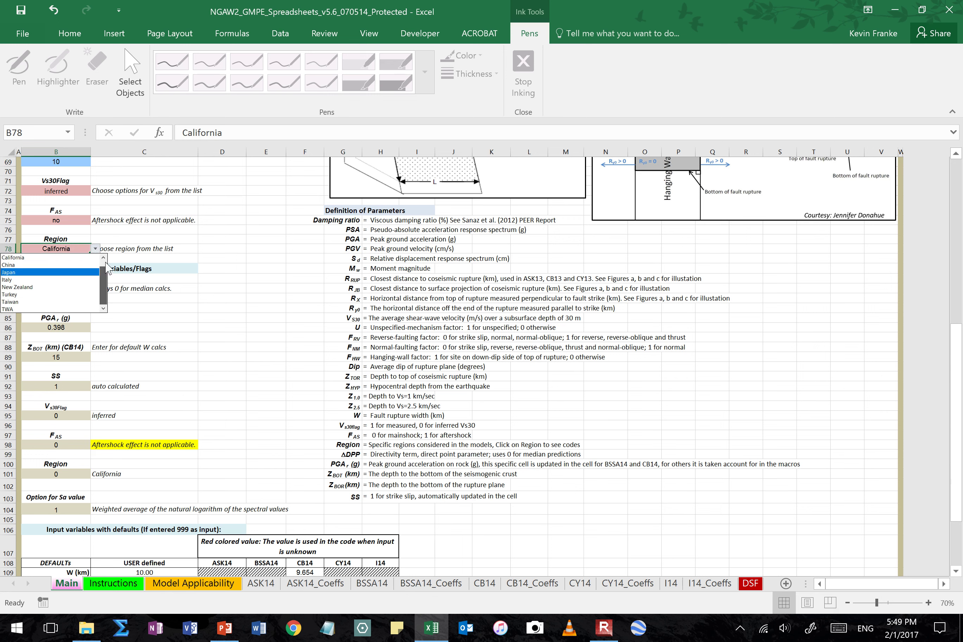
{"action": "scroll", "coordinate": [107, 268], "scroll_direction": "up", "scroll_amount": 1}
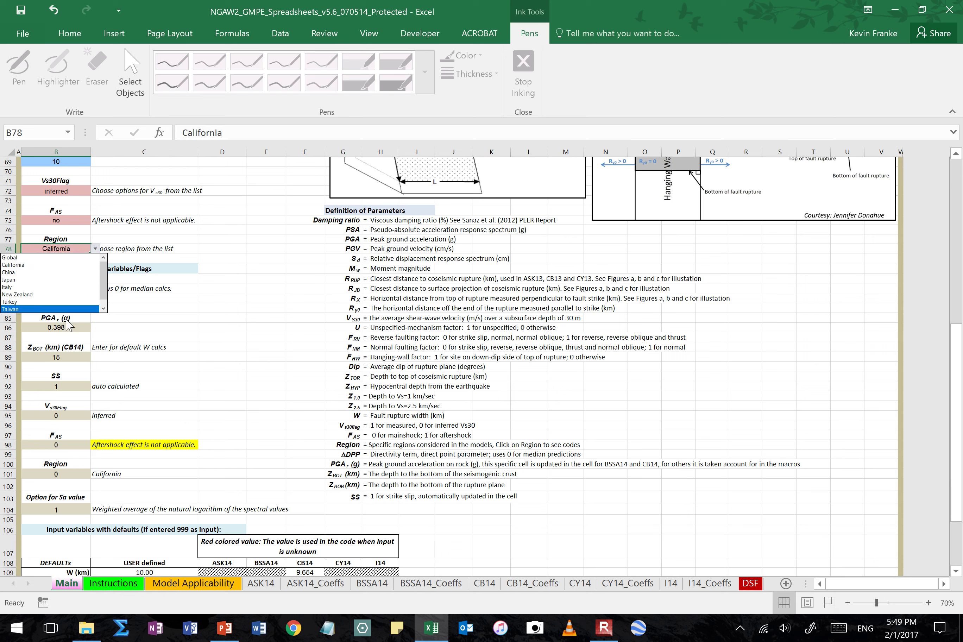
{"action": "left_click", "coordinate": [69, 259]}
{"action": "left_click", "coordinate": [217, 310]}
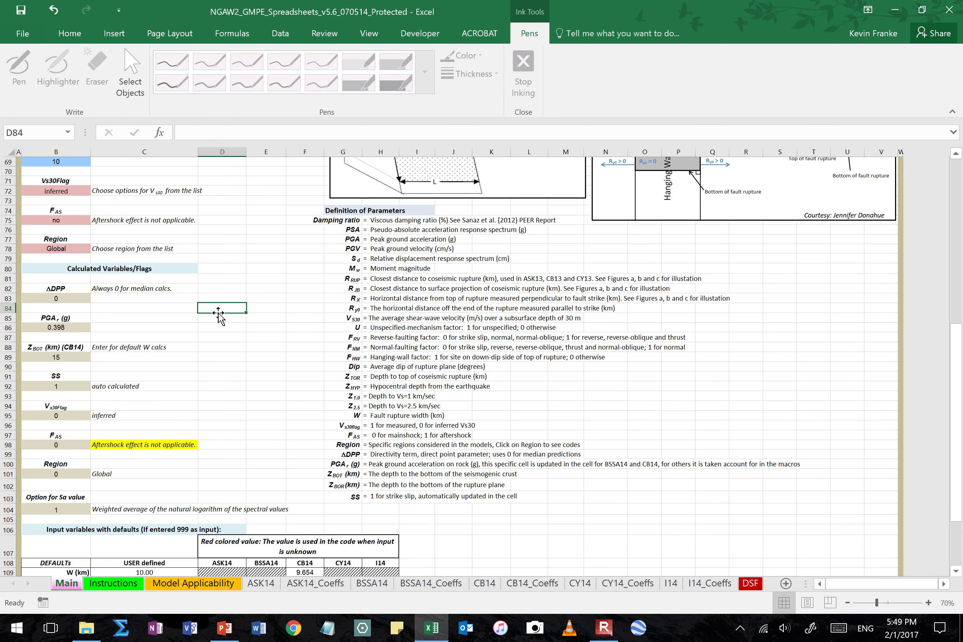
- Scroll down and review the calculated variables in B82:B101
{"action": "scroll", "coordinate": [217, 313], "scroll_direction": "down", "scroll_amount": 1}
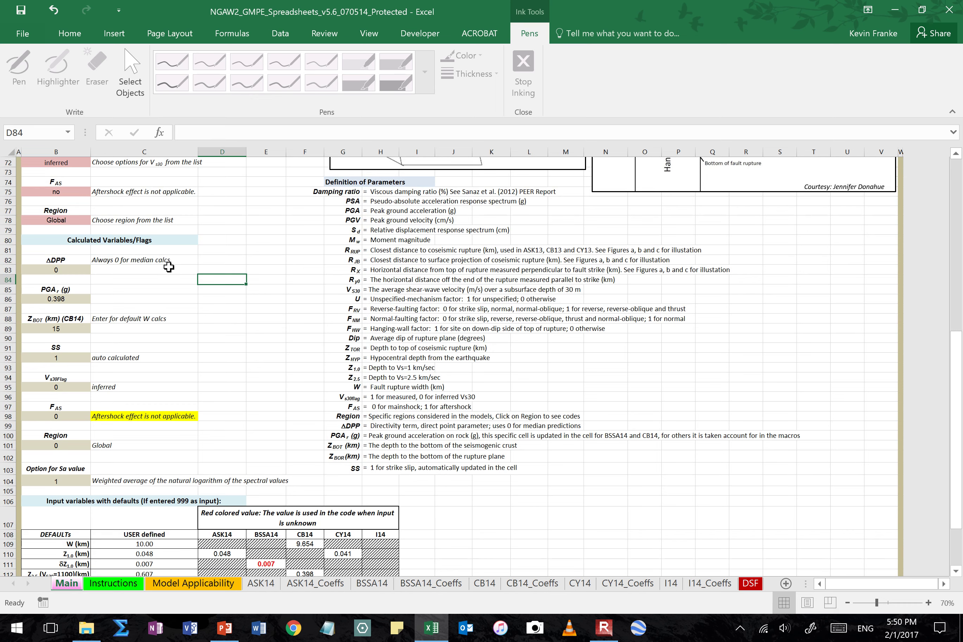
{"action": "scroll", "coordinate": [215, 293], "scroll_direction": "down", "scroll_amount": 1}
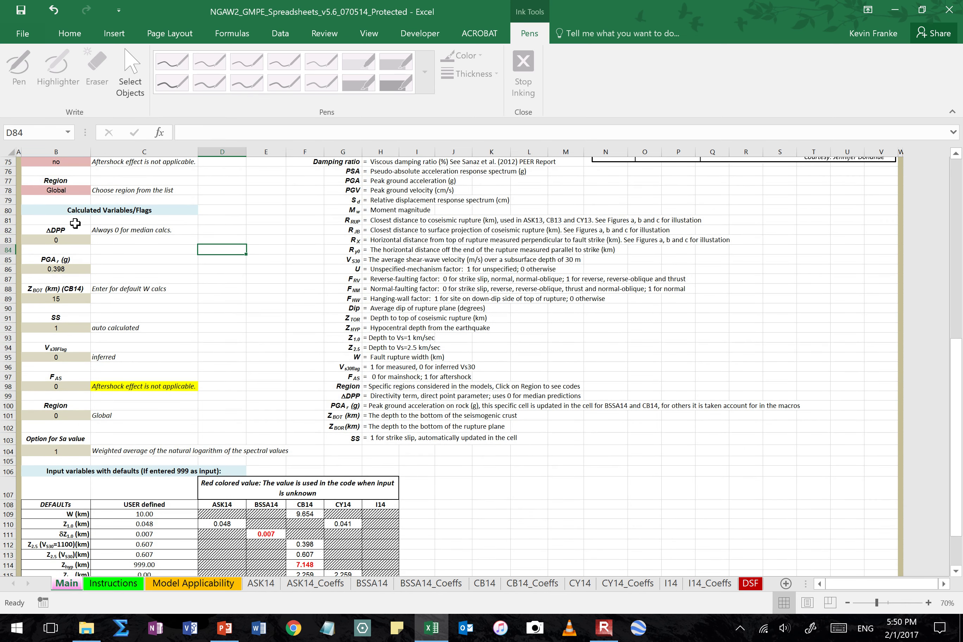
{"action": "left_click_drag", "start_coordinate": [60, 230], "coordinate": [54, 415]}
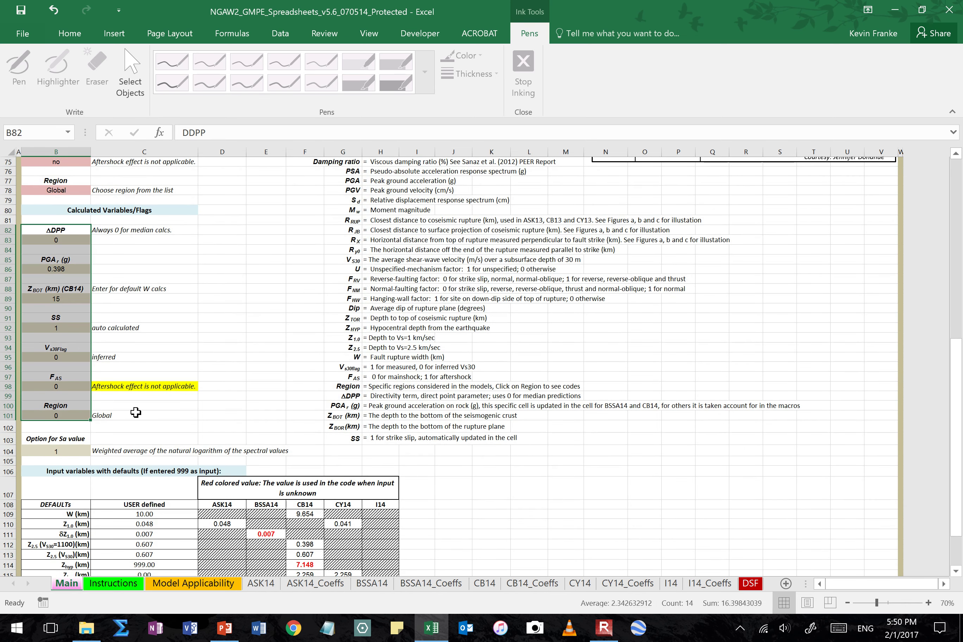
{"action": "left_click", "coordinate": [257, 338]}
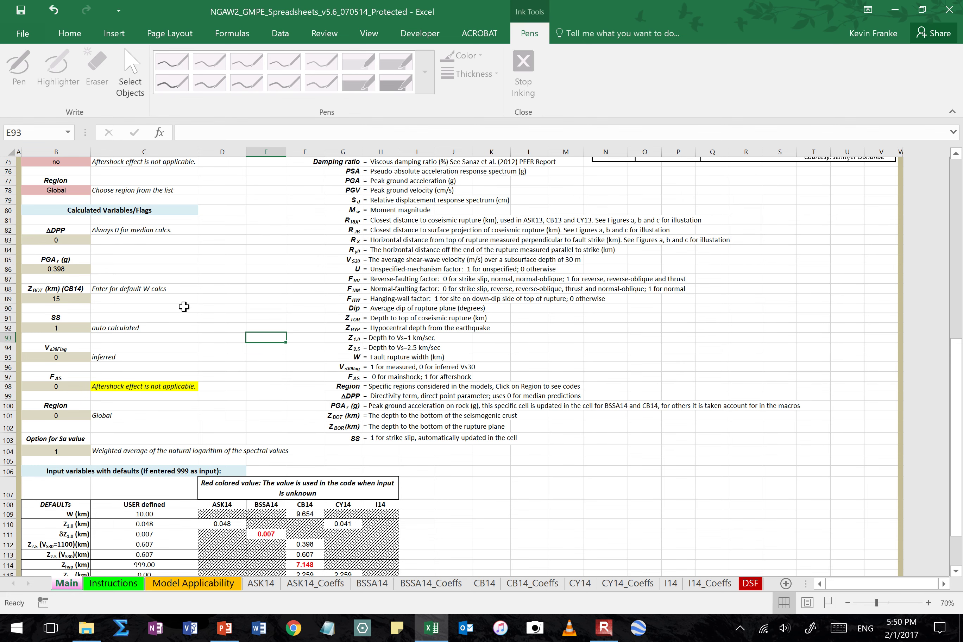
- Select the 'Input variables with defaults' table spanning A106:J116
{"action": "scroll", "coordinate": [240, 305], "scroll_direction": "down", "scroll_amount": 3}
{"action": "scroll", "coordinate": [237, 300], "scroll_direction": "down", "scroll_amount": 2}
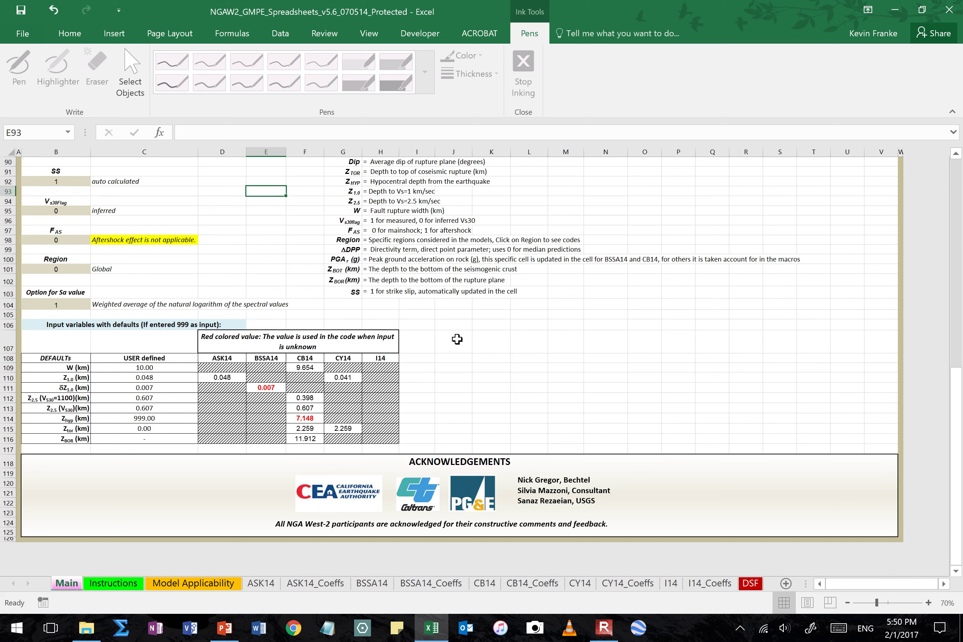
{"action": "left_click_drag", "start_coordinate": [463, 441], "coordinate": [49, 325]}
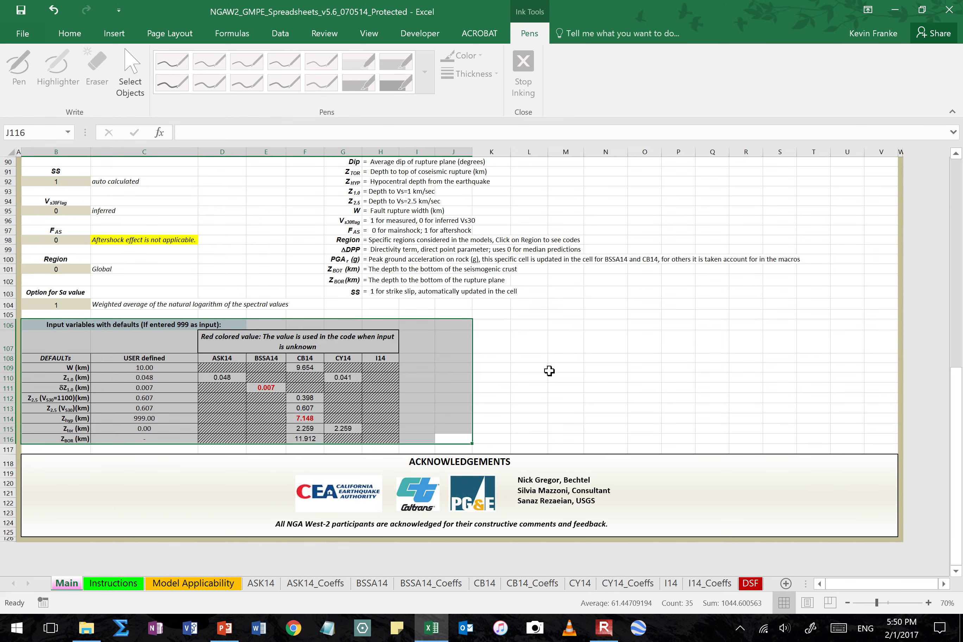
{"action": "scroll", "coordinate": [523, 370], "scroll_direction": "up", "scroll_amount": 2}
- Read the default formulas for BSSA14 δZ1.0, CB14 hypocentral depth, ASK14 Z1.0, CB14 width and CY14 Z1.0
{"action": "left_click", "coordinate": [566, 422]}
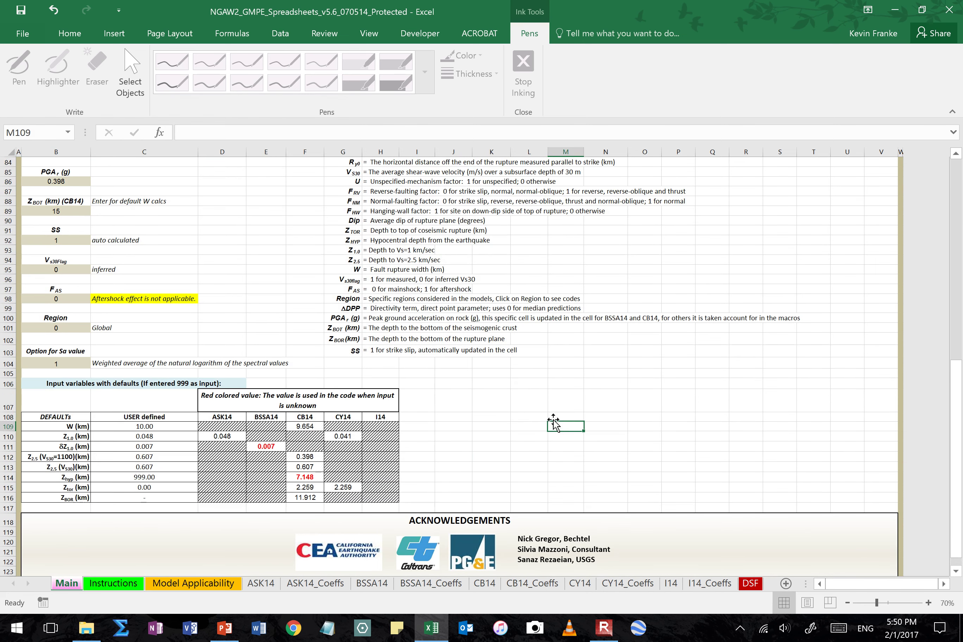
{"action": "scroll", "coordinate": [533, 412], "scroll_direction": "down", "scroll_amount": 2}
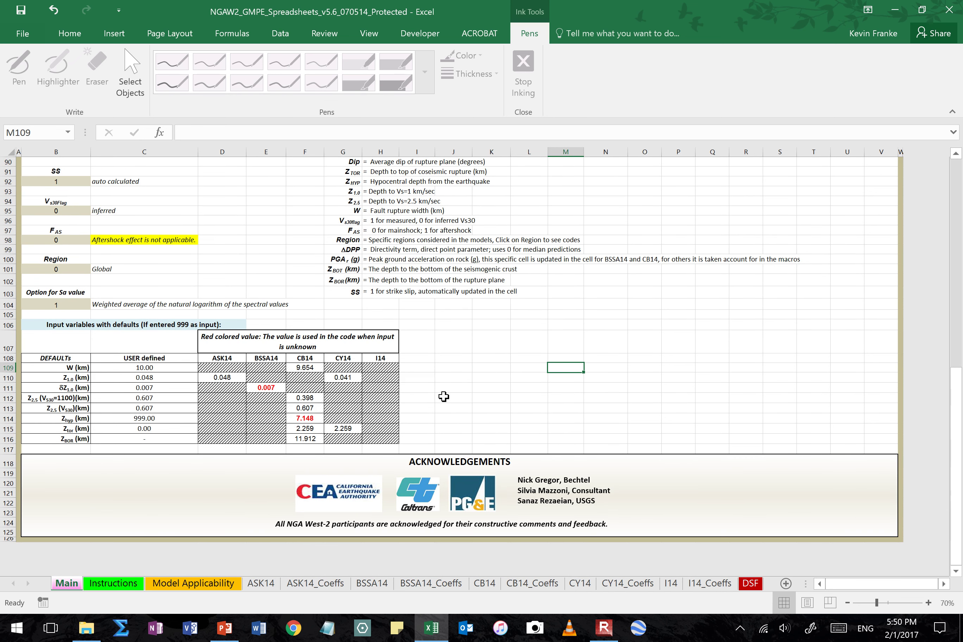
{"action": "left_click", "coordinate": [270, 390]}
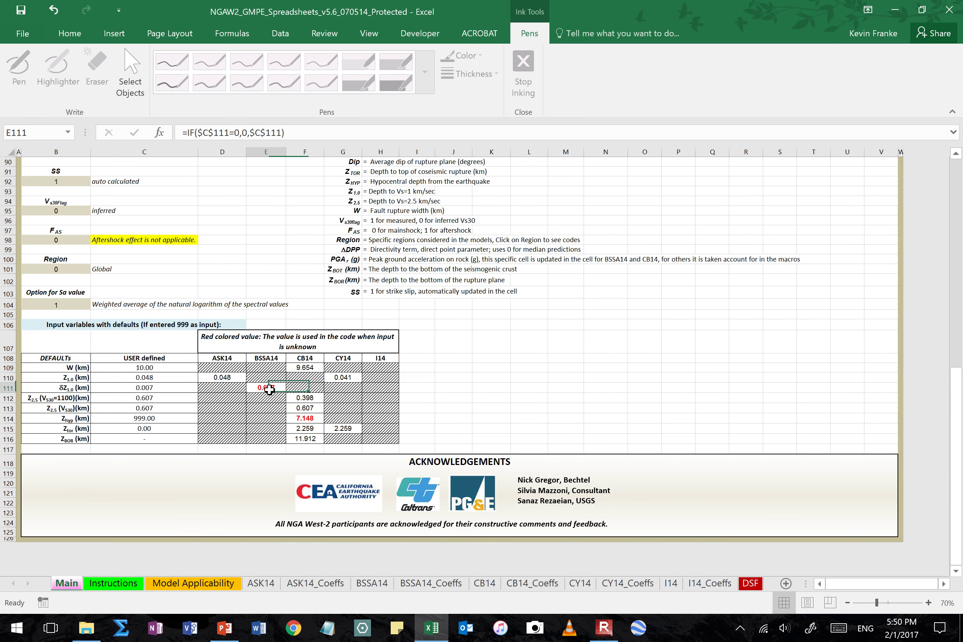
{"action": "left_click", "coordinate": [302, 418]}
{"action": "left_click", "coordinate": [241, 378]}
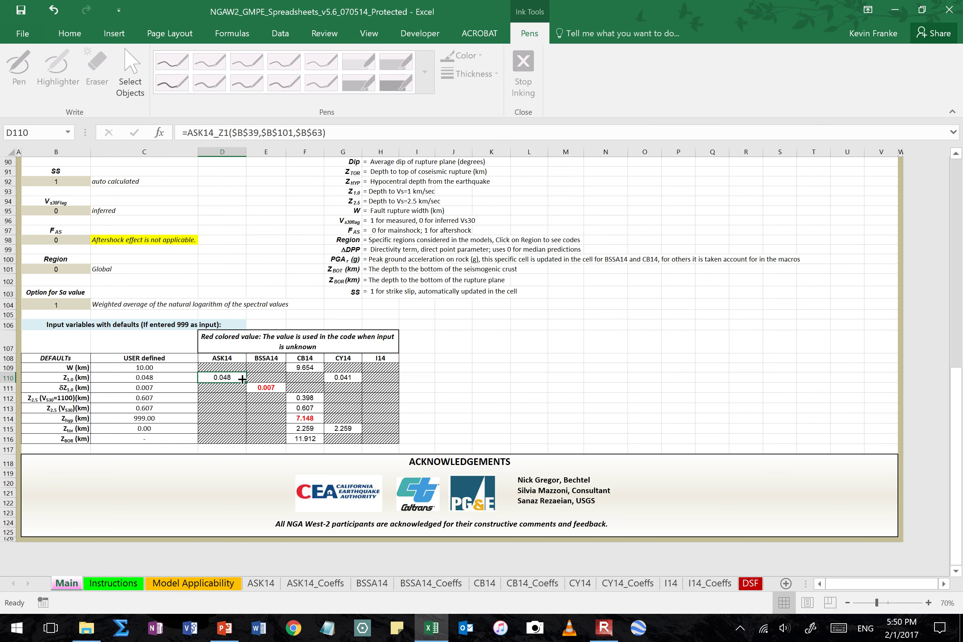
{"action": "left_click", "coordinate": [309, 368]}
{"action": "left_click", "coordinate": [339, 376]}
- Check the CB14 Z2.5 defaults, recheck CY14 Z1.0 and CB14 width, then return to the RotD50 table
{"action": "left_click", "coordinate": [315, 399]}
{"action": "left_click", "coordinate": [315, 408]}
{"action": "left_click", "coordinate": [321, 397]}
{"action": "left_click", "coordinate": [342, 377]}
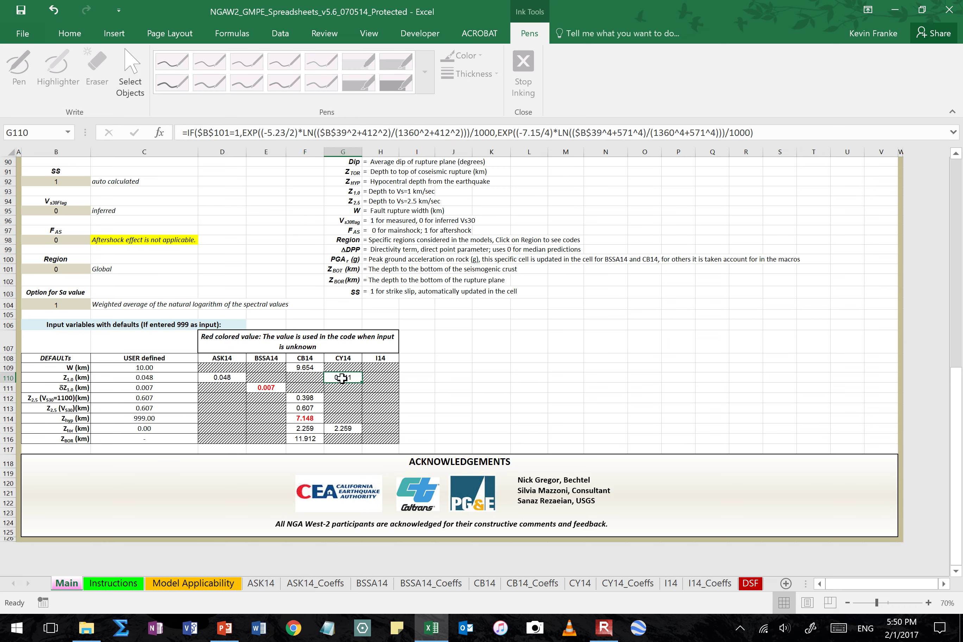
{"action": "left_click", "coordinate": [317, 368]}
{"action": "scroll", "coordinate": [194, 347], "scroll_direction": "up", "scroll_amount": 17}
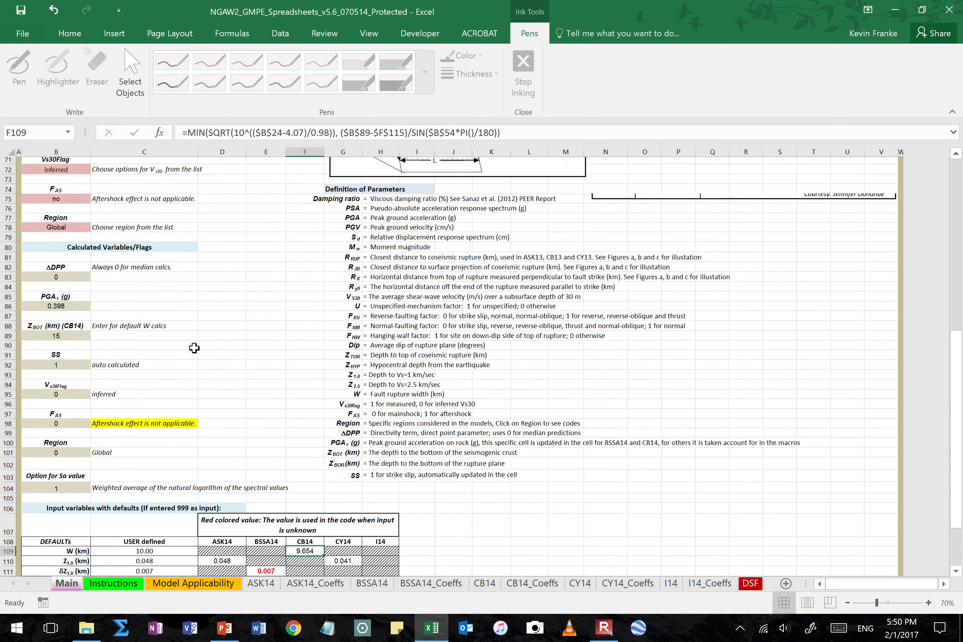
{"action": "scroll", "coordinate": [194, 348], "scroll_direction": "up", "scroll_amount": 10}
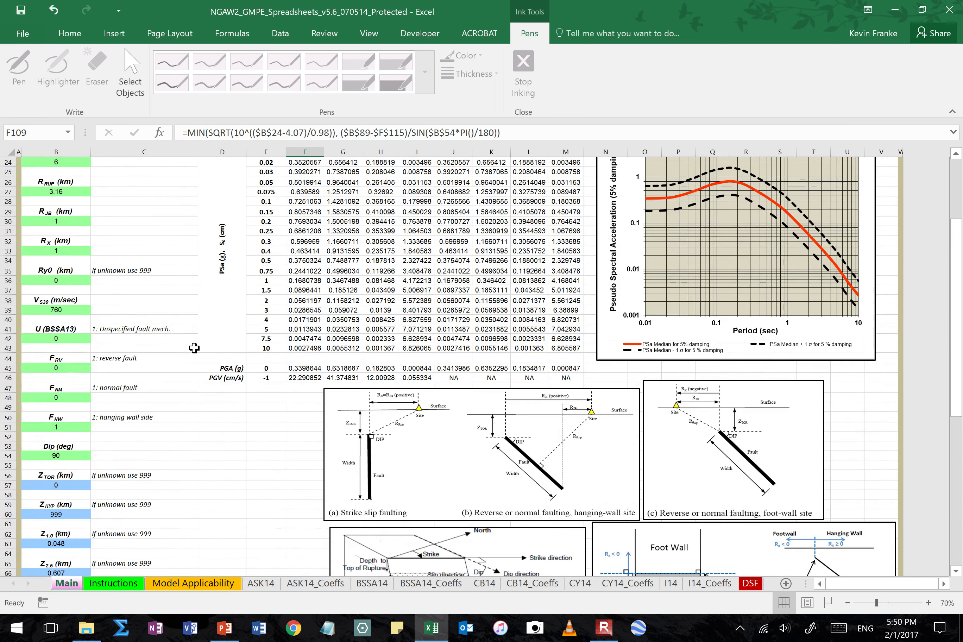
{"action": "scroll", "coordinate": [194, 348], "scroll_direction": "down", "scroll_amount": 4}
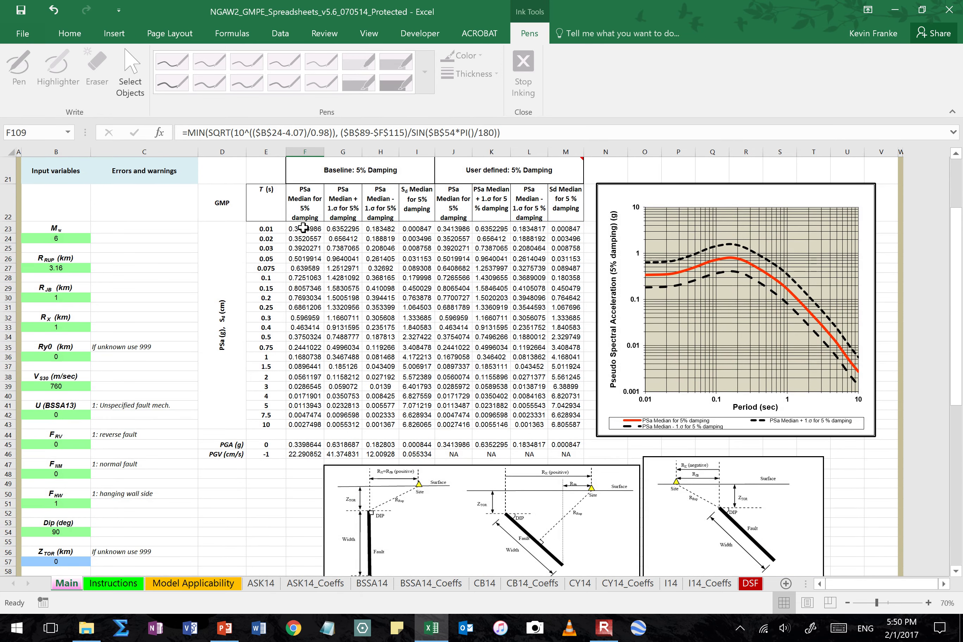
{"action": "left_click_drag", "start_coordinate": [272, 229], "coordinate": [265, 424]}
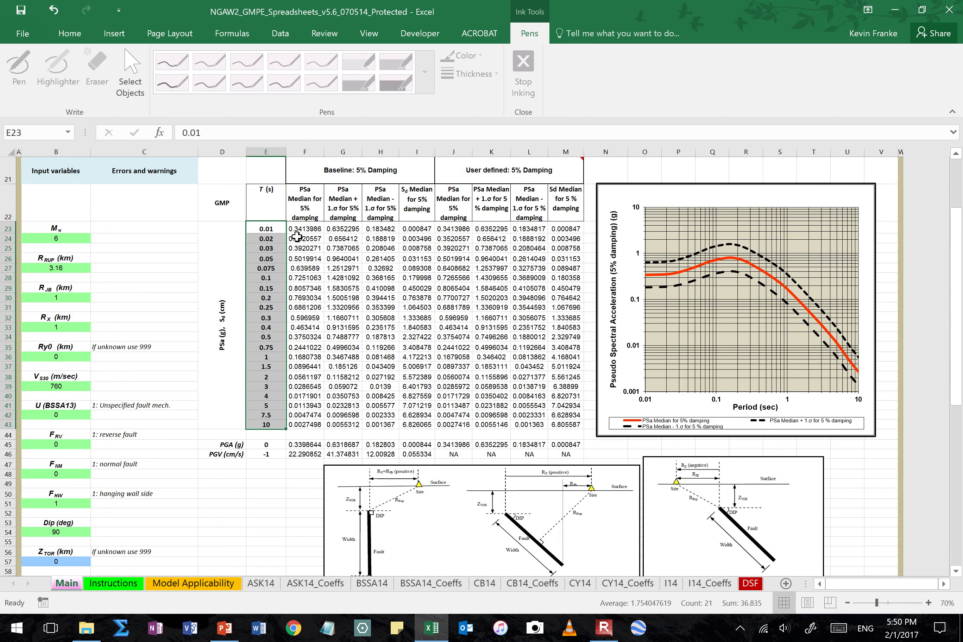
{"action": "left_click", "coordinate": [313, 229]}
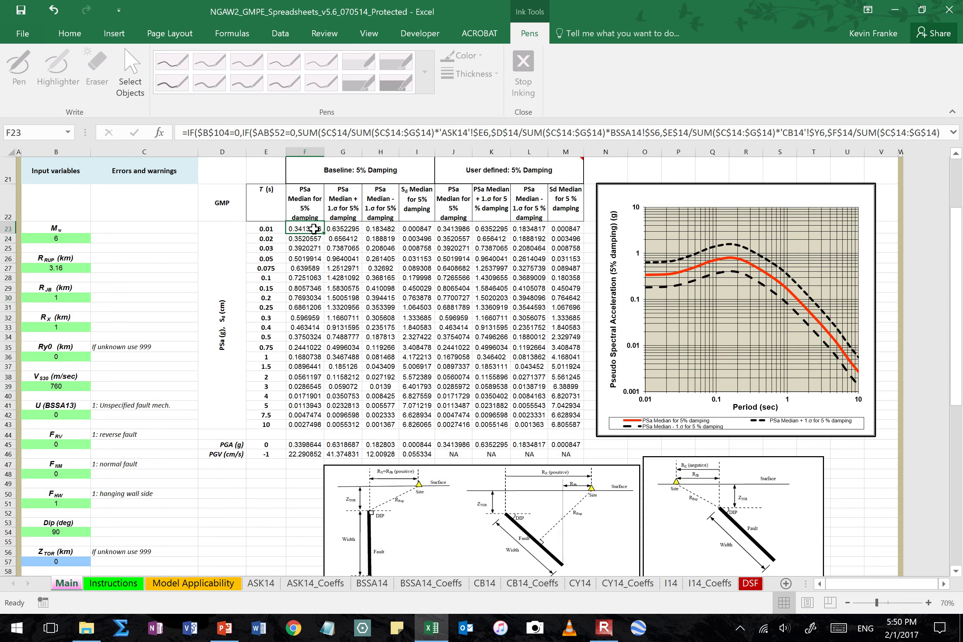
{"action": "left_click_drag", "start_coordinate": [314, 229], "coordinate": [314, 422]}
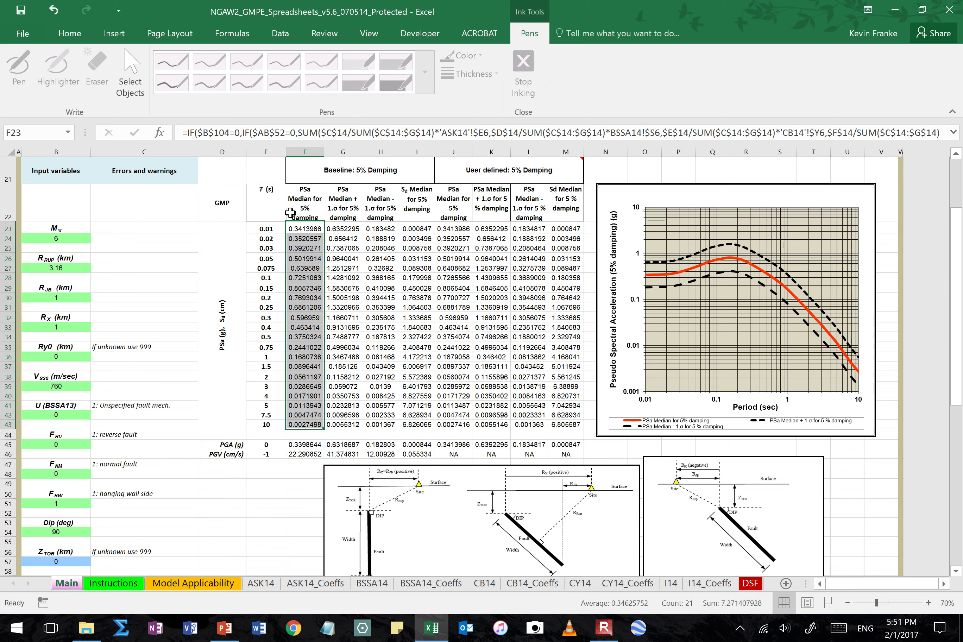
{"action": "left_click", "coordinate": [277, 228]}
{"action": "left_click_drag", "start_coordinate": [279, 227], "coordinate": [290, 426]}
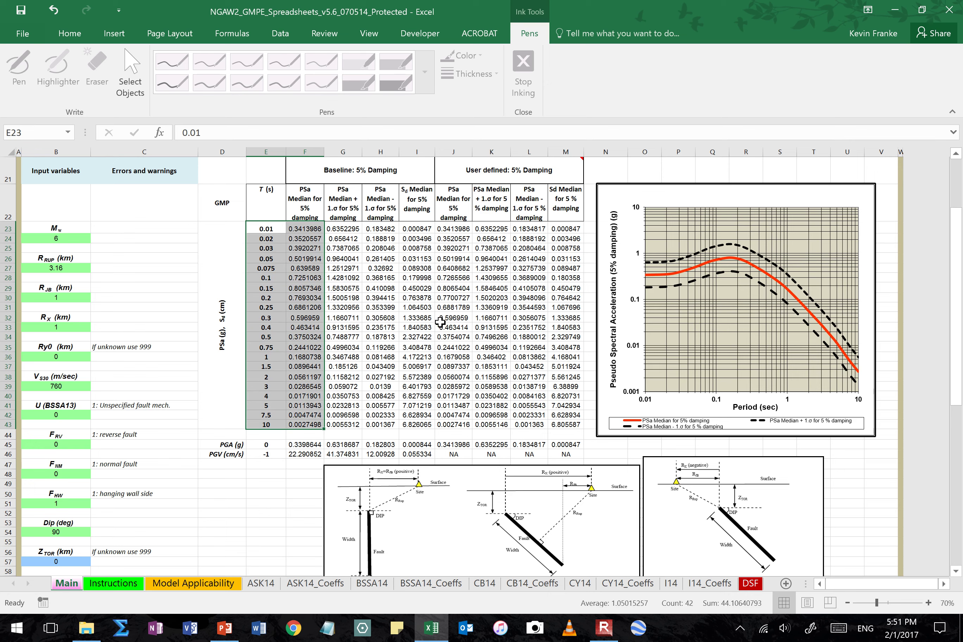
{"action": "left_click", "coordinate": [267, 491]}
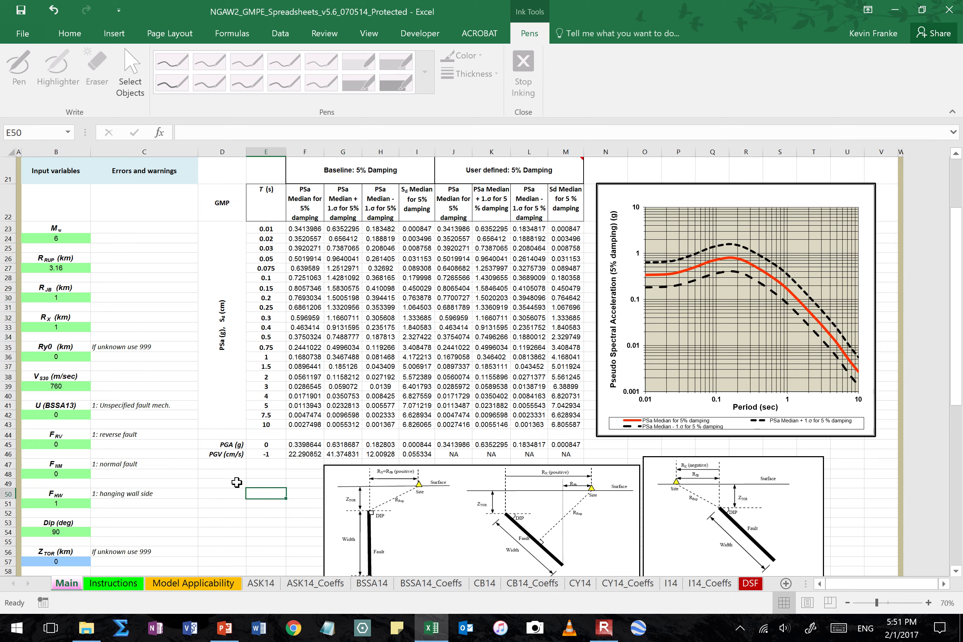
{"action": "left_click", "coordinate": [308, 444]}
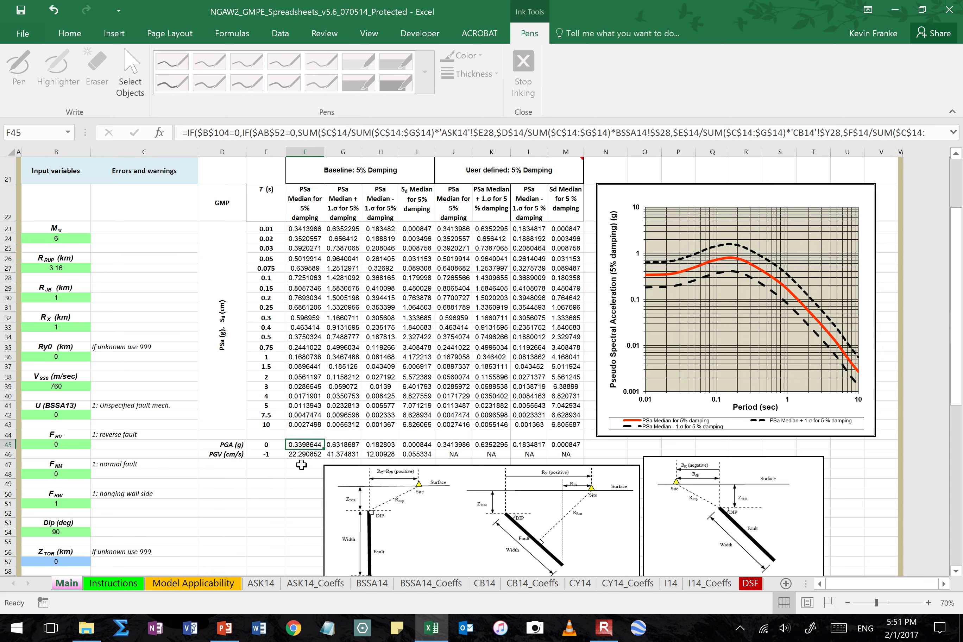
{"action": "left_click", "coordinate": [278, 445]}
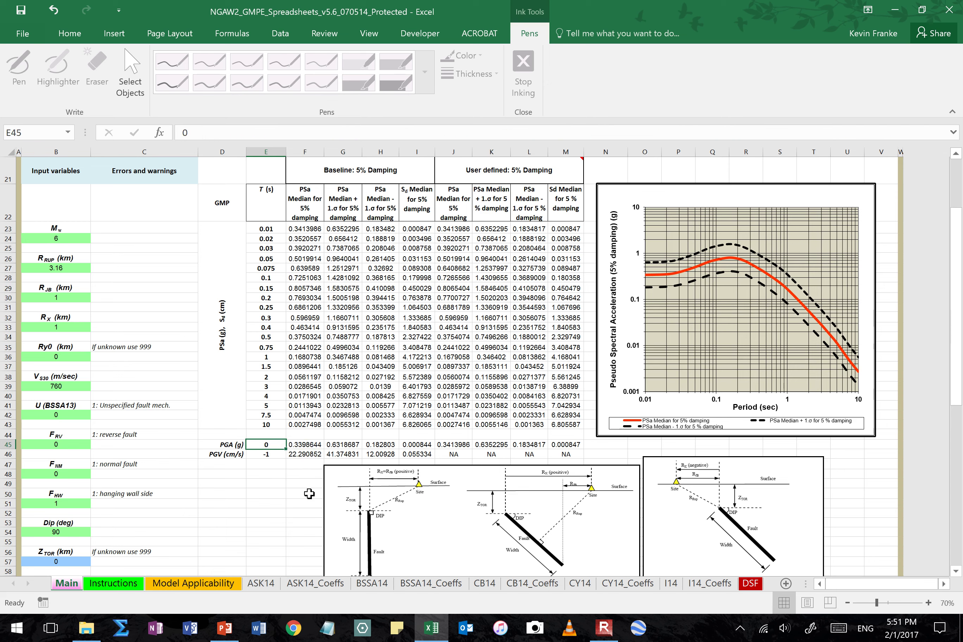
{"action": "left_click", "coordinate": [300, 444]}
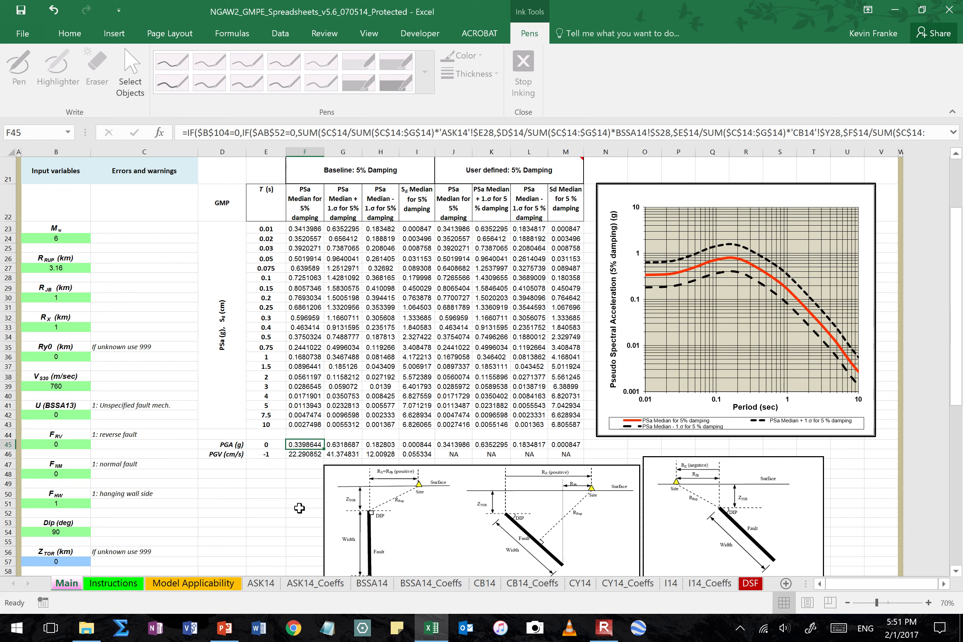
{"action": "left_click", "coordinate": [272, 445]}
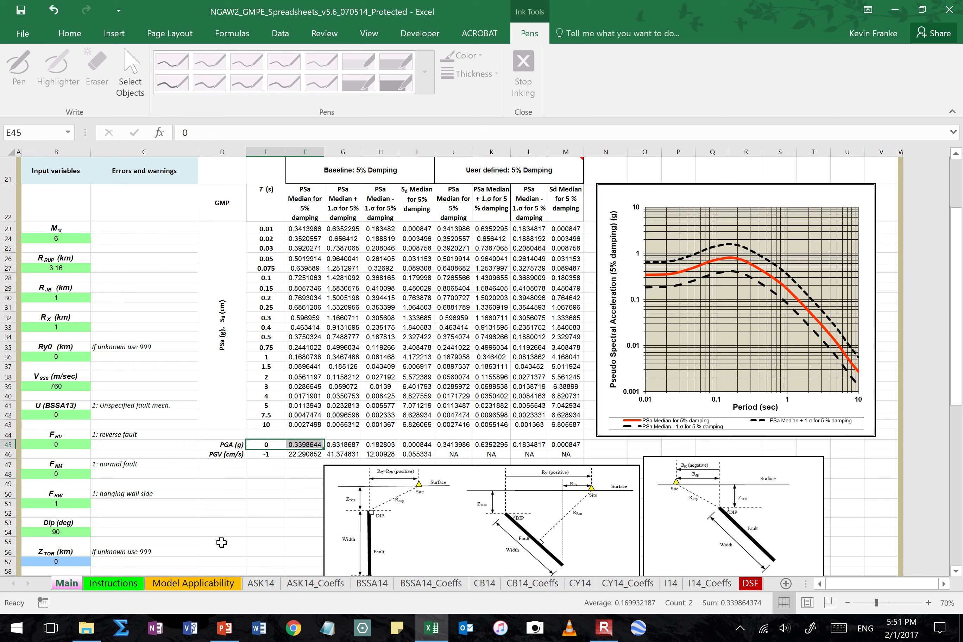
{"action": "left_click", "coordinate": [255, 516]}
{"action": "left_click", "coordinate": [276, 454]}
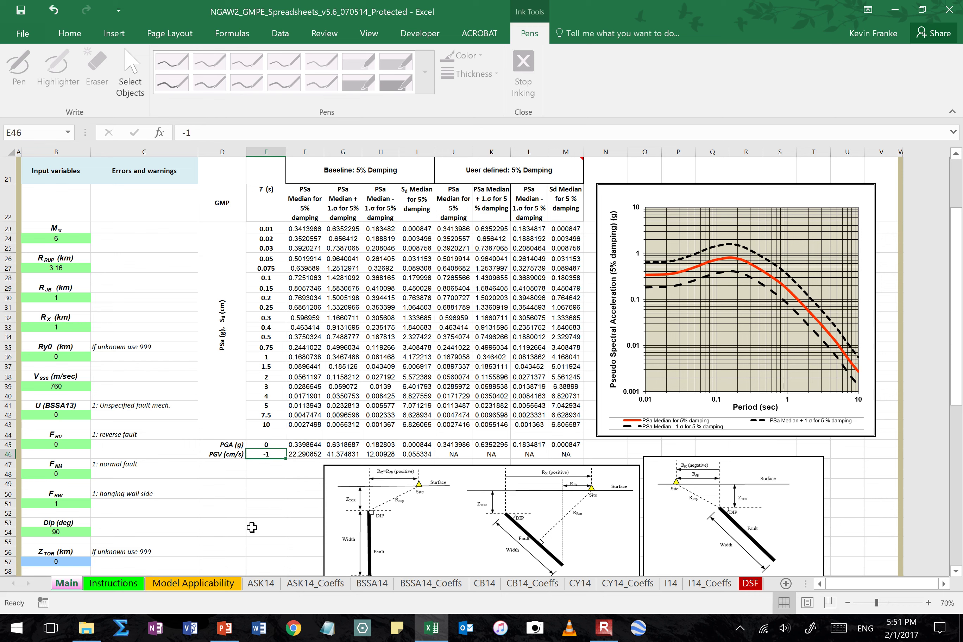
{"action": "left_click", "coordinate": [277, 504]}
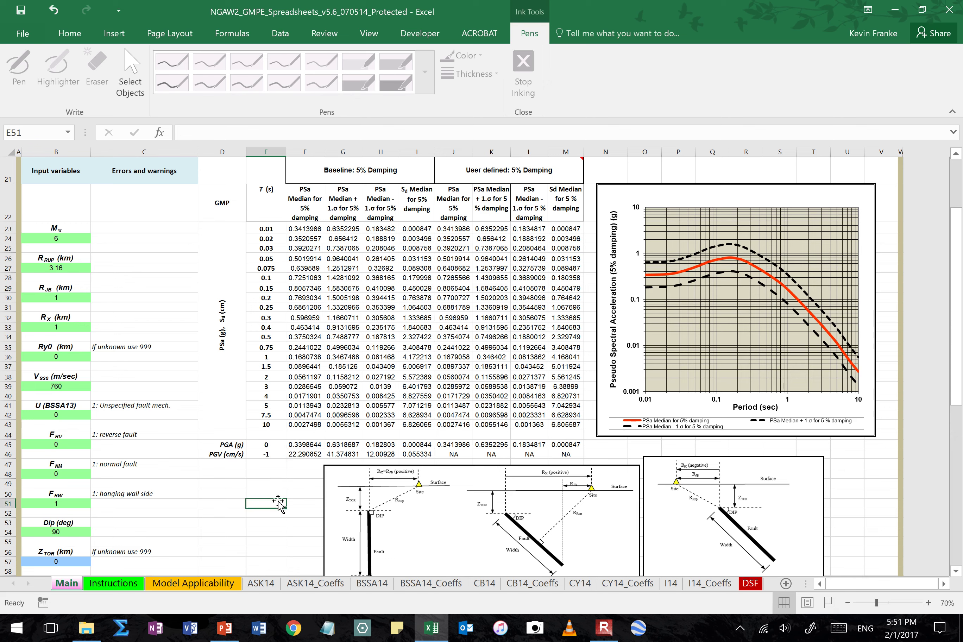
{"action": "left_click", "coordinate": [306, 455]}
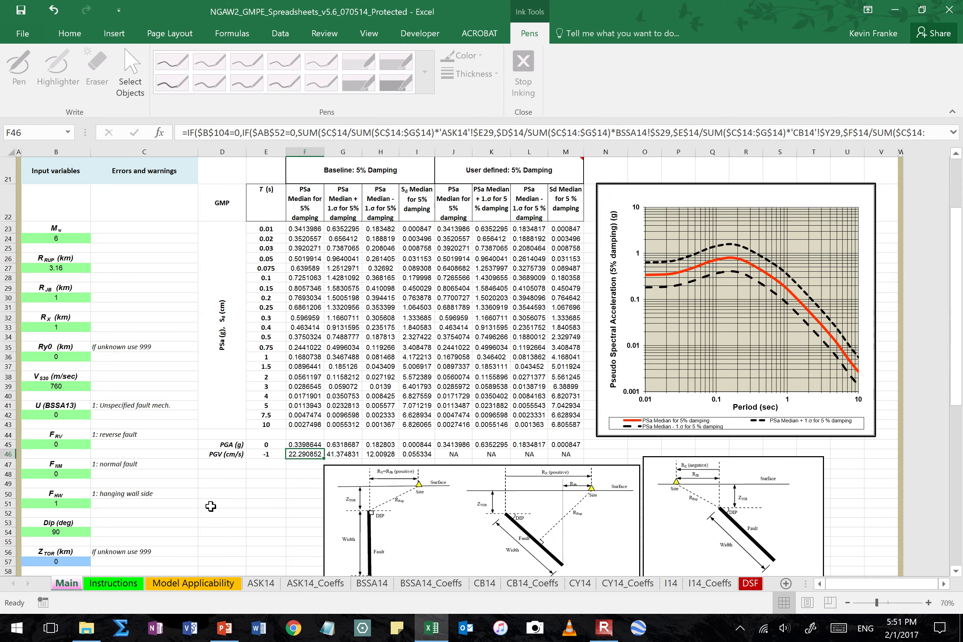
- Scroll through the Main sheet and back up to row 1 with the PEER header, GMPE weights and spectra table
{"action": "scroll", "coordinate": [210, 506], "scroll_direction": "up", "scroll_amount": 7}
{"action": "scroll", "coordinate": [210, 507], "scroll_direction": "down", "scroll_amount": 3}
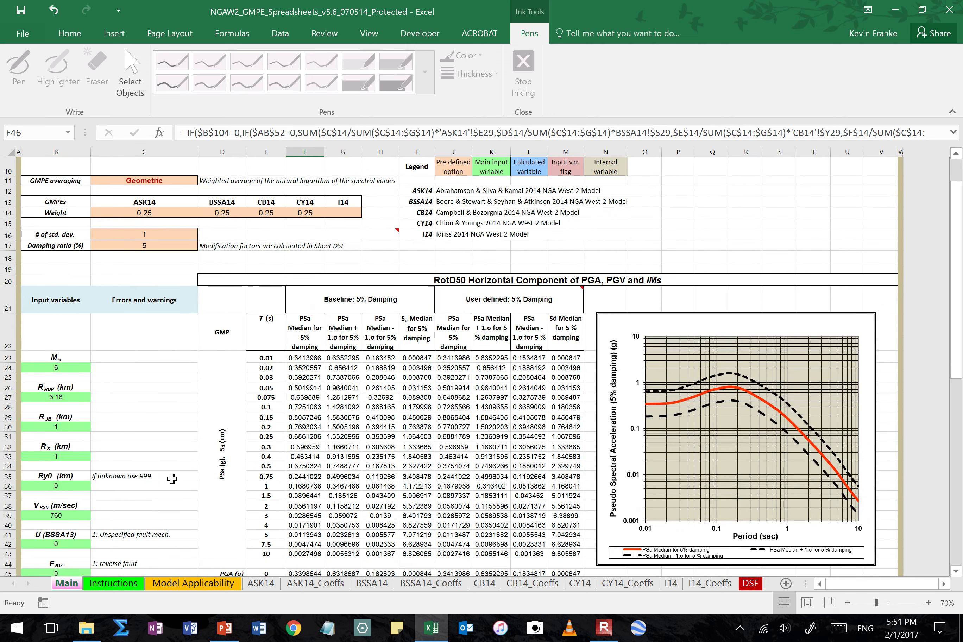
{"action": "scroll", "coordinate": [158, 447], "scroll_direction": "down", "scroll_amount": 6}
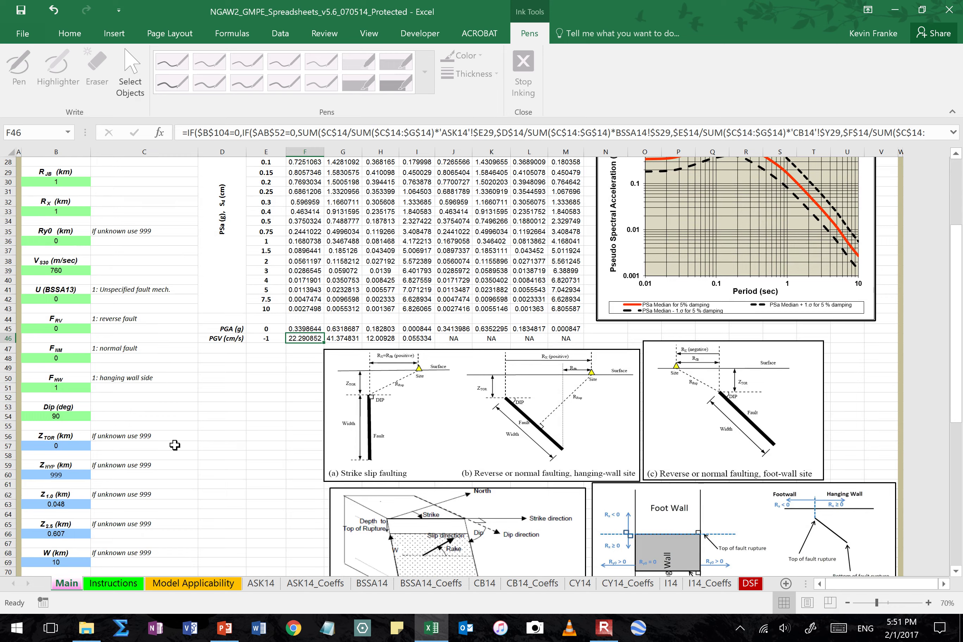
{"action": "scroll", "coordinate": [176, 445], "scroll_direction": "down", "scroll_amount": 6}
{"action": "scroll", "coordinate": [175, 444], "scroll_direction": "up", "scroll_amount": 4}
{"action": "scroll", "coordinate": [176, 443], "scroll_direction": "up", "scroll_amount": 11}
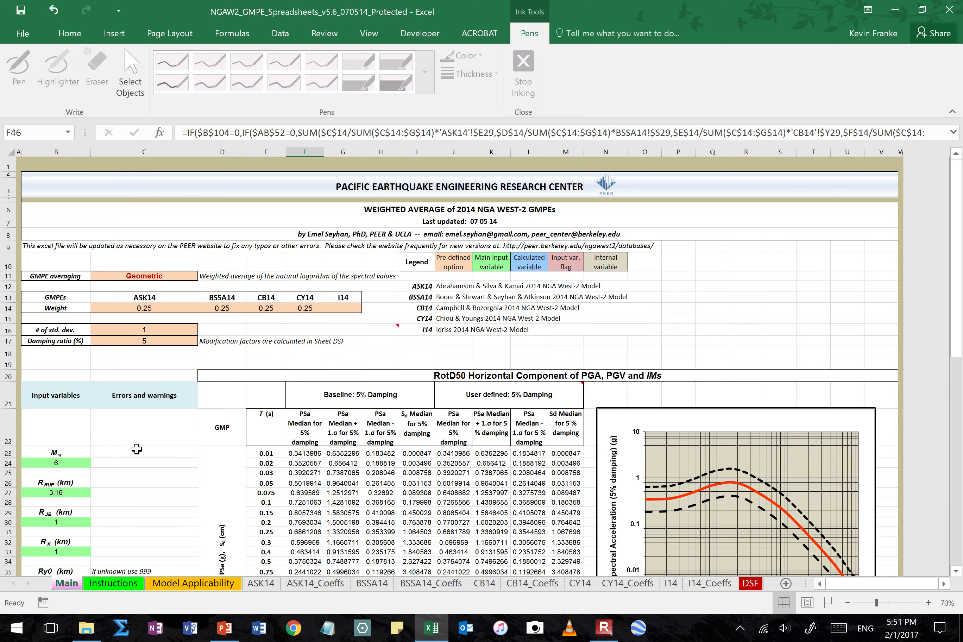
{"action": "scroll", "coordinate": [137, 449], "scroll_direction": "down", "scroll_amount": 13}
{"action": "scroll", "coordinate": [137, 449], "scroll_direction": "down", "scroll_amount": 15}
{"action": "scroll", "coordinate": [137, 448], "scroll_direction": "up", "scroll_amount": 20}
{"action": "scroll", "coordinate": [137, 449], "scroll_direction": "up", "scroll_amount": 6}
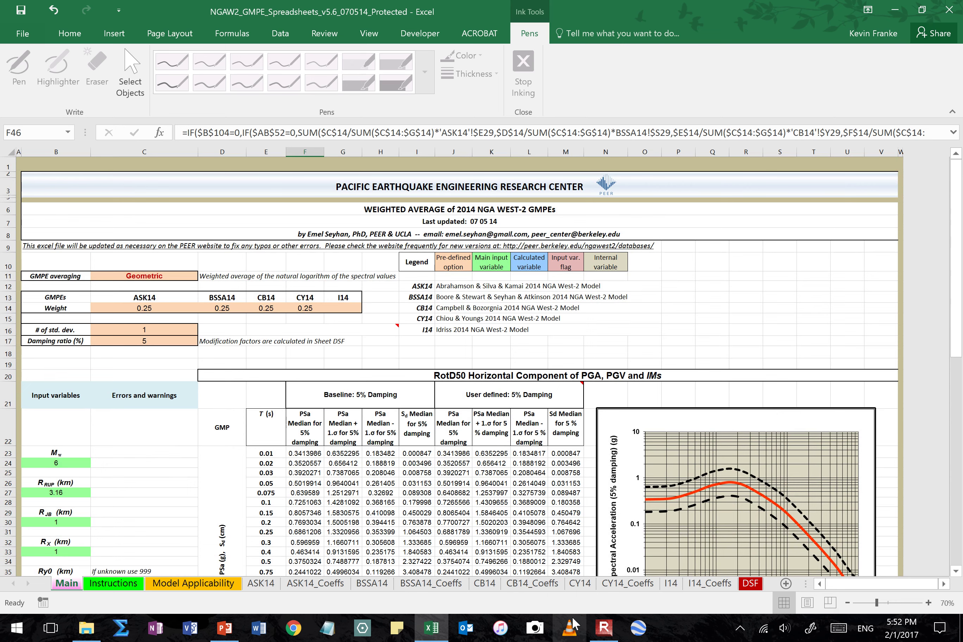
{"action": "left_click", "coordinate": [604, 628]}
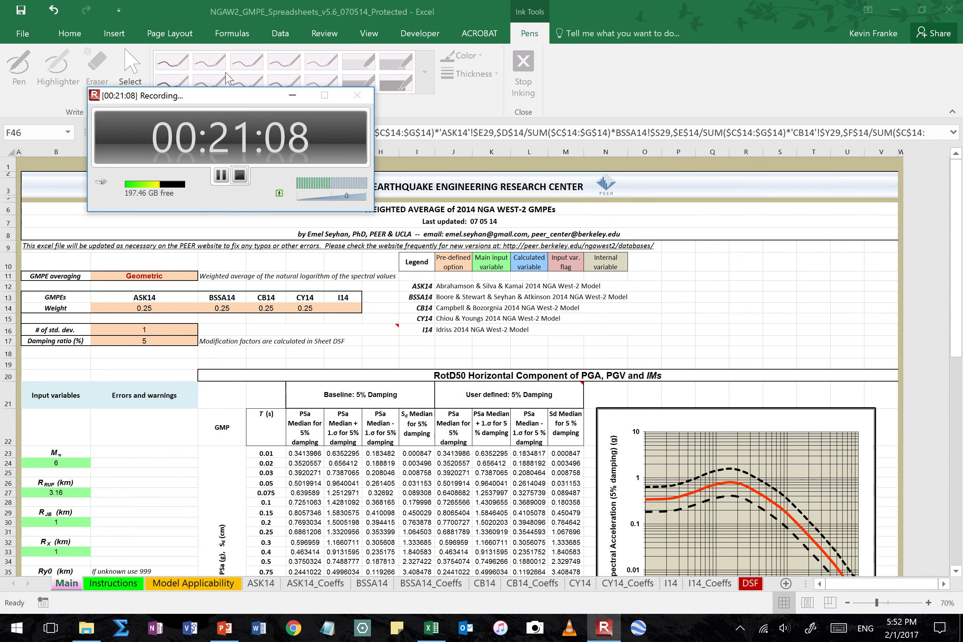